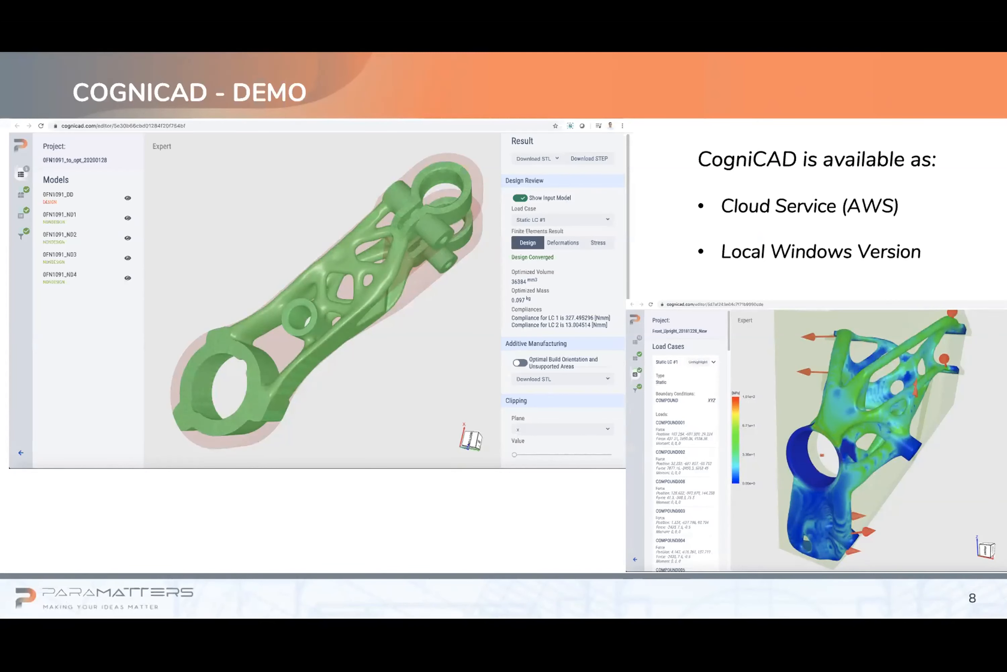
Advance to the Case Study 1 slide, end the slide show and switch to CogniCAD in Chrome.
left_click(473, 536)
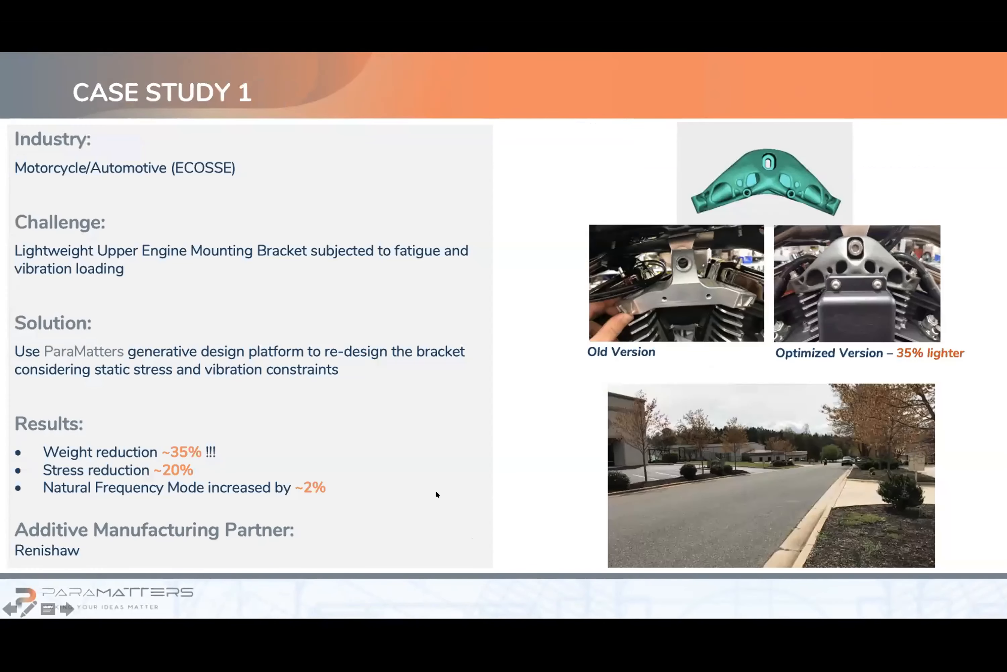
key("Escape")
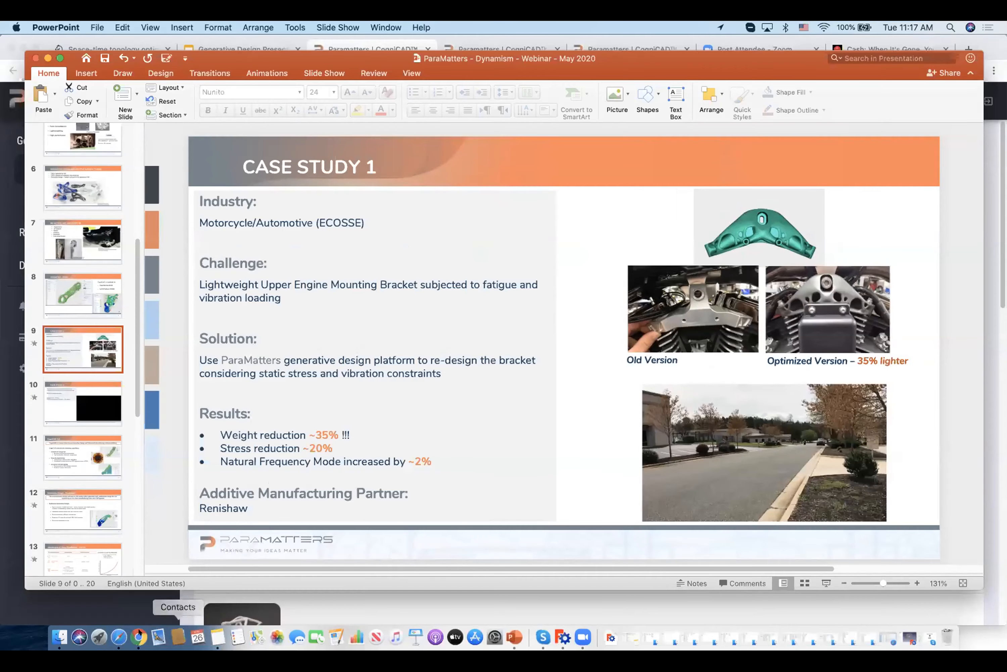
left_click(138, 635)
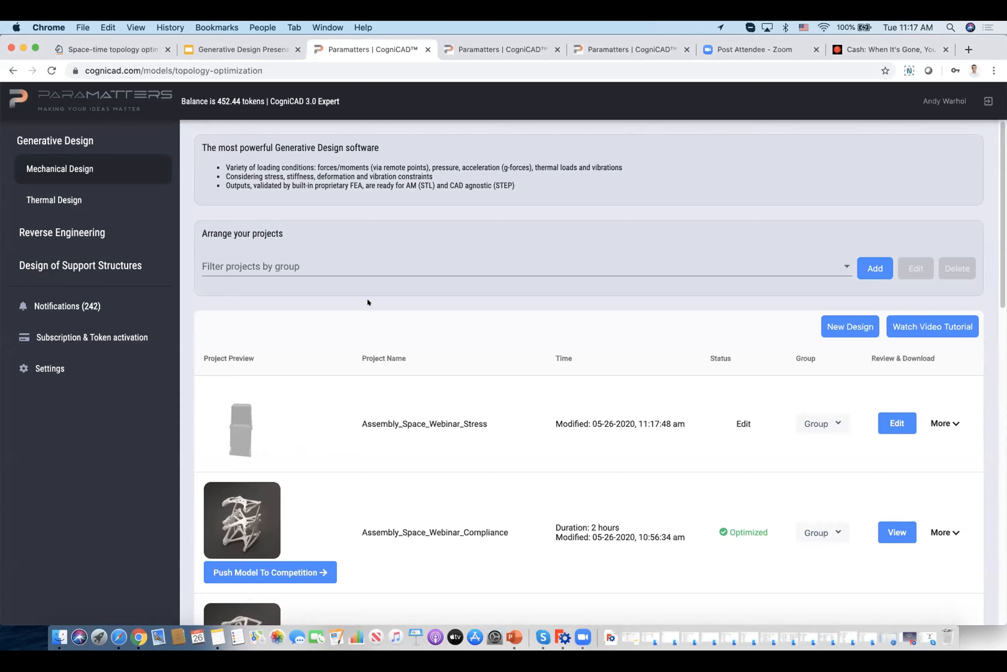
Look through the Reverse Engineering and Design of Support Structures project lists, and return to Mechanical Design.
left_click_drag(14, 133, 98, 141)
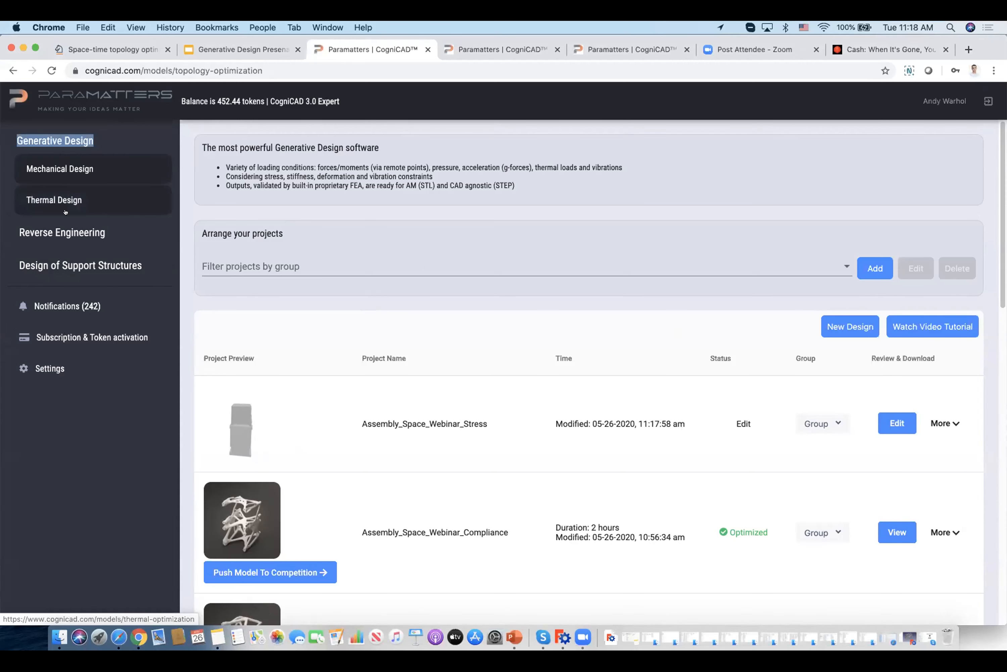
left_click(37, 232)
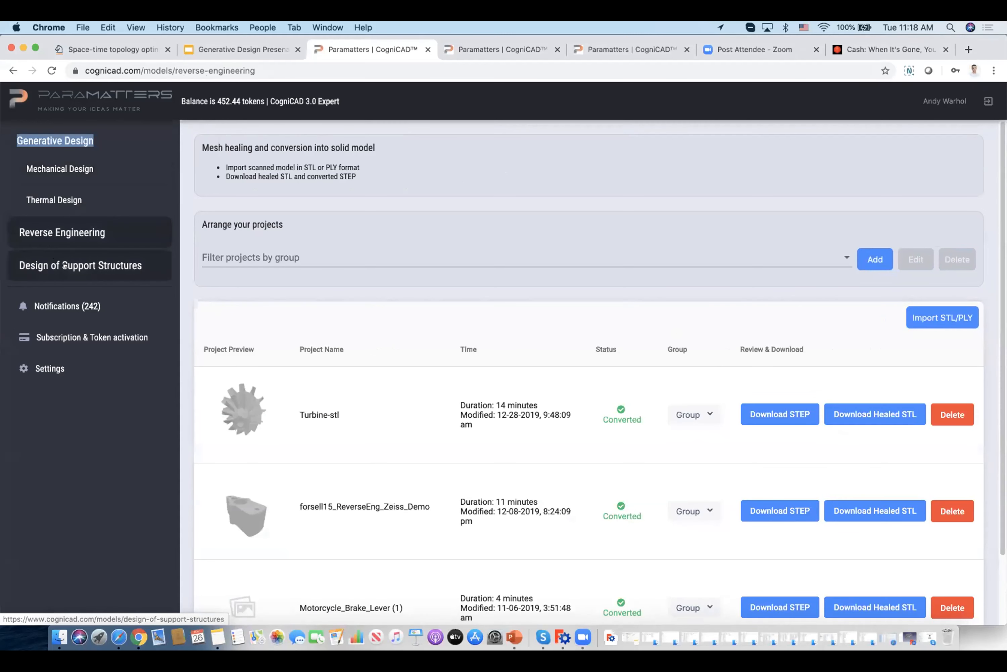
left_click(65, 265)
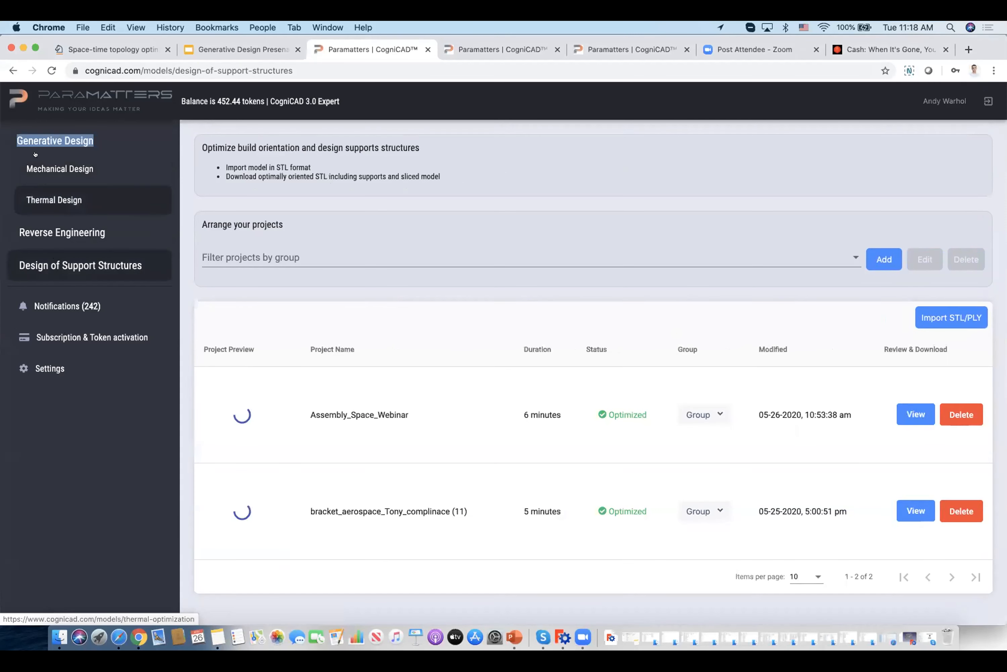
left_click(103, 170)
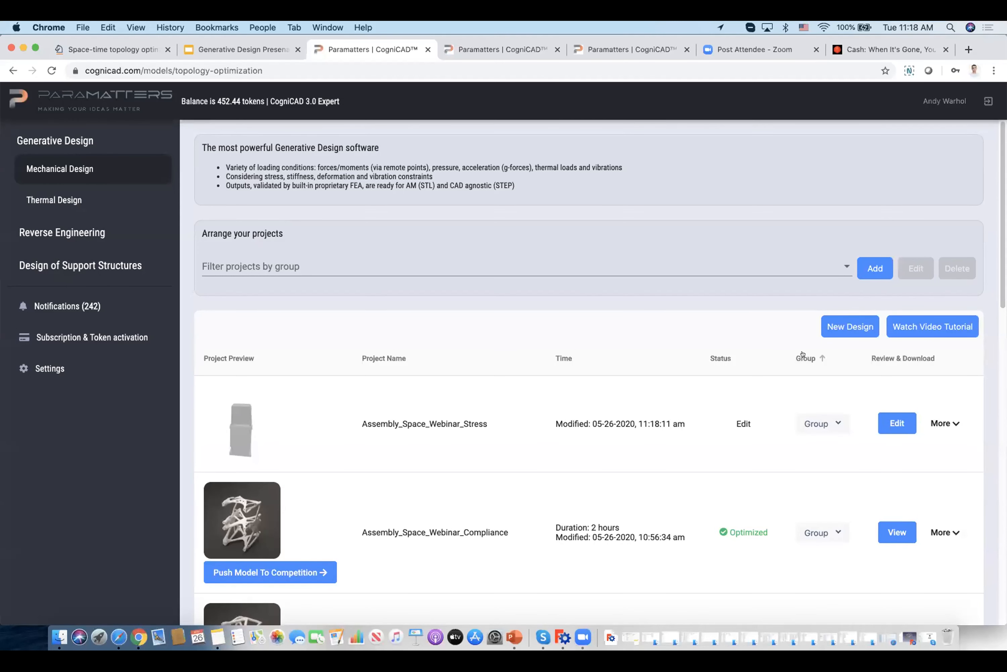
Open the Assembly_Space_Webinar_Stress project and examine the two boxes, the base body and the bolt locations from several angles.
left_click(511, 47)
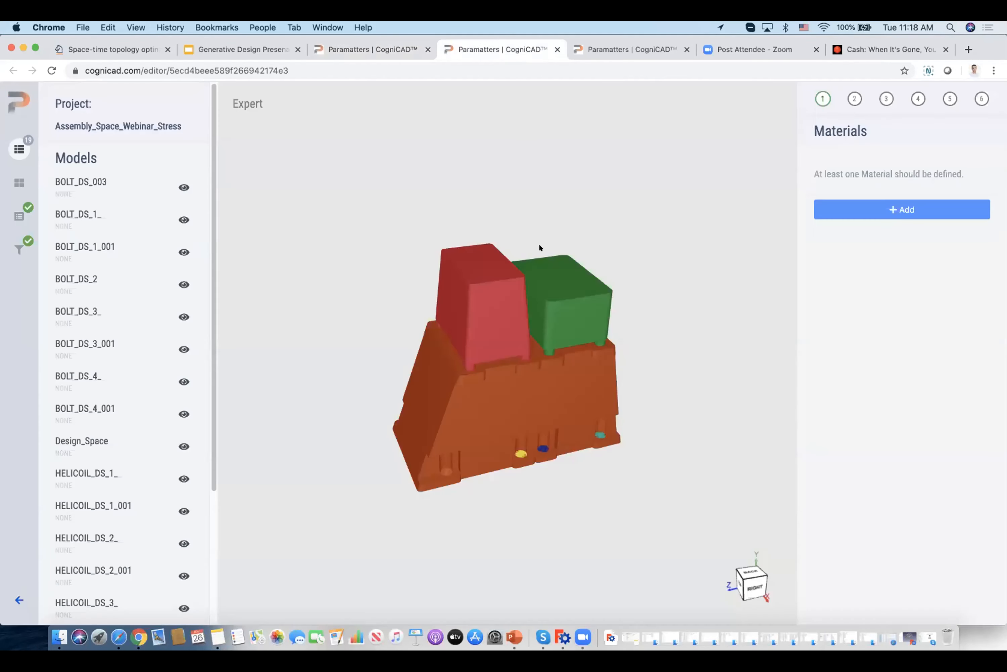
scroll(647, 322, "up", 3)
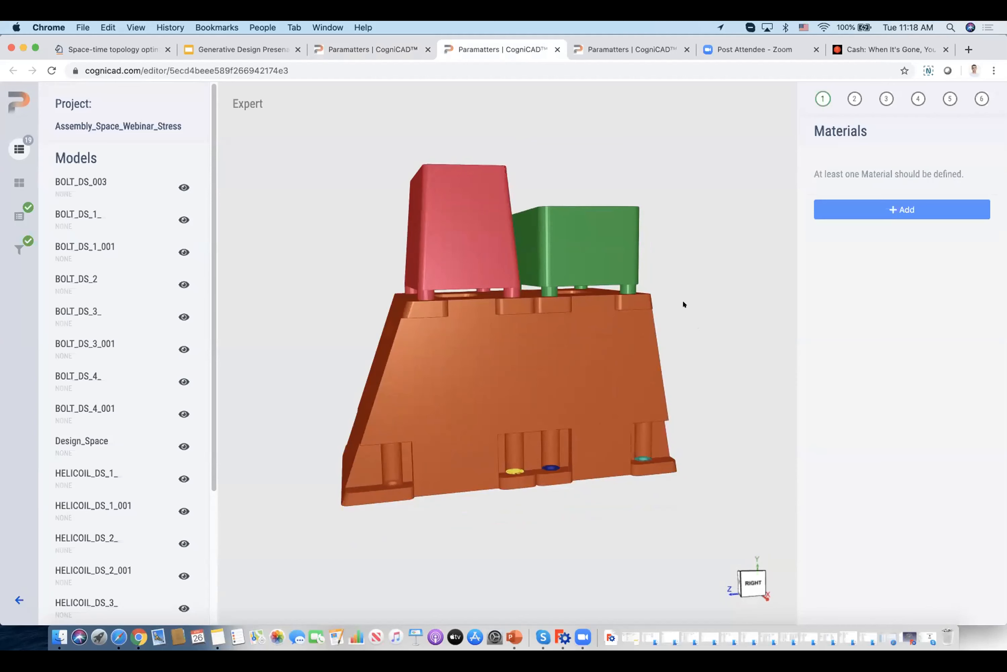
left_click_drag(691, 314, 695, 210)
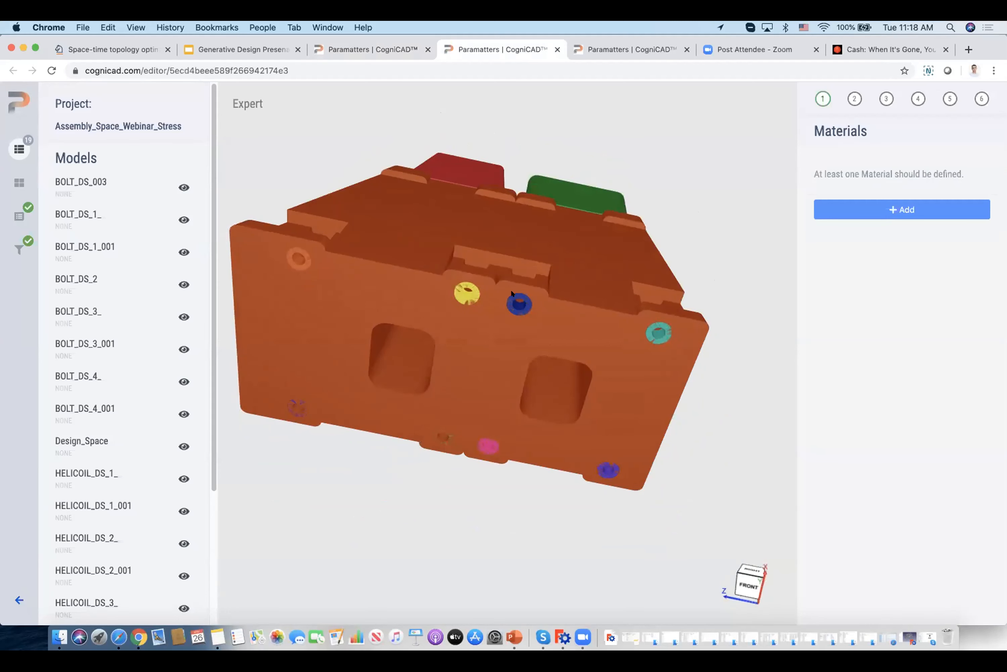
left_click_drag(677, 263, 695, 362)
right_click_drag(696, 362, 704, 378)
scroll(705, 377, "down", 1)
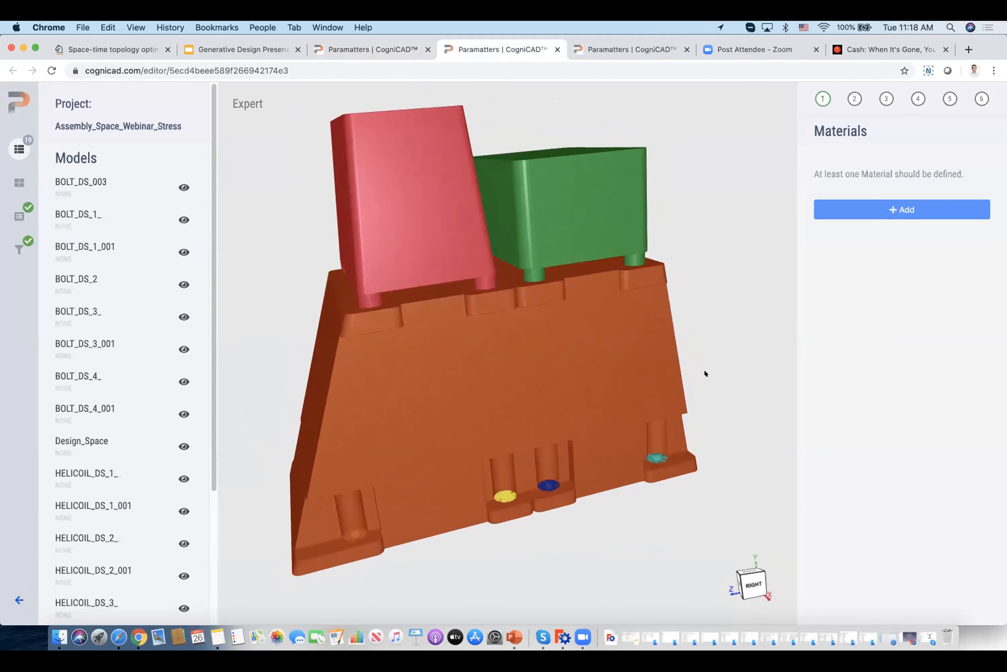
left_click_drag(705, 352, 705, 378)
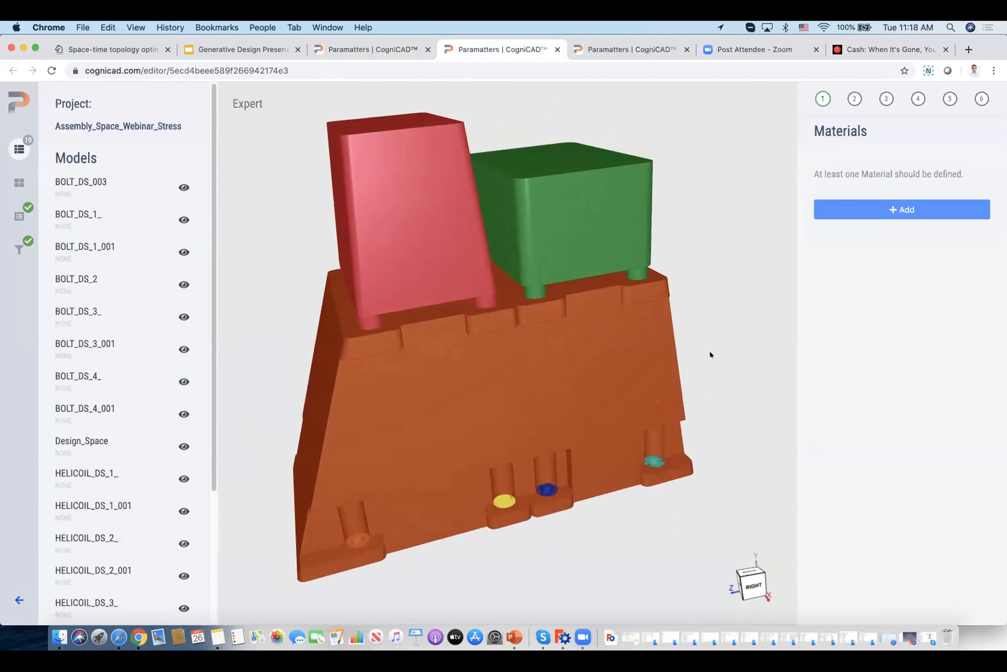
right_click_drag(702, 349, 703, 358)
left_click_drag(704, 361, 694, 334)
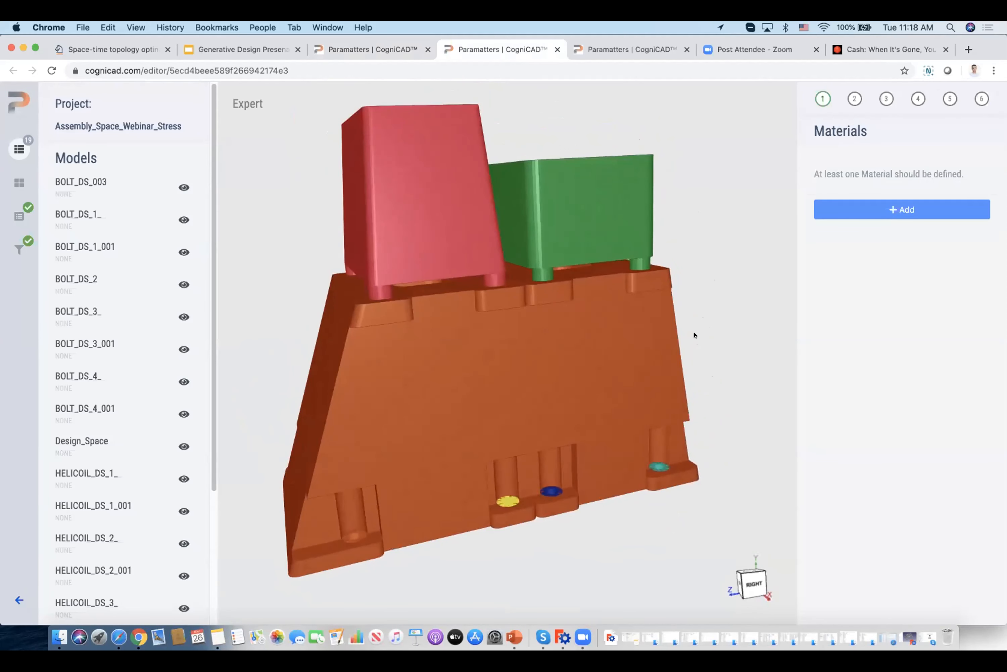
right_click_drag(720, 340, 722, 348)
left_click_drag(722, 348, 720, 351)
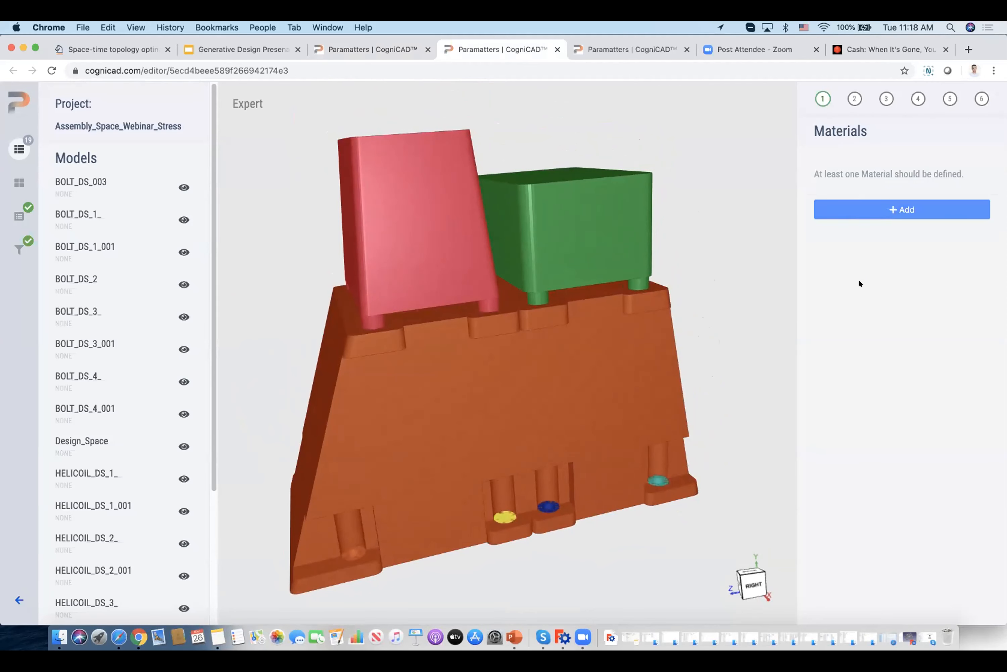
mouse_move(732, 296)
left_mouse_down()
mouse_move(724, 311)
mouse_move(731, 291)
left_mouse_up()
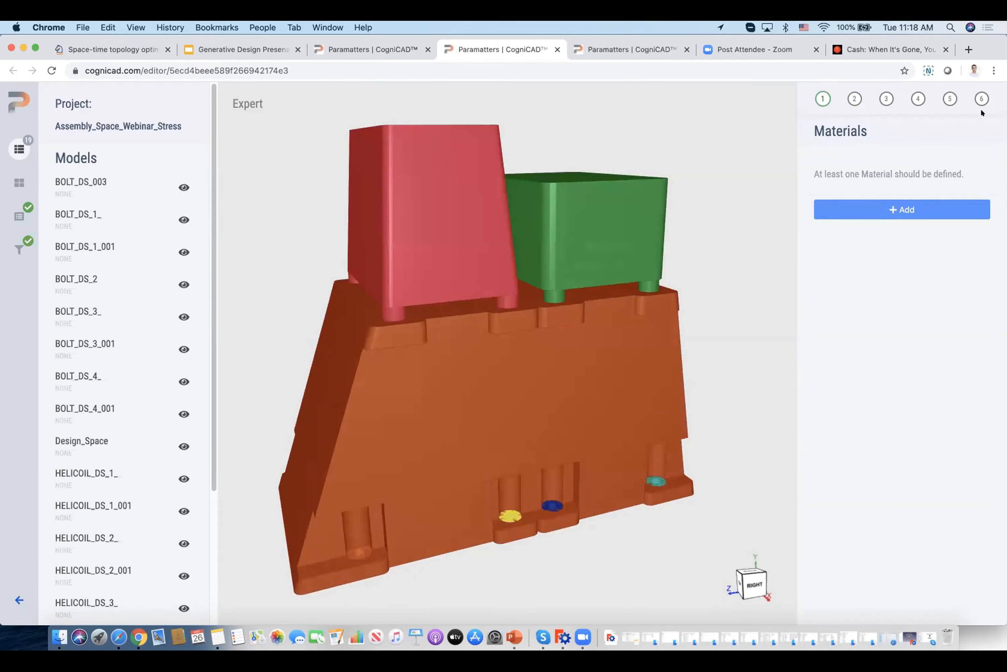
Add a new material and load Aluminum AlSi10Mg from the materials library.
left_click(889, 210)
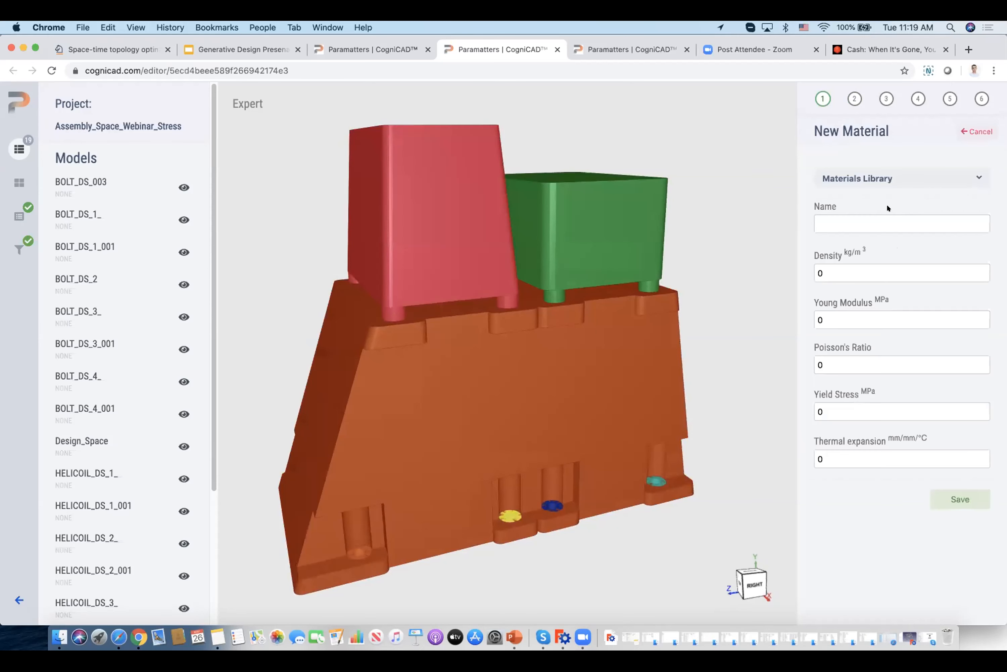
left_click(911, 175)
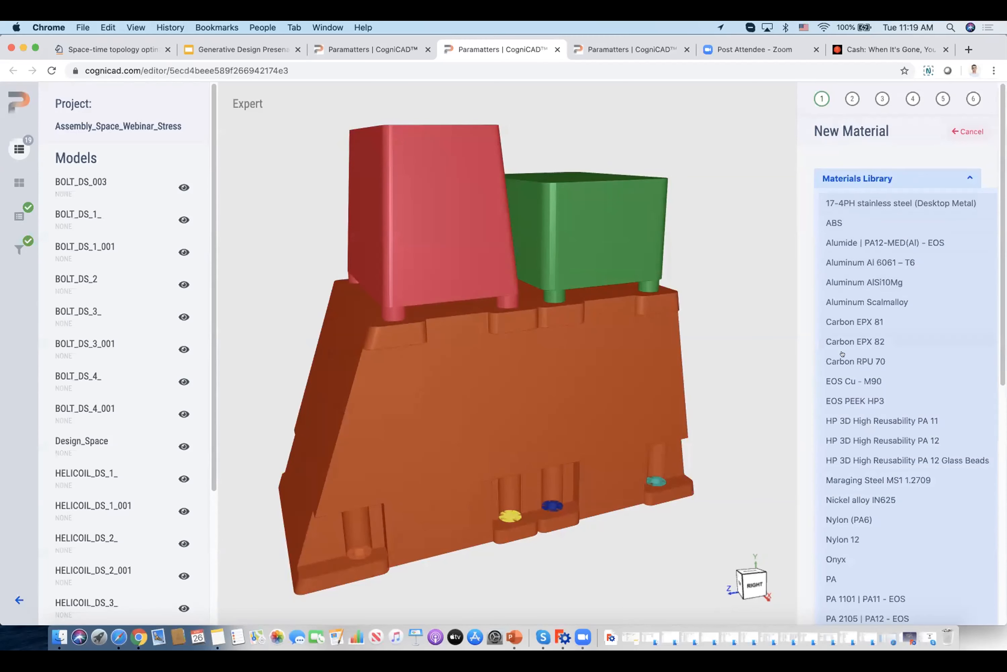
scroll(850, 414, "down", 10)
scroll(850, 412, "up", 10)
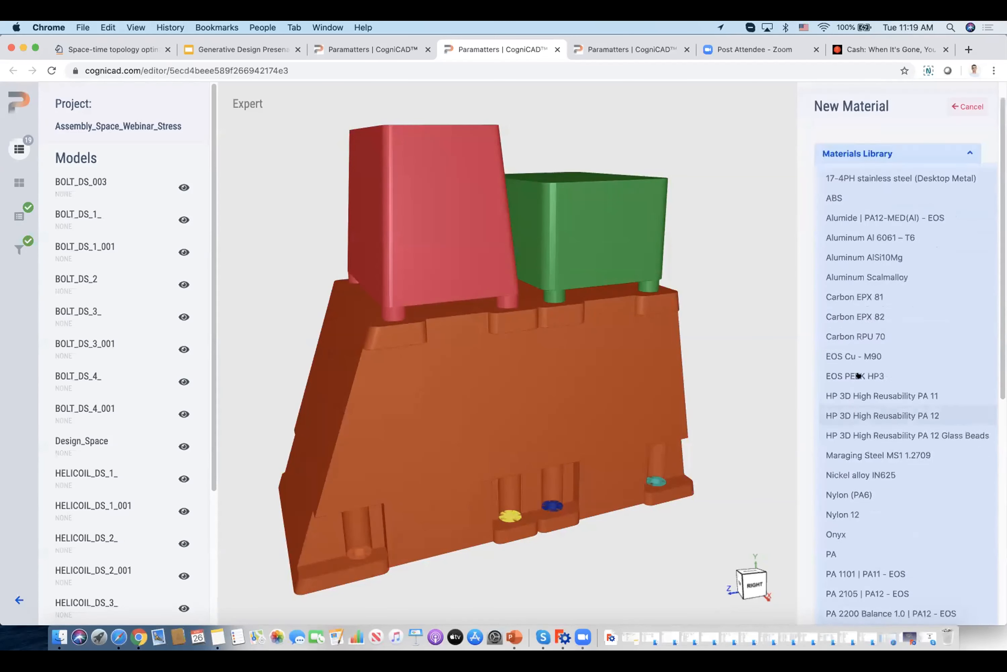
left_click(849, 283)
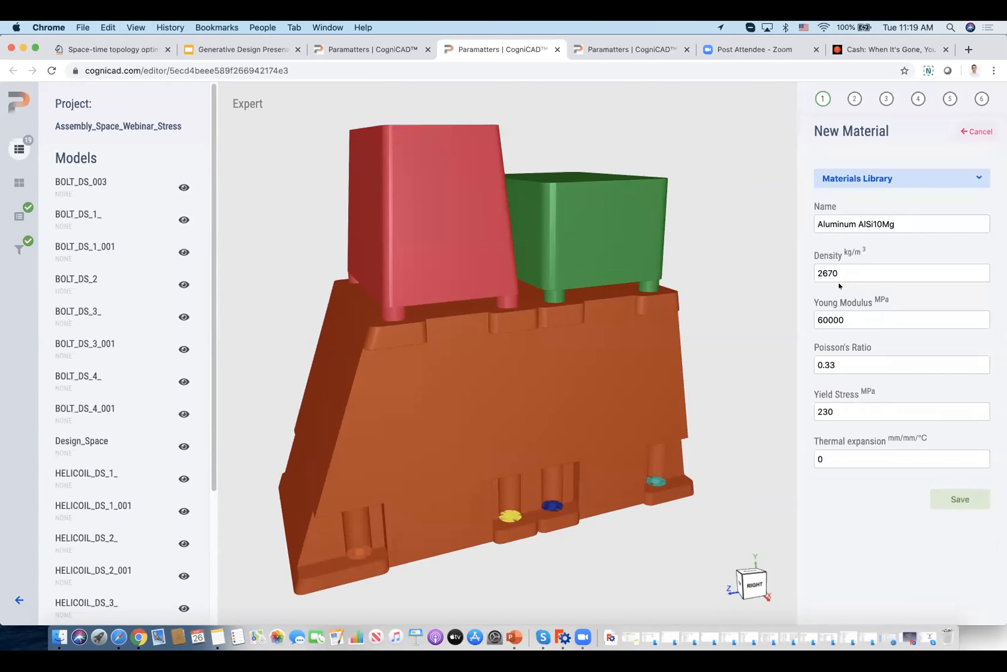
Set the material's Young Modulus to 70000 MPa and save the material.
left_click_drag(820, 316, 797, 321)
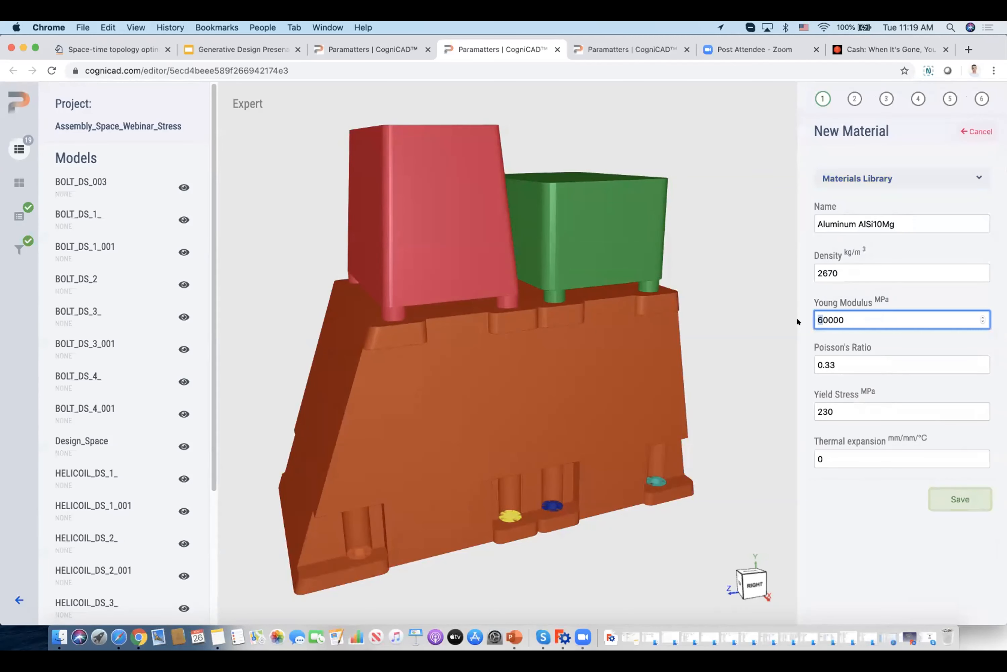
type("7")
left_click(875, 339)
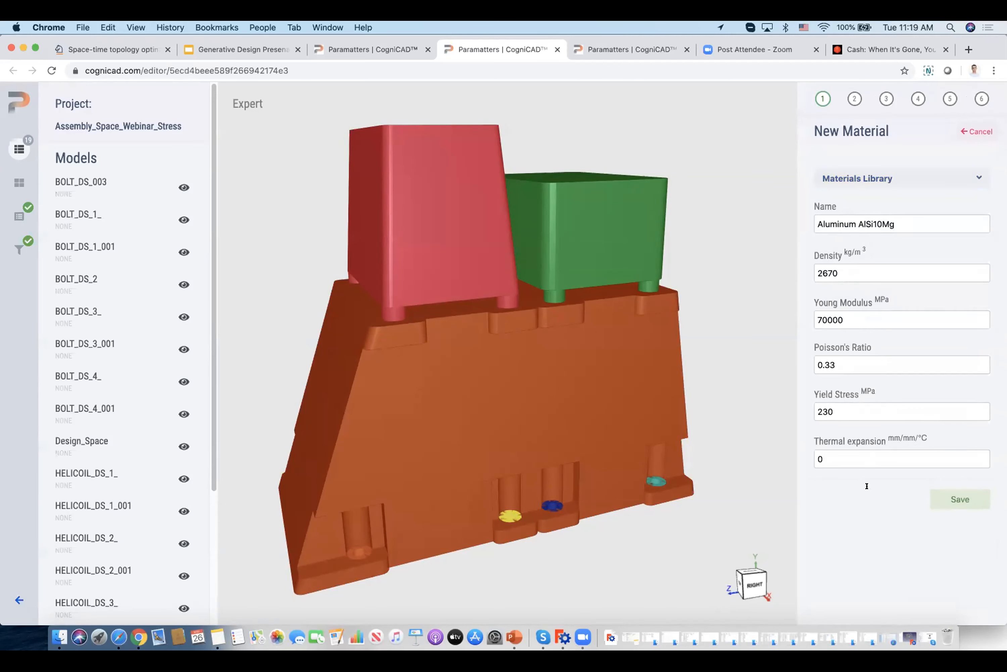
left_click(945, 499)
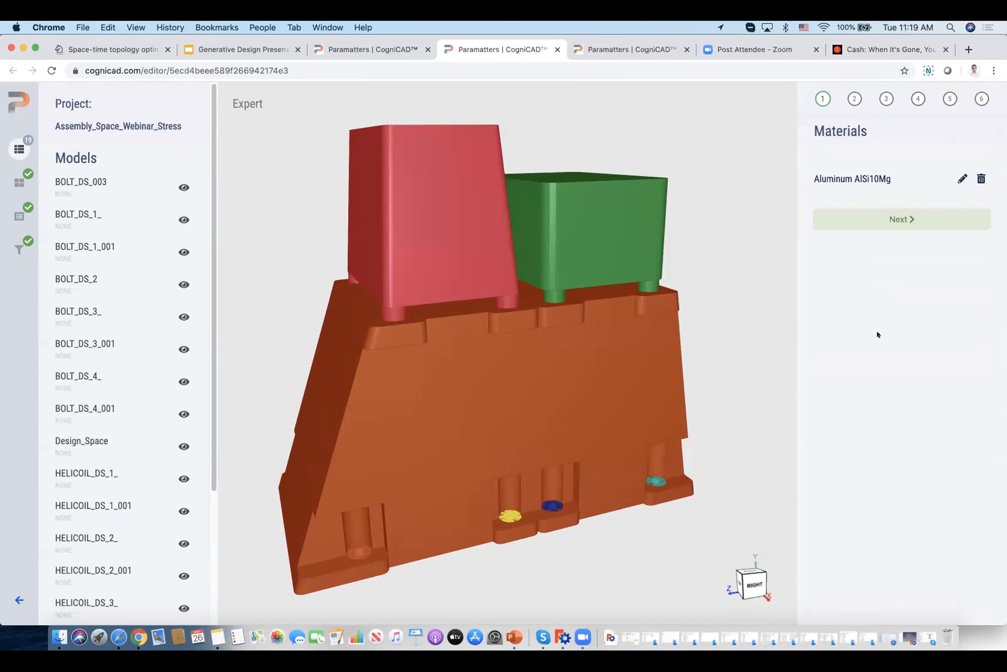
Assign the large orange body Design_Space as the design space and proceed to the non-design features.
left_click(889, 219)
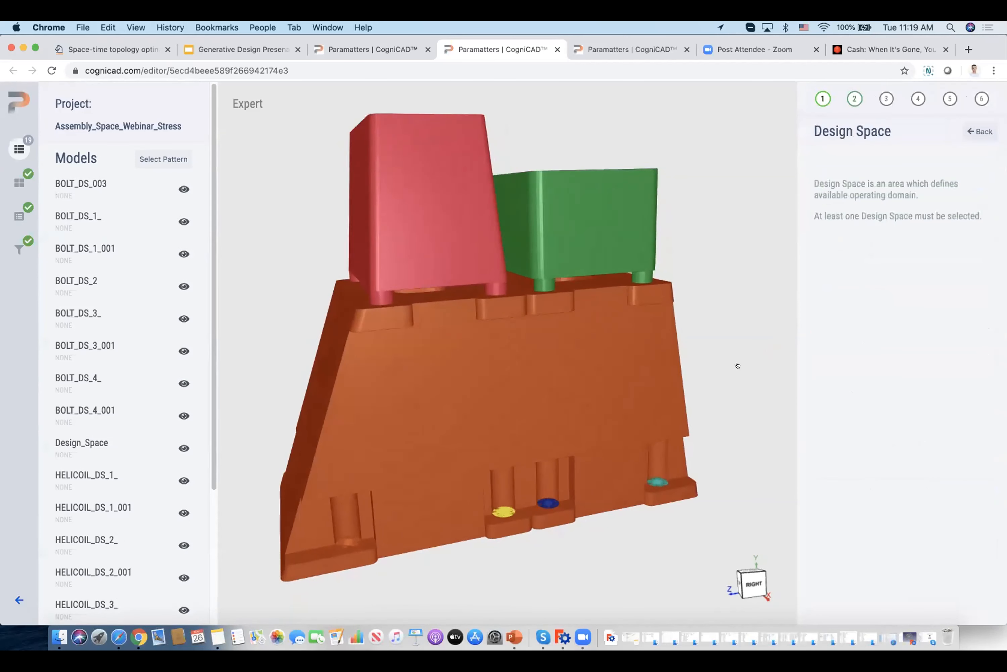
left_click(603, 355)
left_click(868, 220)
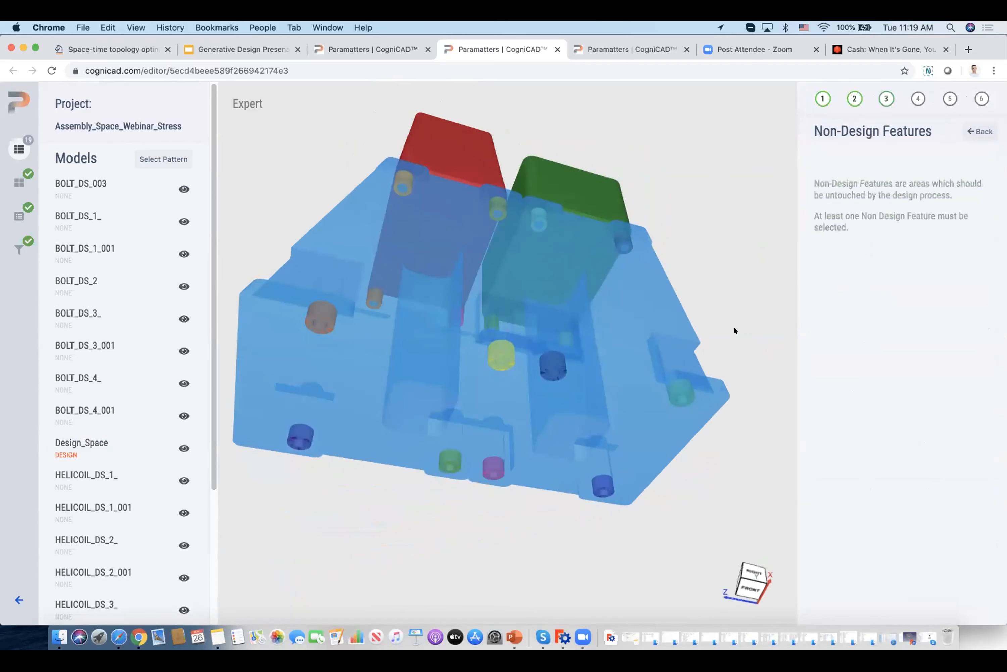
Mark seven bolt bodies at the base as non-design features, leaving out BOLT_DS_3_001.
left_click(686, 391)
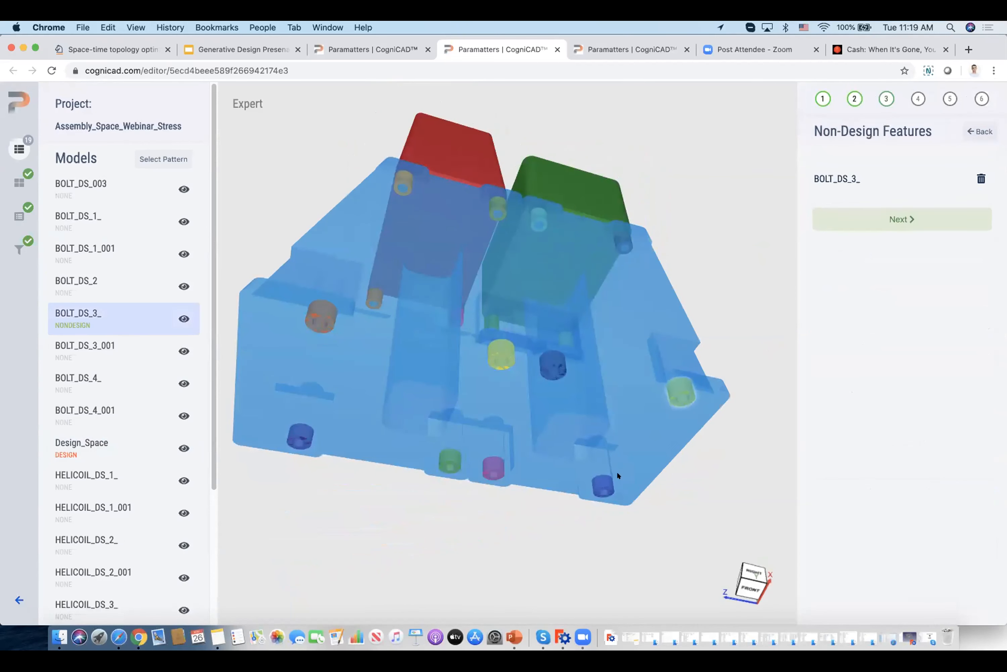
left_click(602, 486)
left_click(558, 367)
left_click(493, 468)
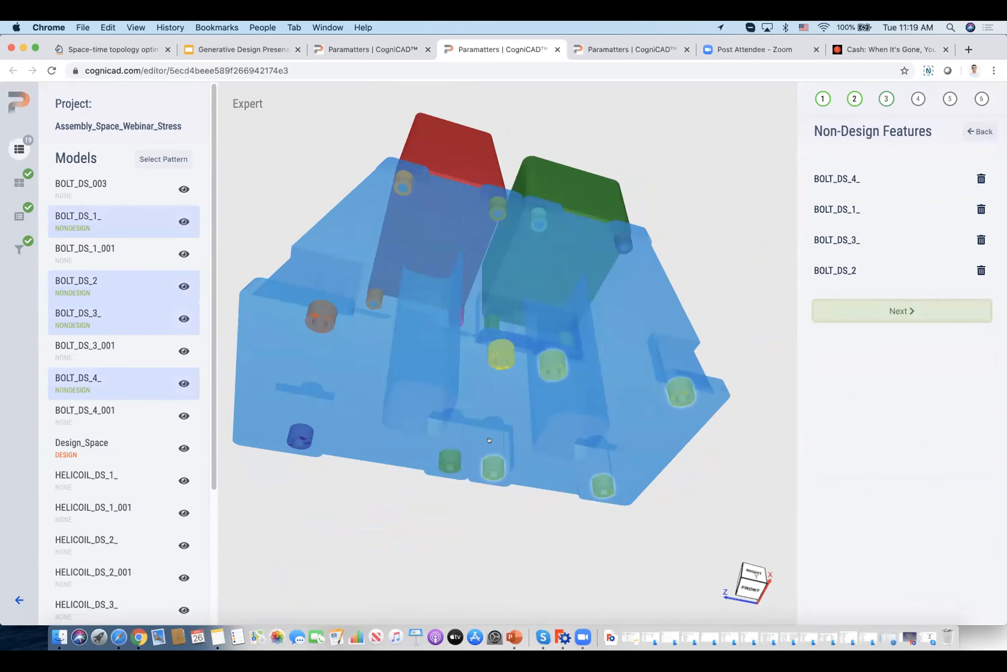
left_click(447, 459)
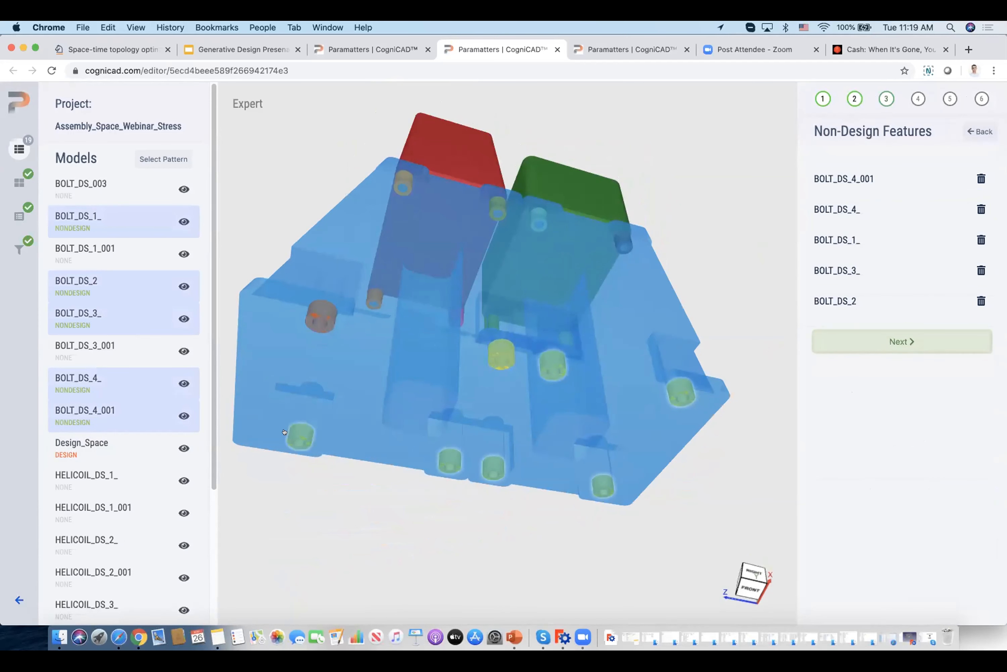
left_click(301, 436)
left_click(322, 315)
Mark the four helicoils under the red box and HELICOIL_DS_4_ under the green box as non-design features.
left_click_drag(274, 176, 535, 269)
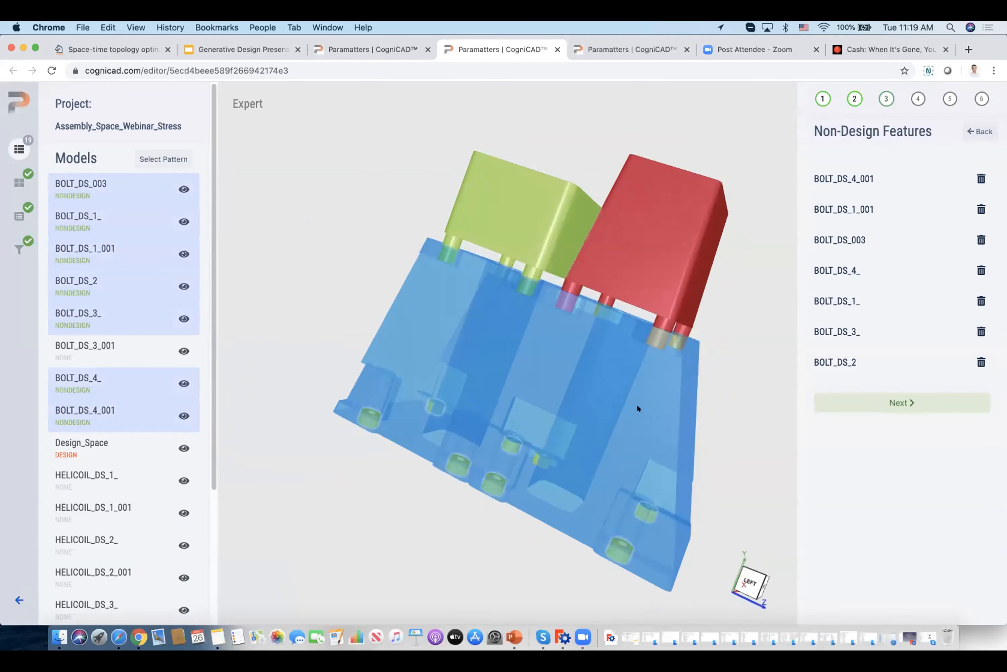
left_click(678, 342)
left_click(658, 338)
left_click(597, 310)
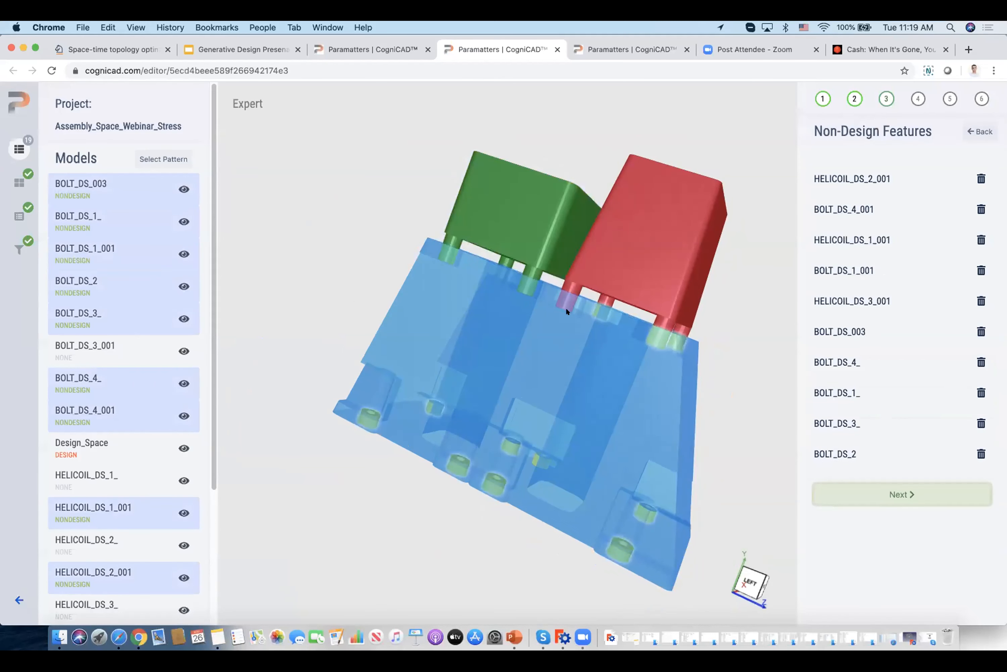
left_click(554, 303)
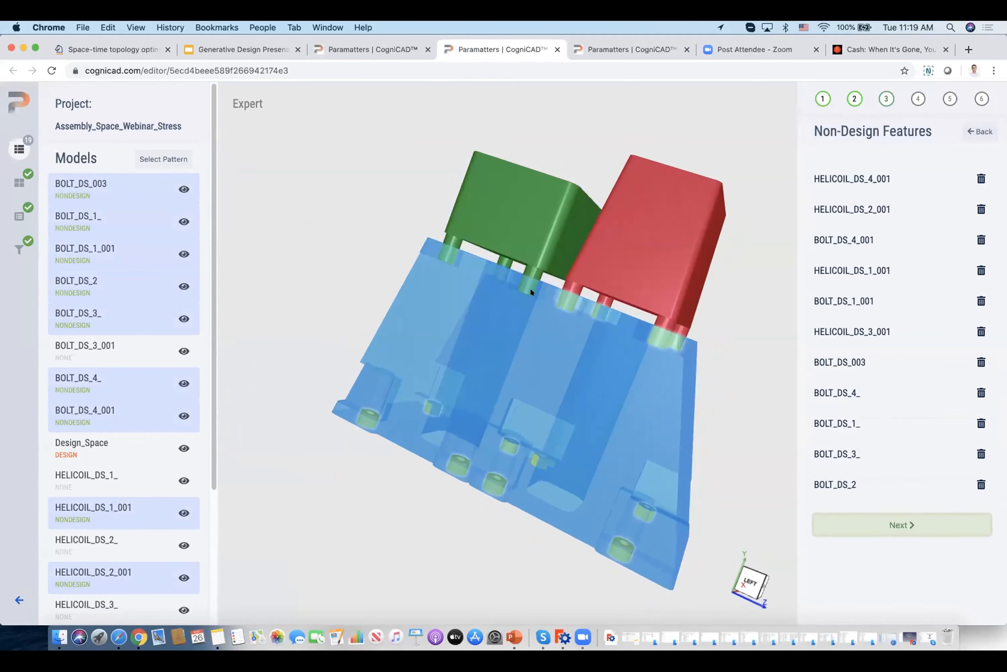
left_click(445, 258)
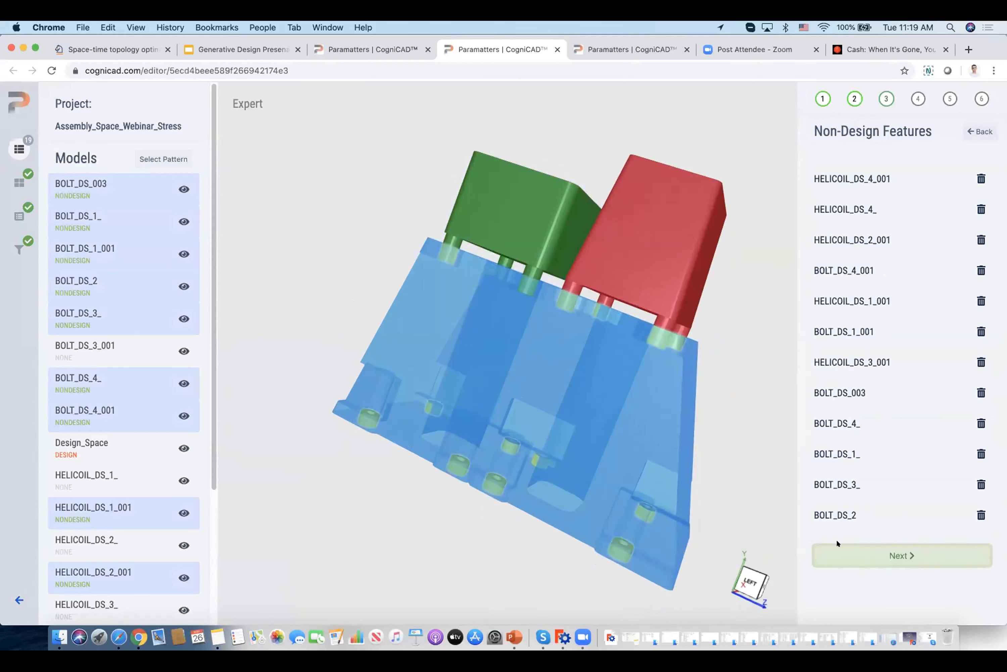
Mark the remaining helicoils under the green box, HELICOIL_DS_1_, HELICOIL_DS_2_ and HELICOIL_DS_3_, as non-design features.
left_click_drag(771, 498, 607, 358)
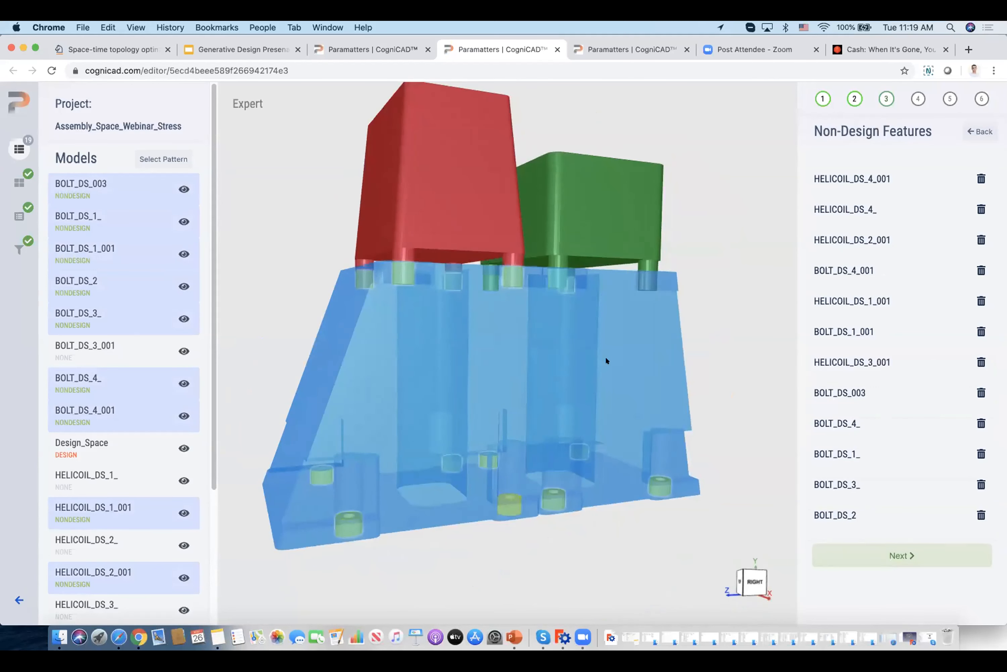
left_click(648, 280)
left_click(552, 279)
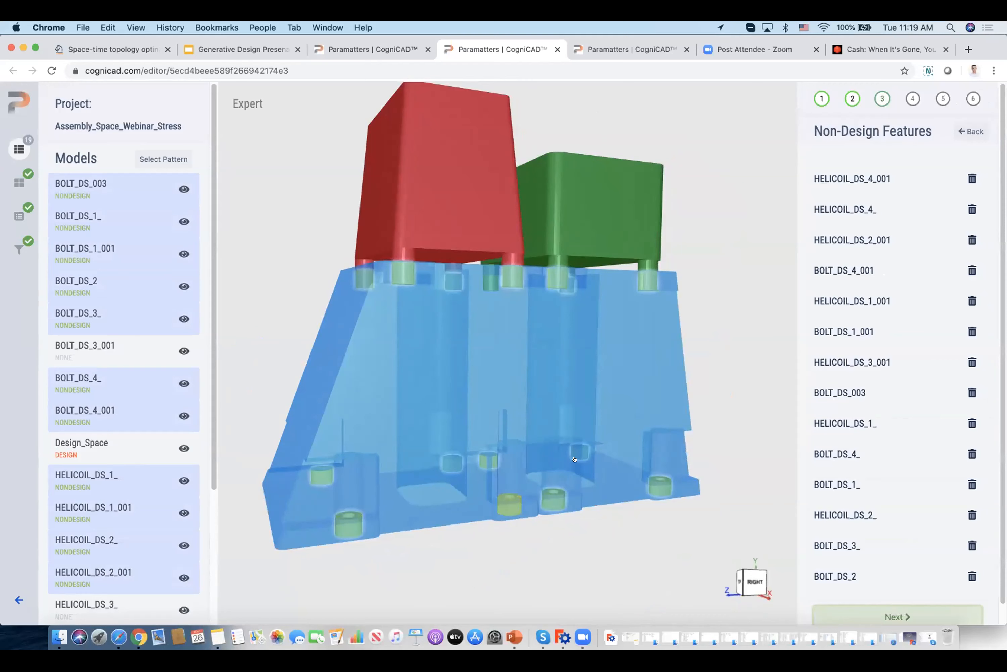
left_click_drag(637, 542, 522, 325)
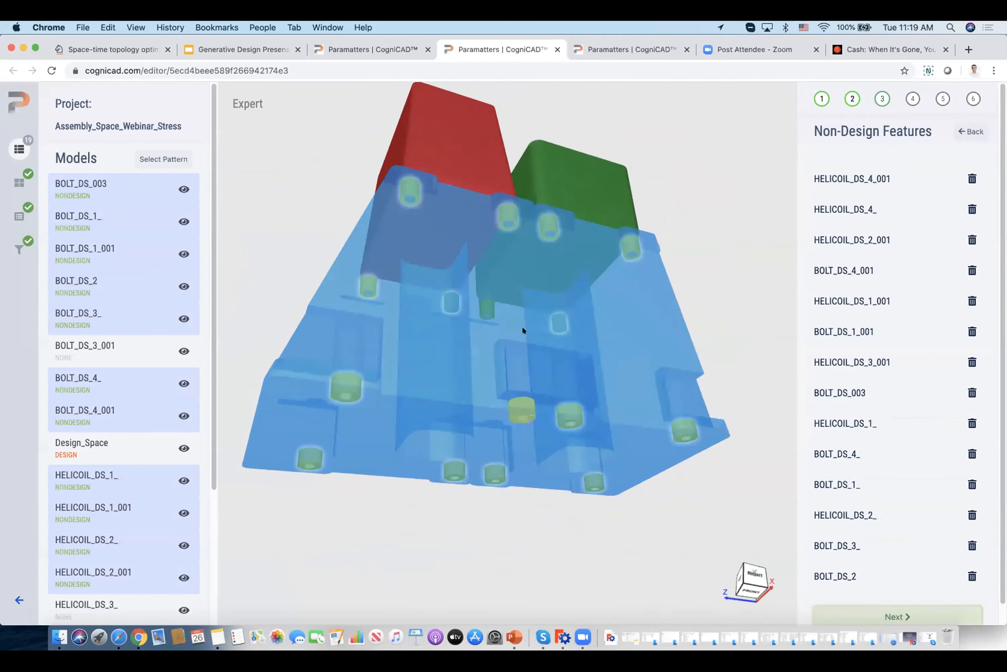
left_click(560, 465)
left_click_drag(502, 465, 533, 352)
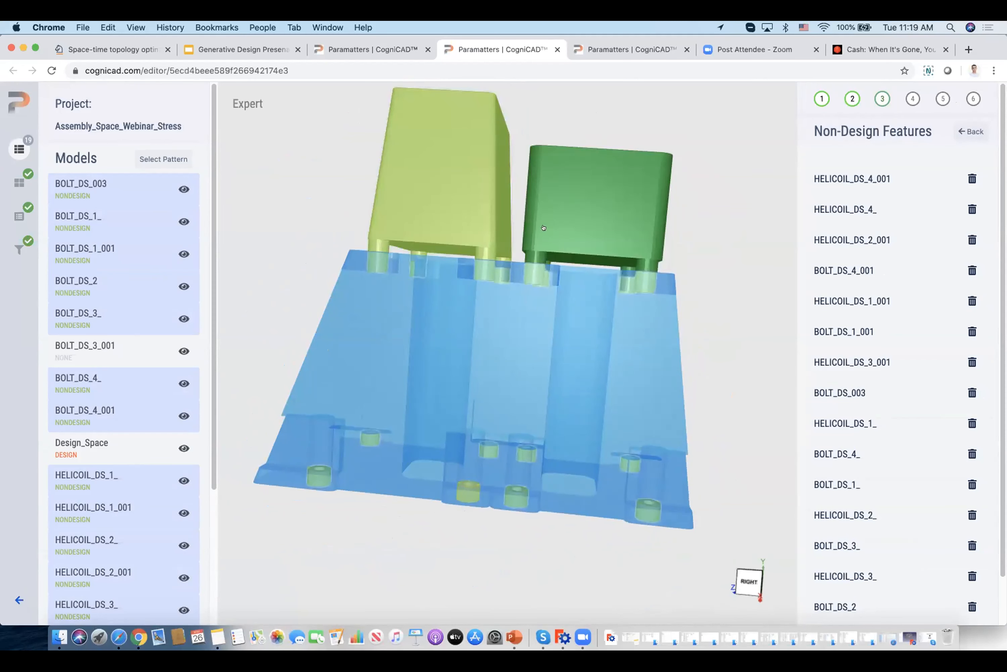
Complete the non-design features and proceed to the load cases with the option to define known load cases manually.
left_click_drag(722, 355, 693, 342)
scroll(723, 358, "up", 1)
scroll(723, 358, "down", 2)
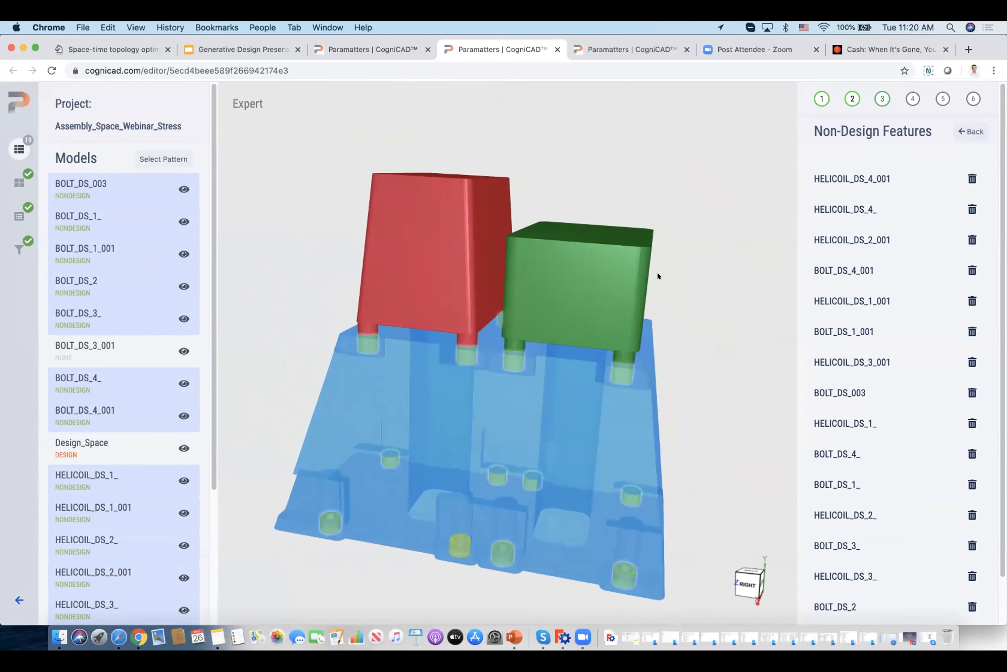
right_click_drag(750, 378, 744, 370)
scroll(951, 489, "down", 3)
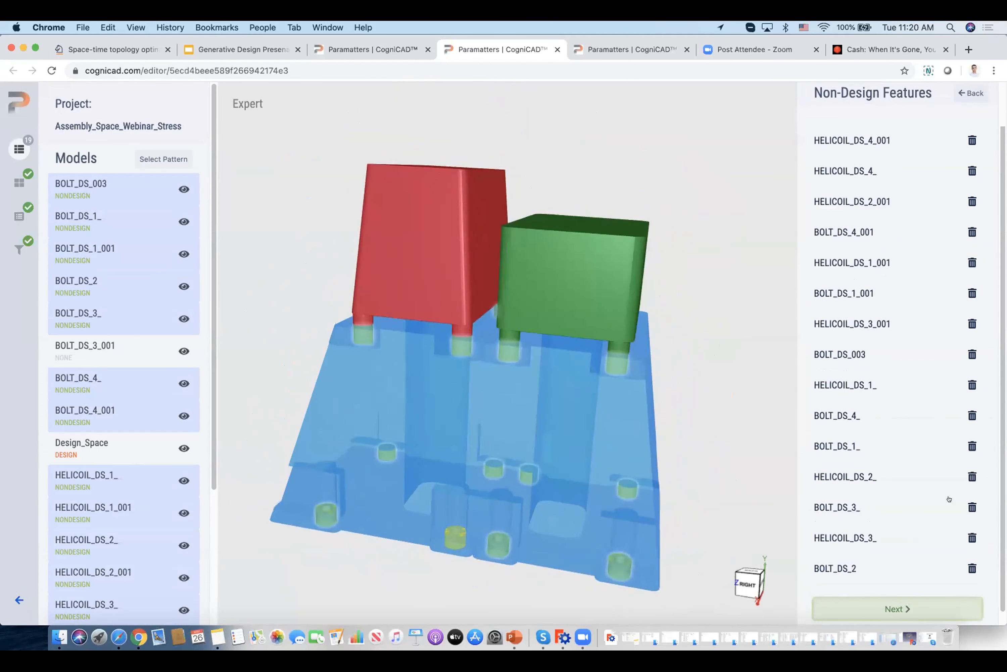
left_click(899, 595)
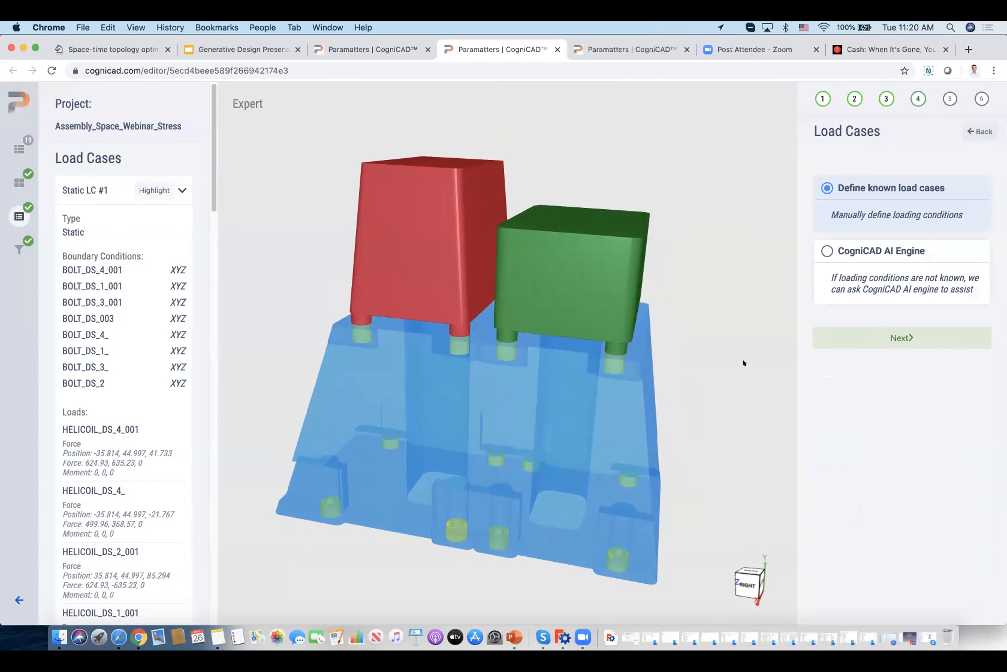
left_click(888, 338)
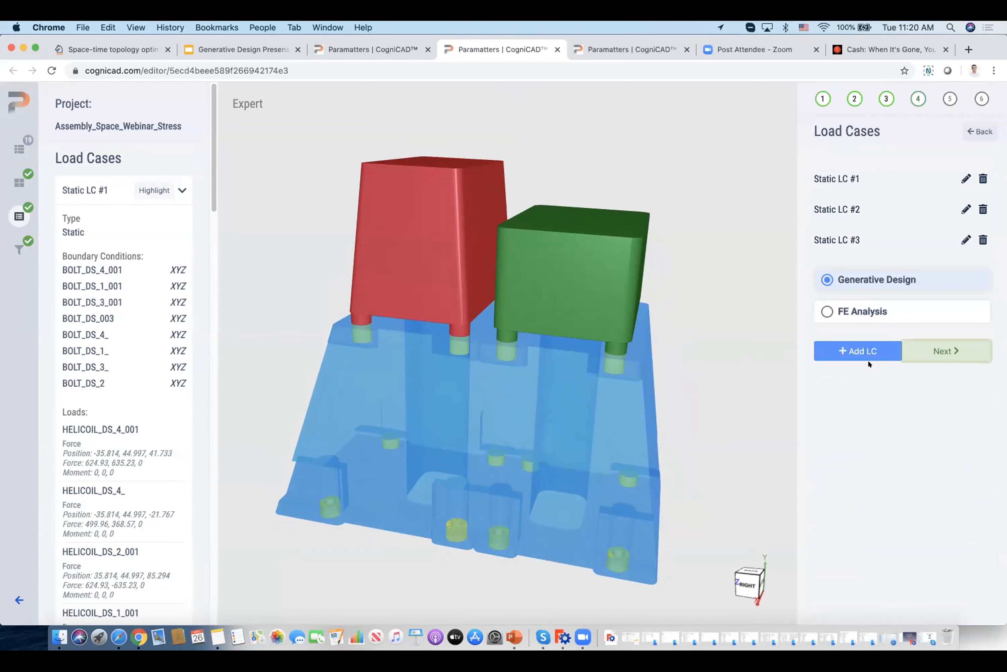
Add a new load case and copy its boundary conditions from the previous one, keeping BOLT_DS_4_001 restrained in X, Y and Z.
left_click(849, 352)
left_click(863, 259)
left_click(839, 288)
left_click(955, 304)
left_click_drag(715, 379, 721, 335)
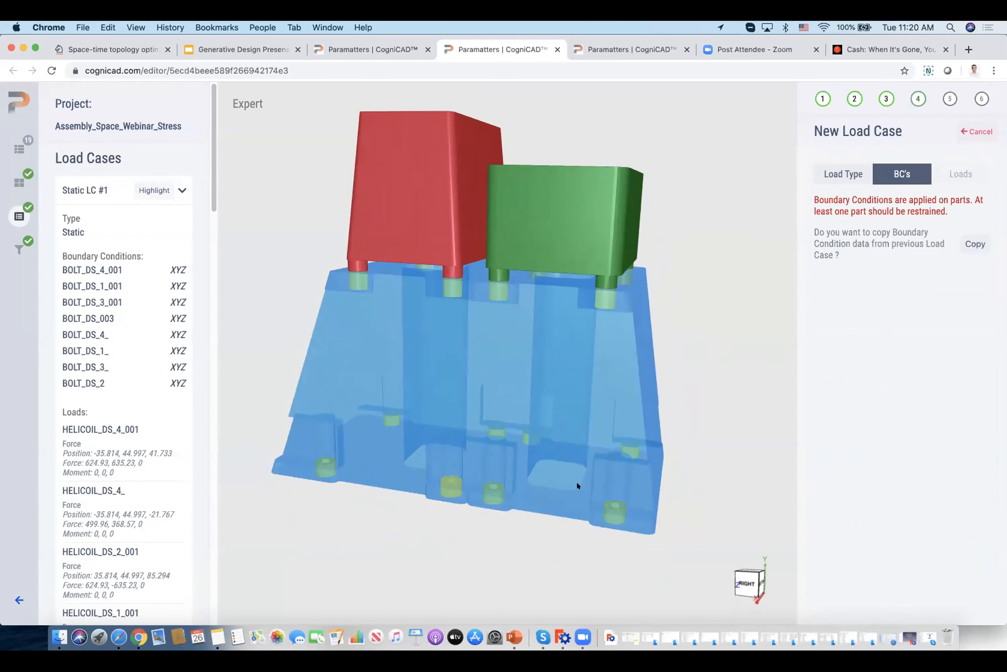
left_click(957, 241)
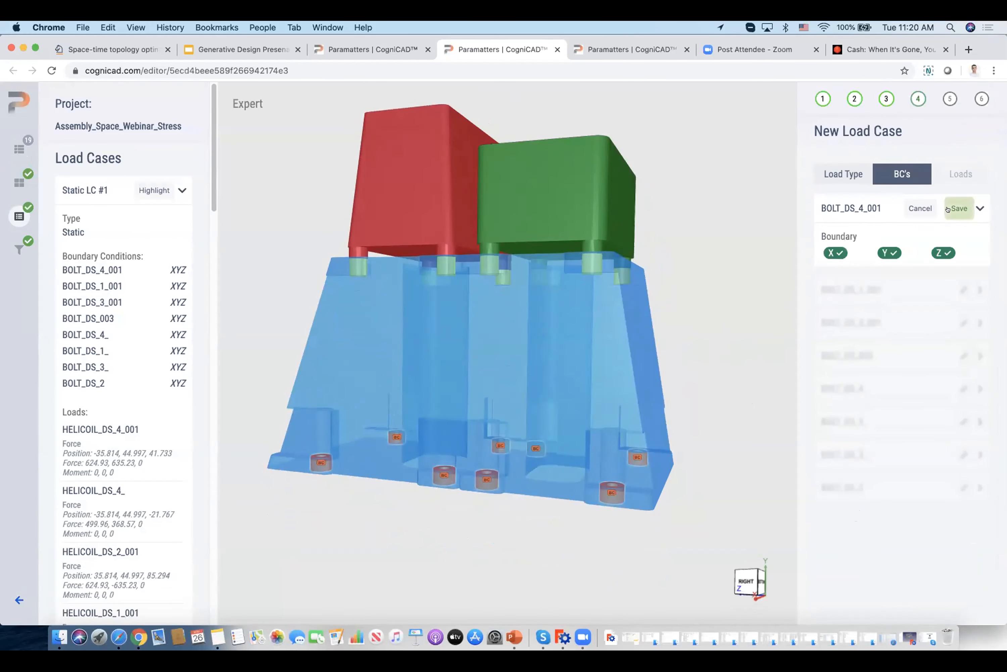
left_click(959, 208)
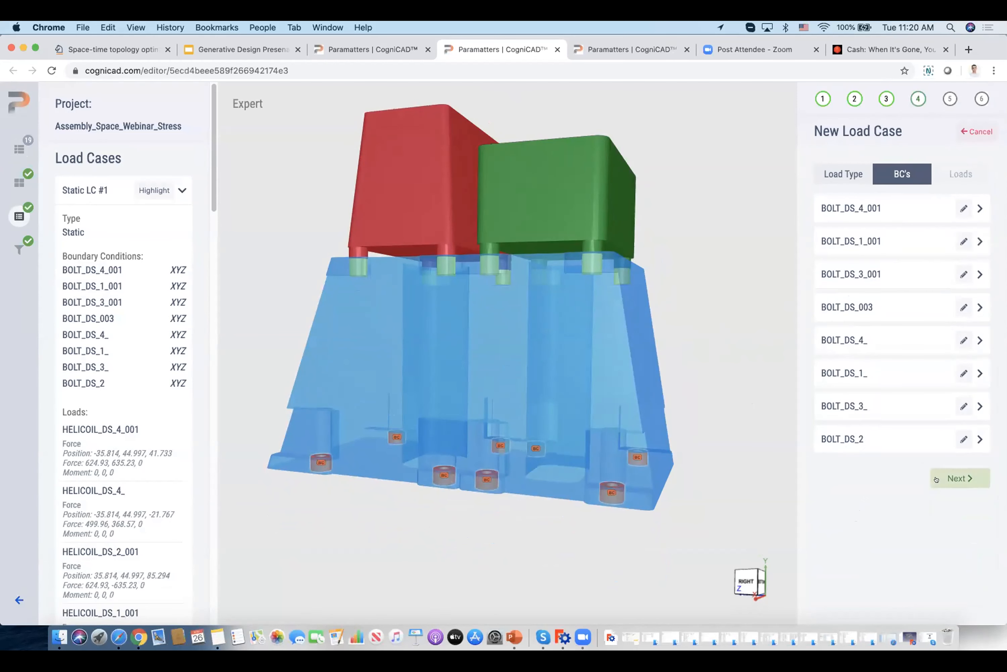
left_click(941, 475)
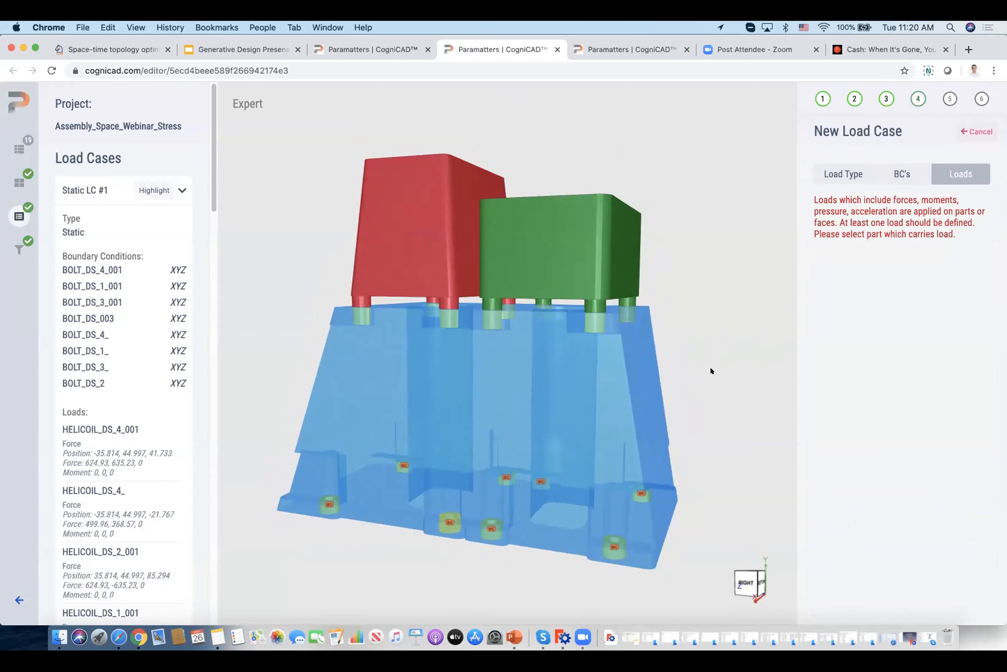
Select the four helicoils under the green box as the load-carrying parts of the new load case.
left_click_drag(721, 236, 700, 255)
left_click_drag(595, 289, 686, 295)
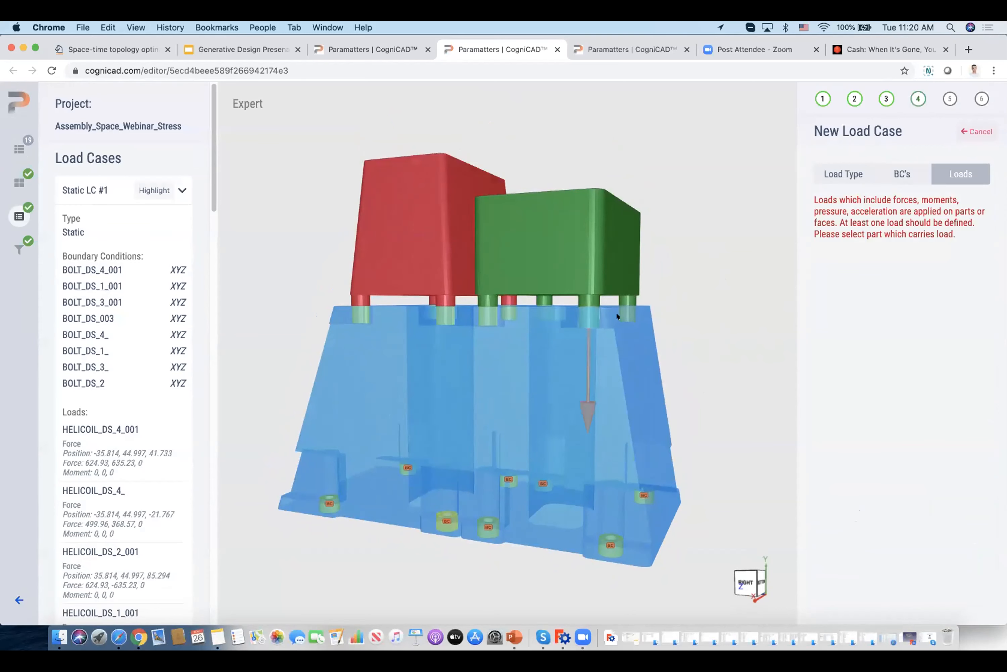
left_click(627, 315)
left_click(544, 313)
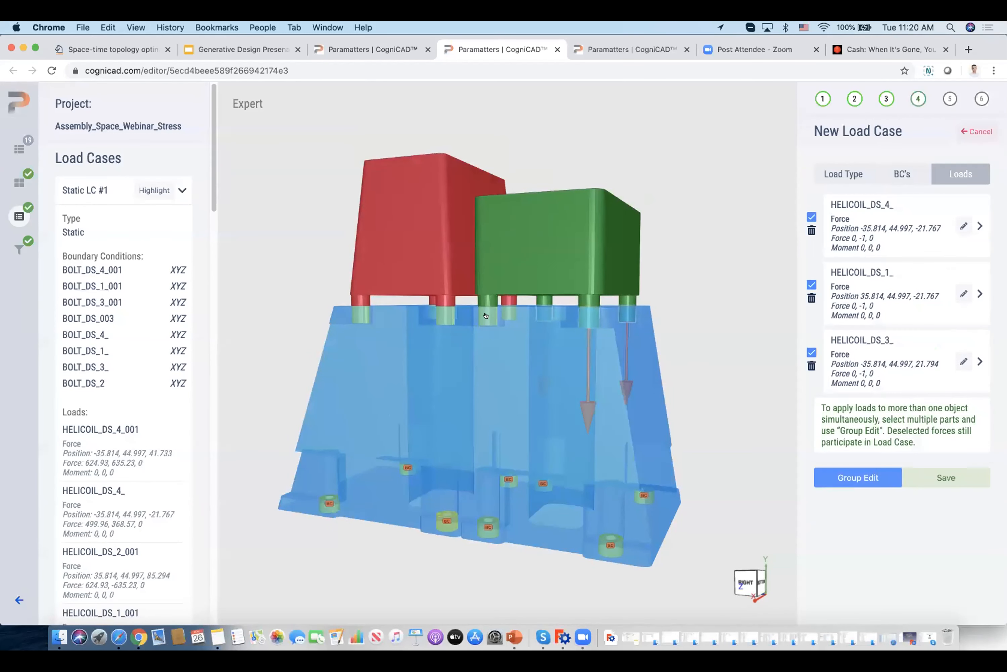
left_click(486, 316)
Group-edit the four helicoil loads and set the remote point's Y coordinate to 71.4.
left_click(856, 544)
left_click_drag(727, 400, 722, 418)
left_click_drag(904, 230, 855, 234)
type("71.4")
left_click_drag(723, 313, 755, 306)
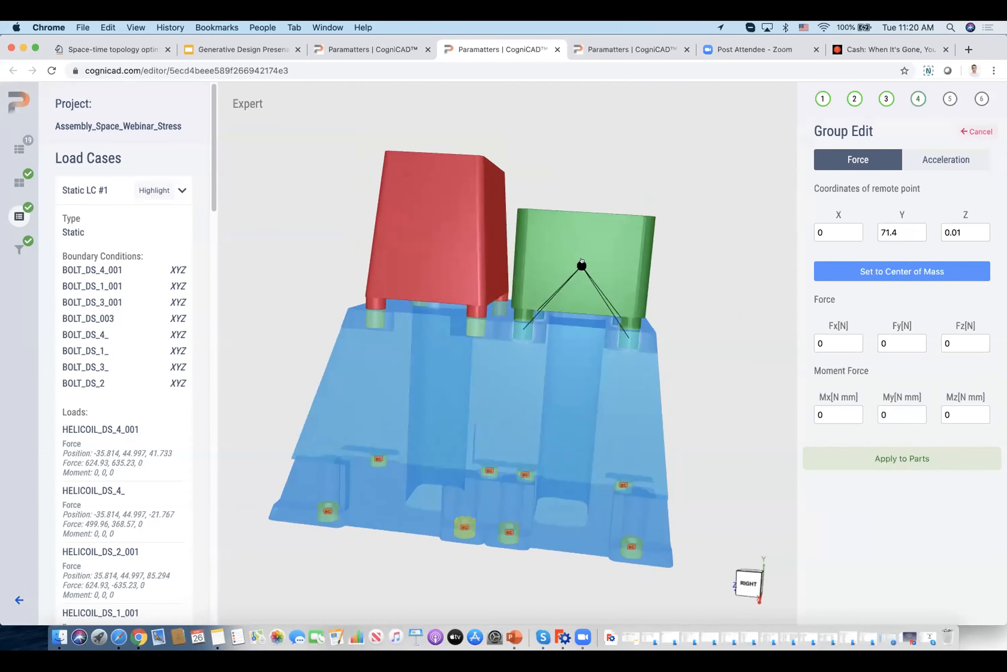
left_click_drag(665, 303, 733, 318)
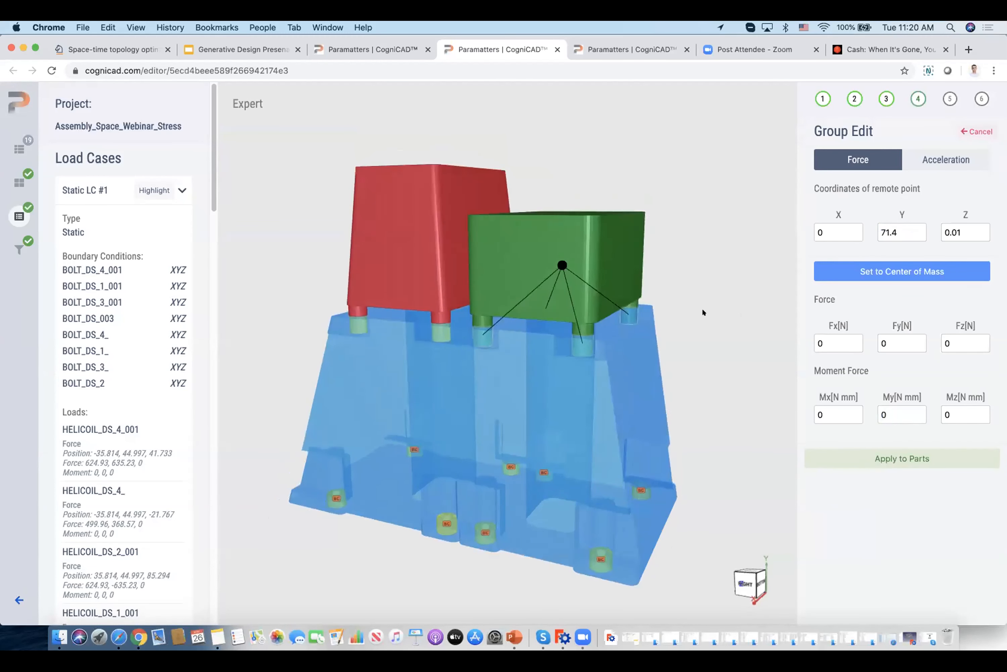
Set the remote force Fx to 2000 N and apply it to the four helicoils.
double_click(836, 343)
type("2000")
left_click_drag(717, 364, 475, 288)
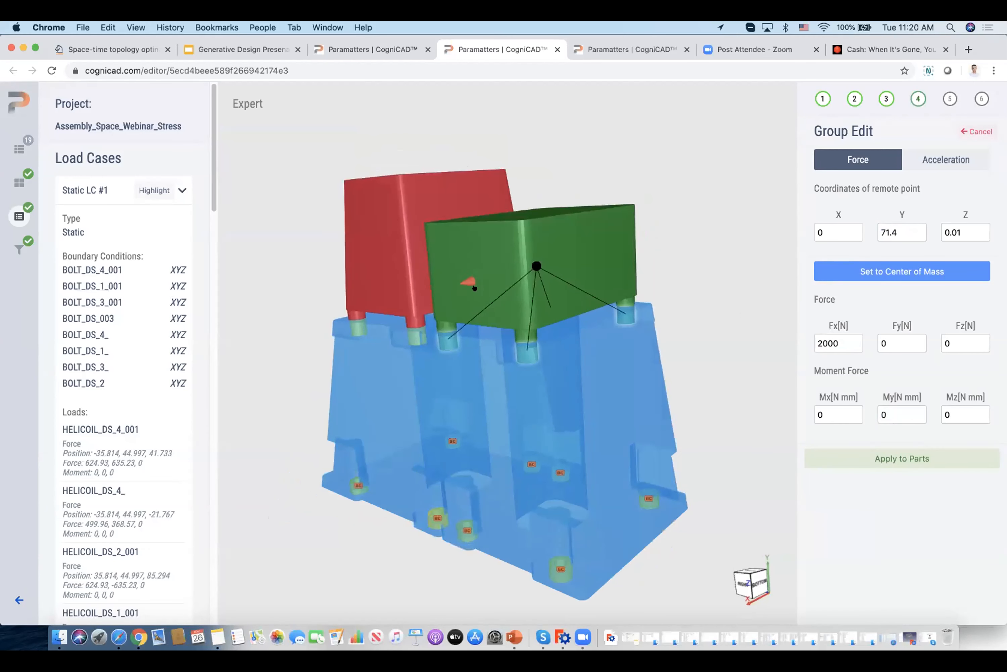
mouse_move(713, 294)
left_mouse_down()
mouse_move(701, 285)
mouse_move(723, 292)
left_mouse_up()
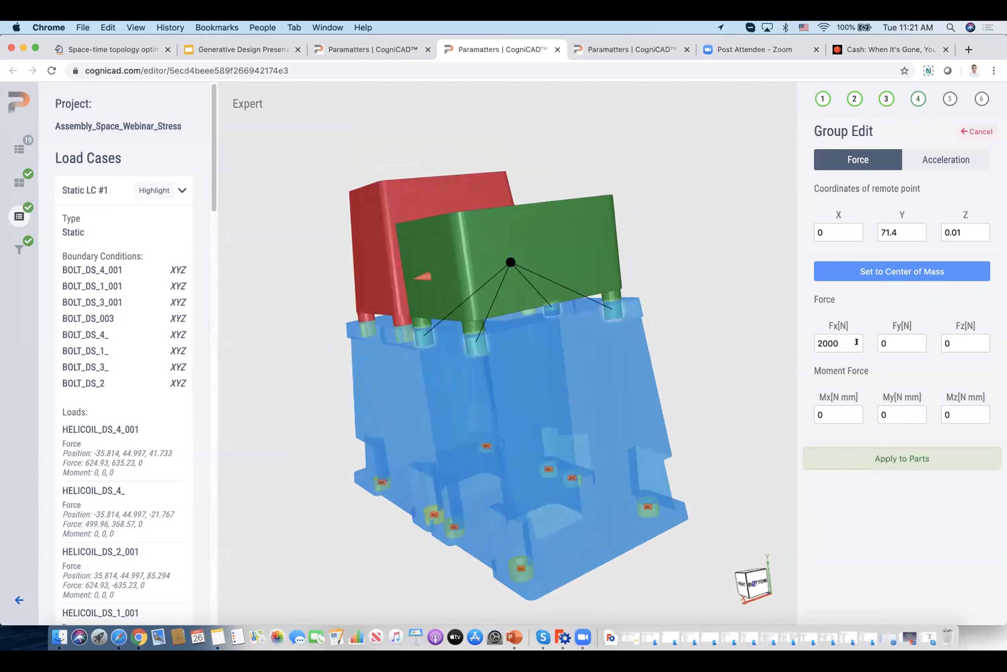
left_click_drag(418, 267, 763, 400)
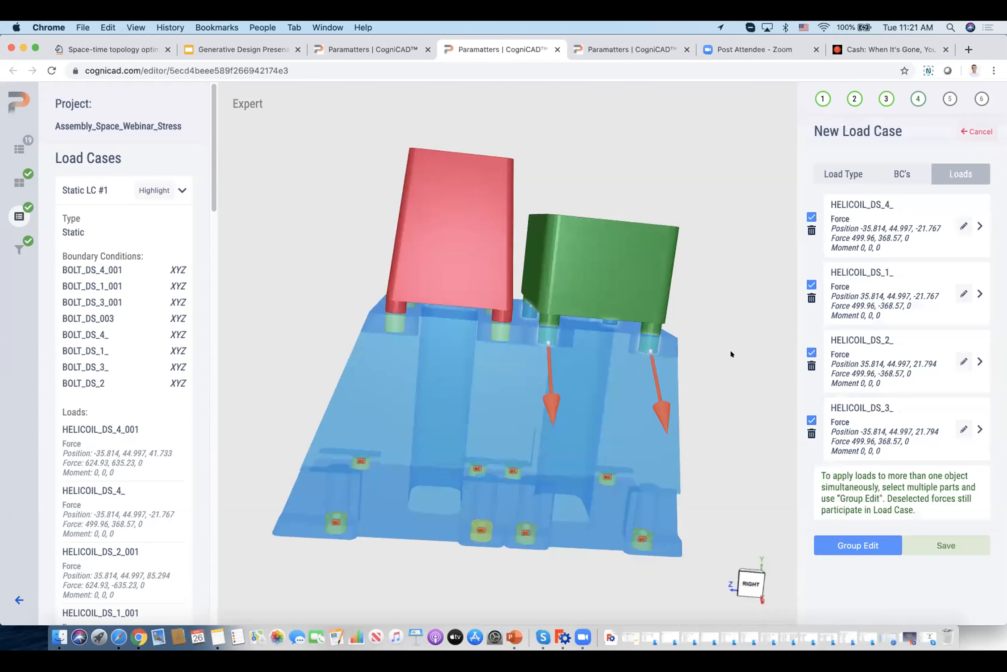
left_click_drag(730, 349, 693, 334)
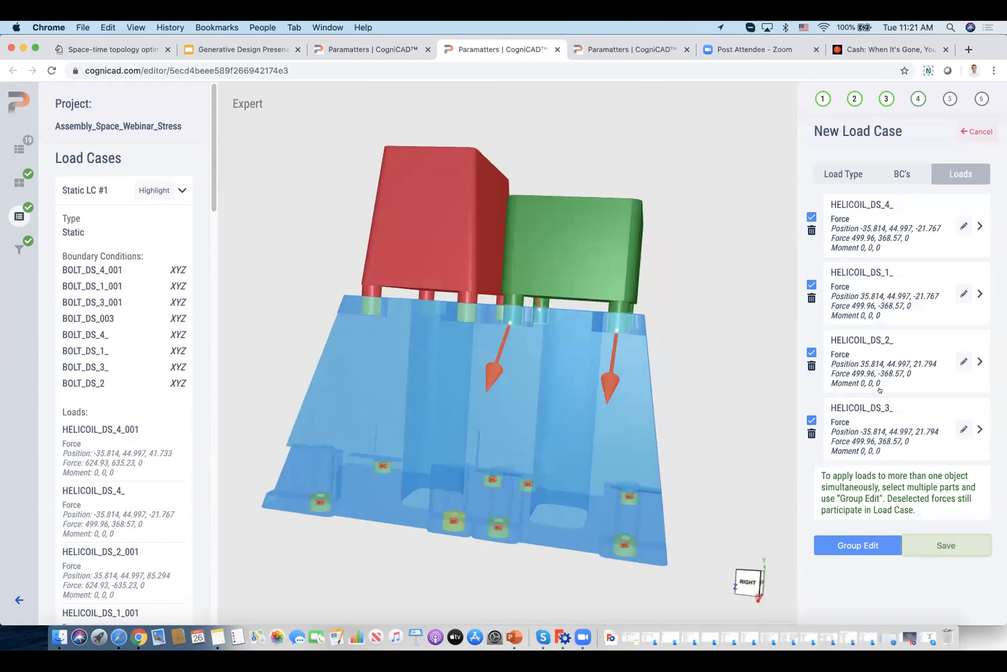
Inspect the load settings and load type options of HELICOIL_DS_4_, then leave the new load case without keeping it.
left_click(963, 226)
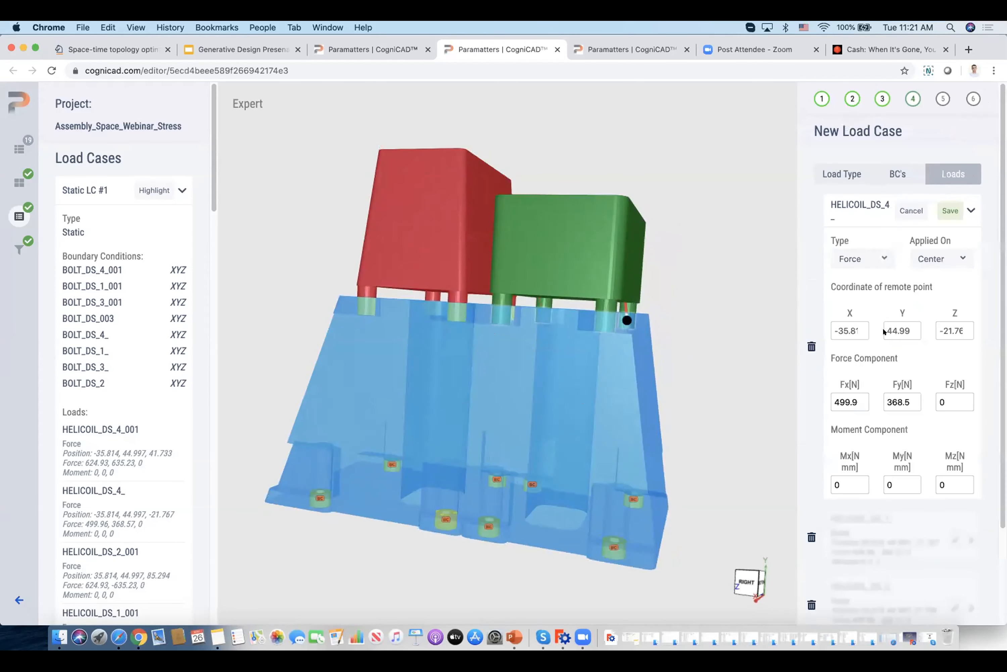
left_click(846, 478)
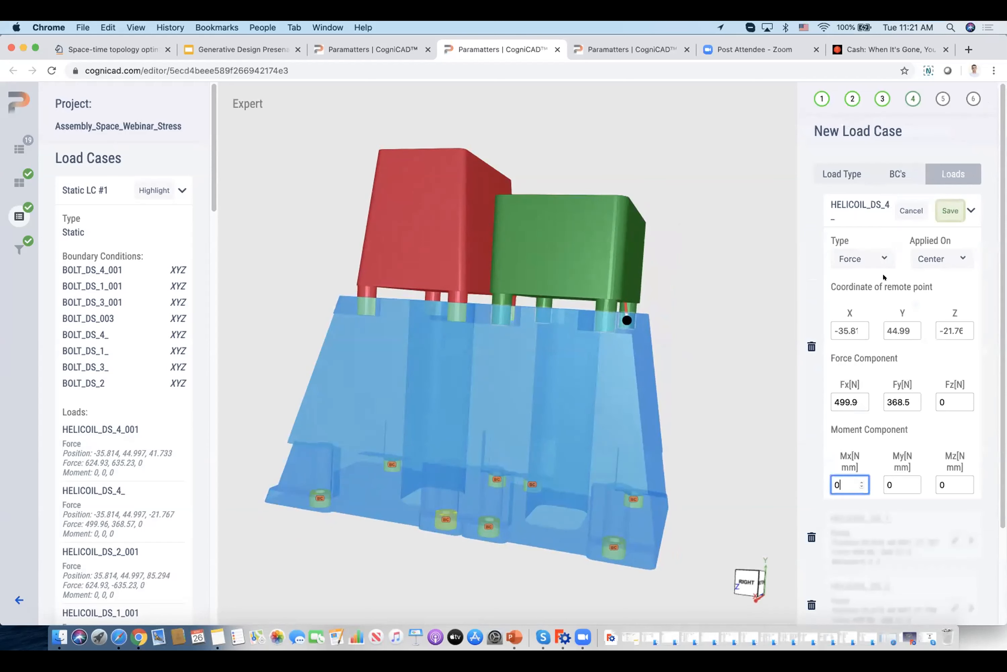
left_click(880, 259)
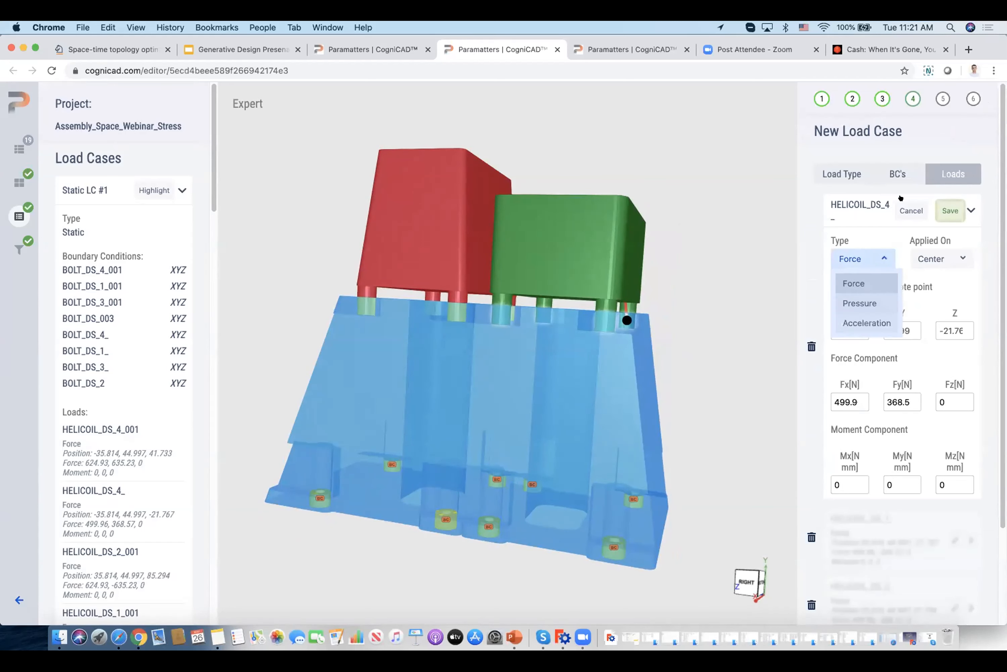
left_click(910, 210)
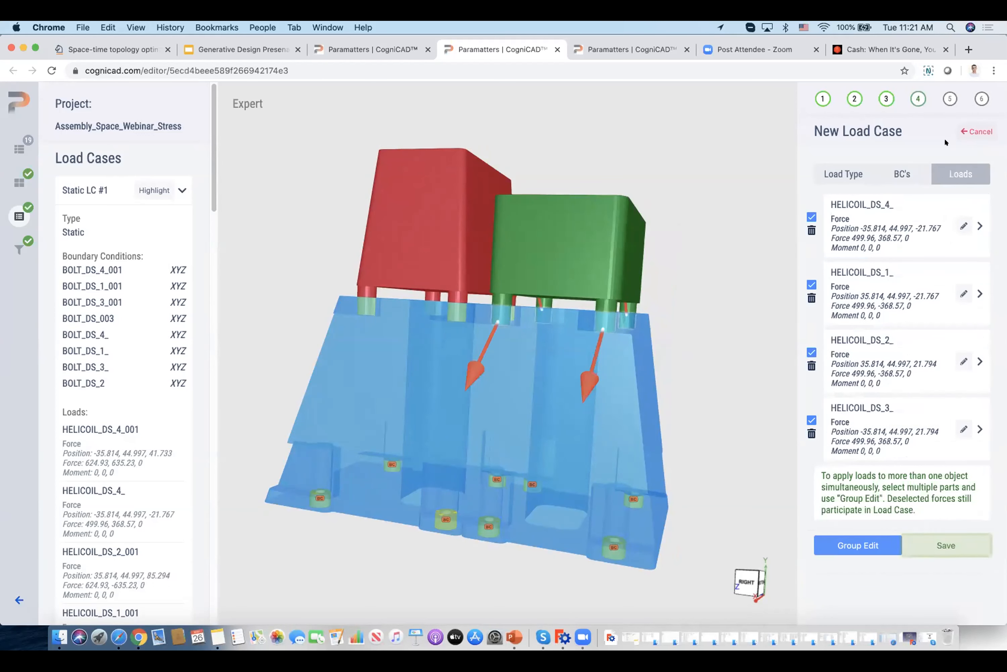
left_click(946, 545)
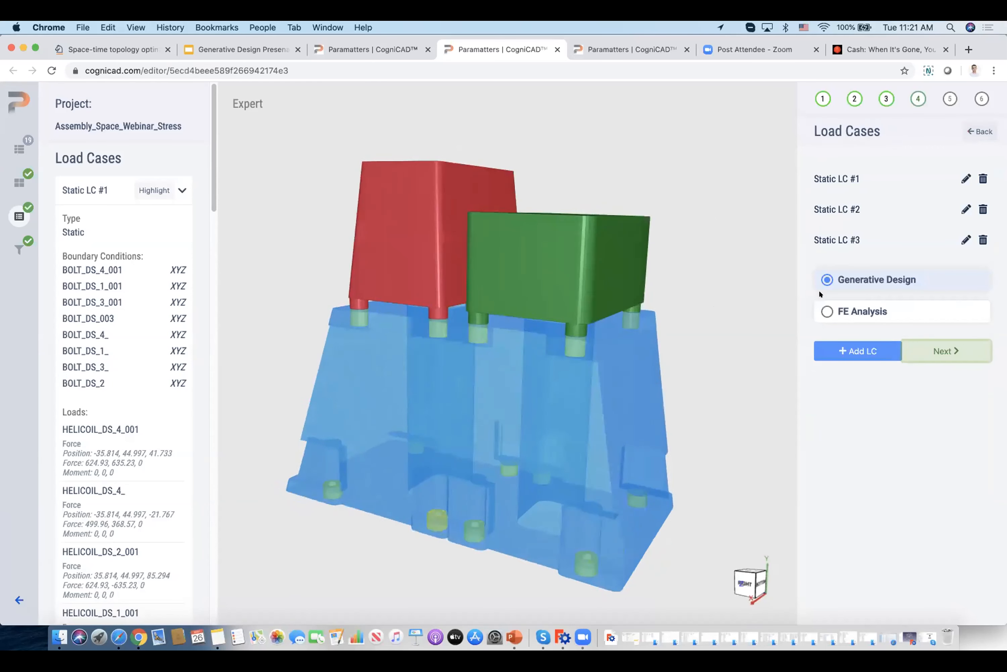
Proceed to the design goals with Generative Design as the analysis option.
left_click(935, 347)
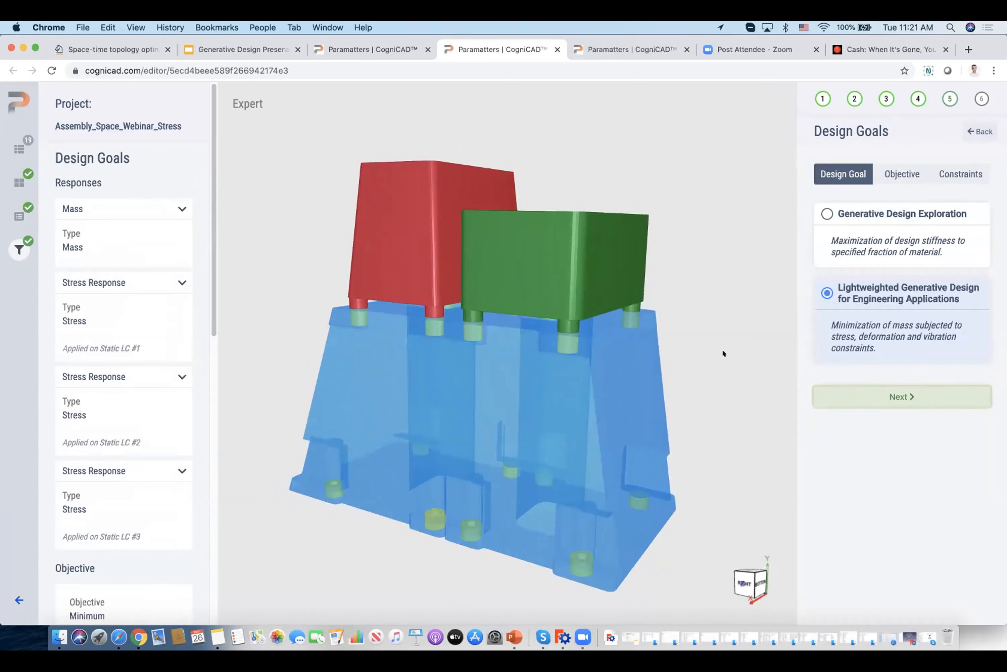
right_click_drag(724, 350, 723, 347)
left_click_drag(721, 341, 741, 339)
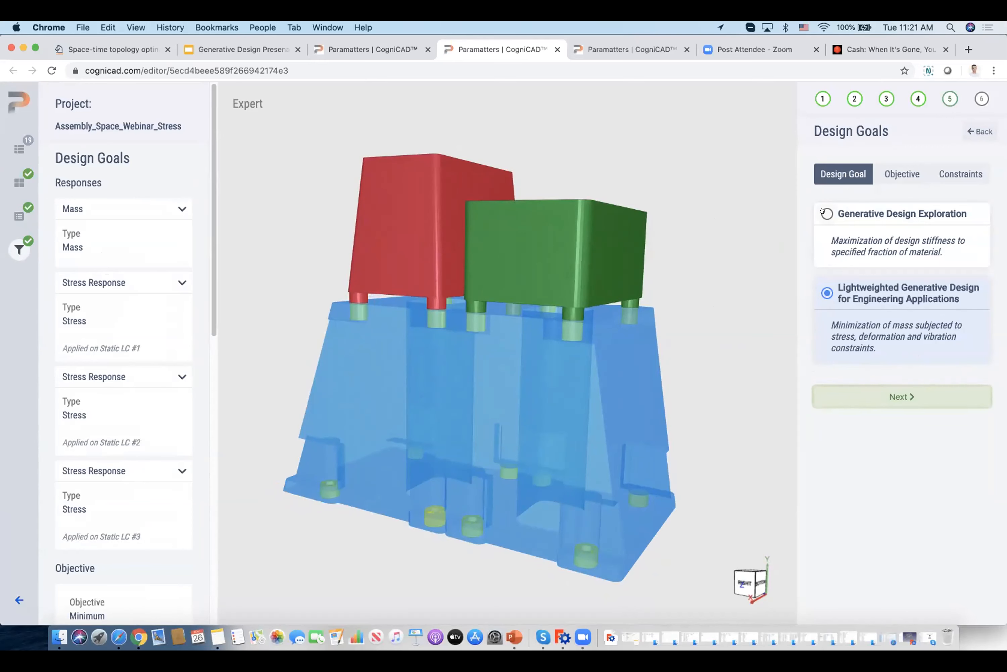
Switch the design goal to Generative Design Exploration and review the weighting factors of its compliance objective.
left_click(875, 234)
left_click(902, 174)
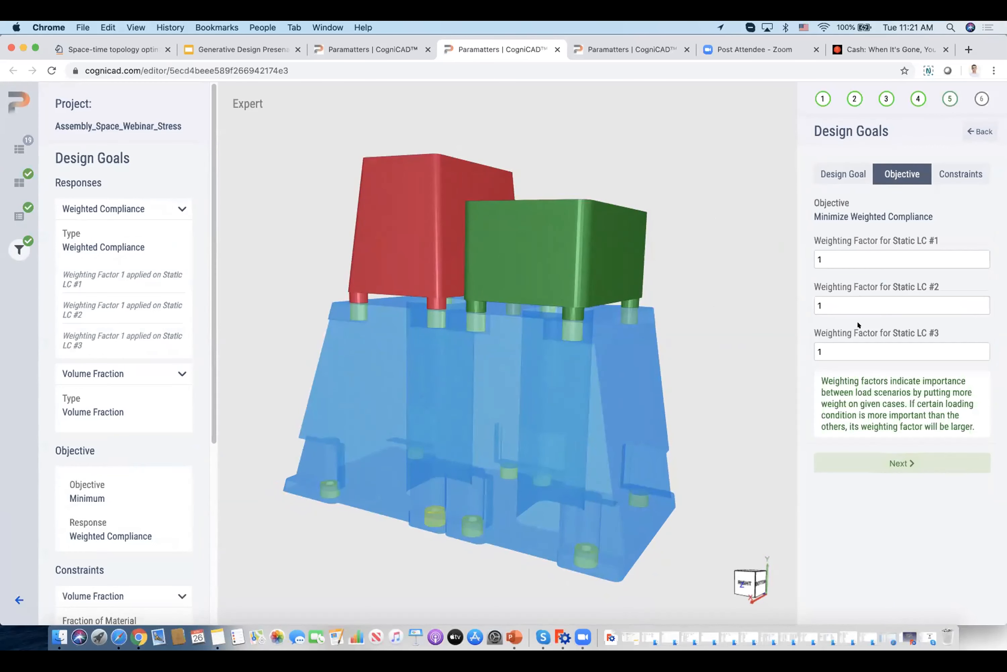
left_click(891, 461)
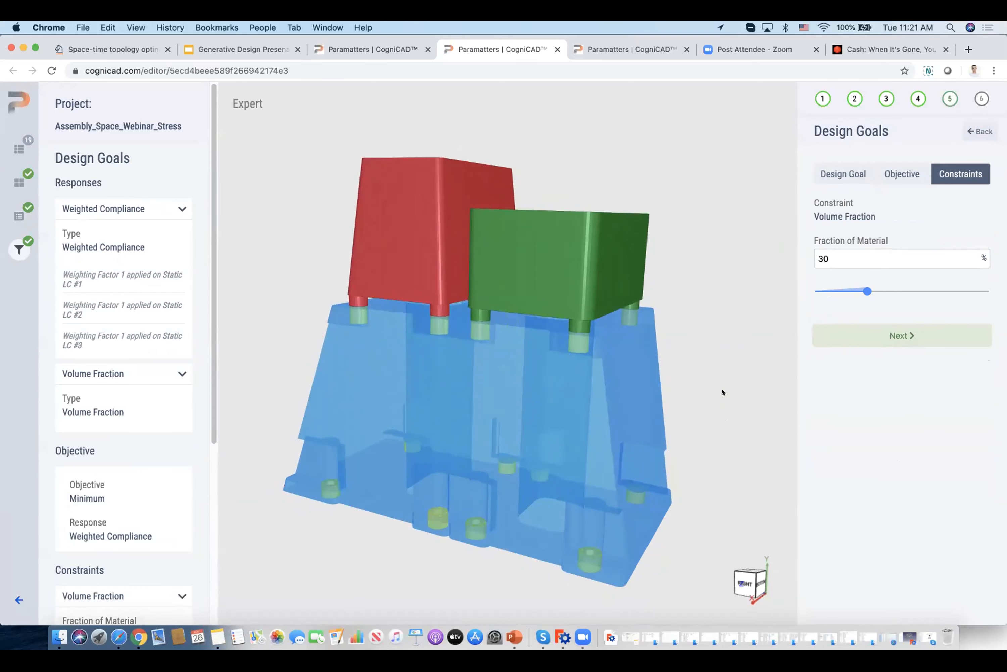
left_click(890, 173)
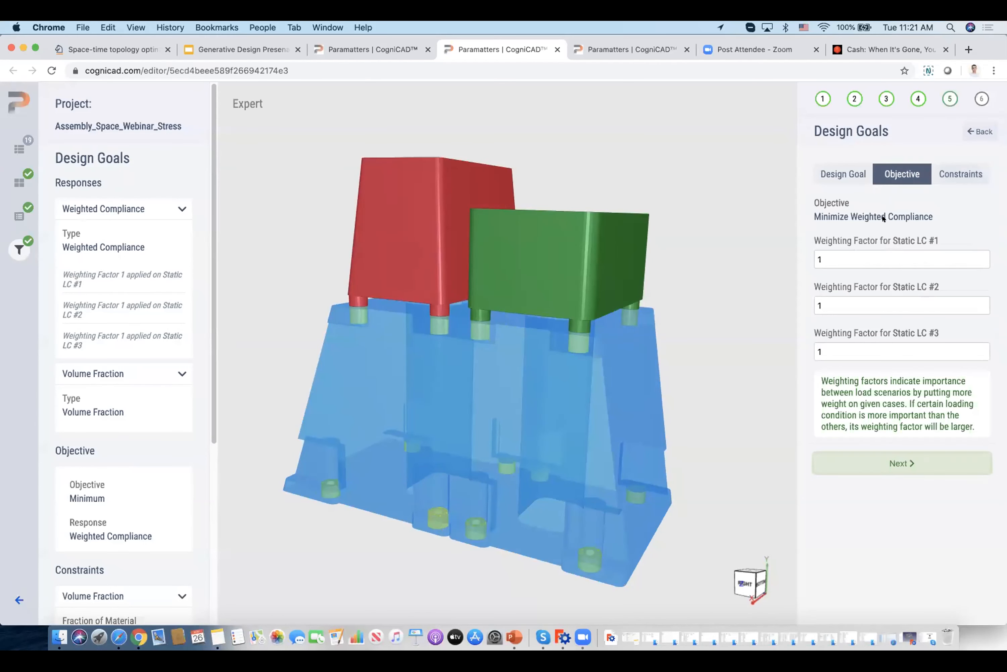
Lower the fraction of material in the volume fraction constraint to 25%.
left_click(948, 172)
left_click(817, 257)
left_click_drag(817, 256, 787, 251)
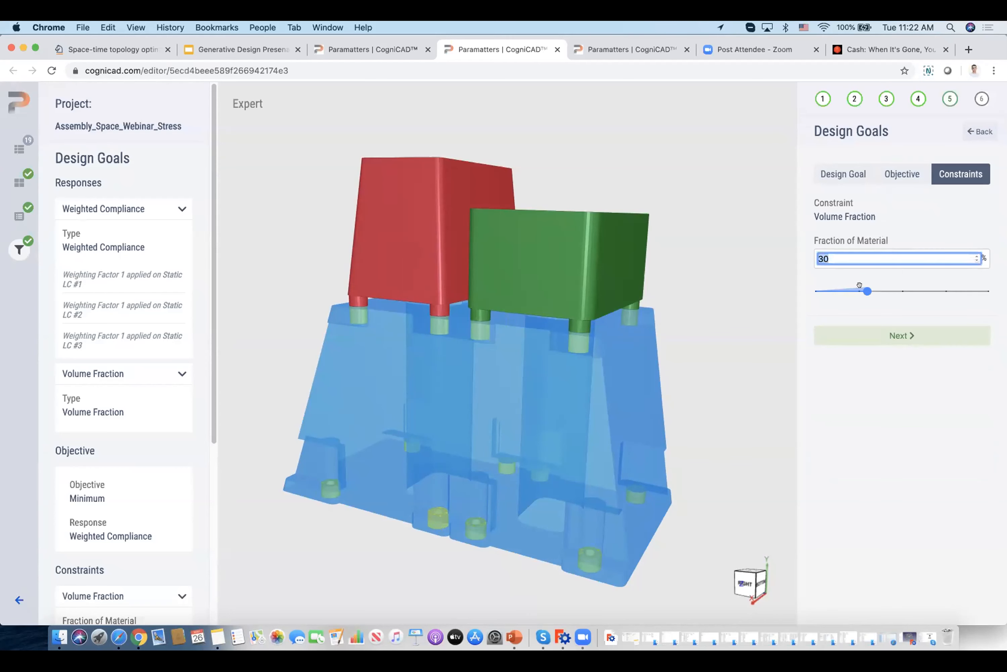
left_click_drag(860, 285, 836, 304)
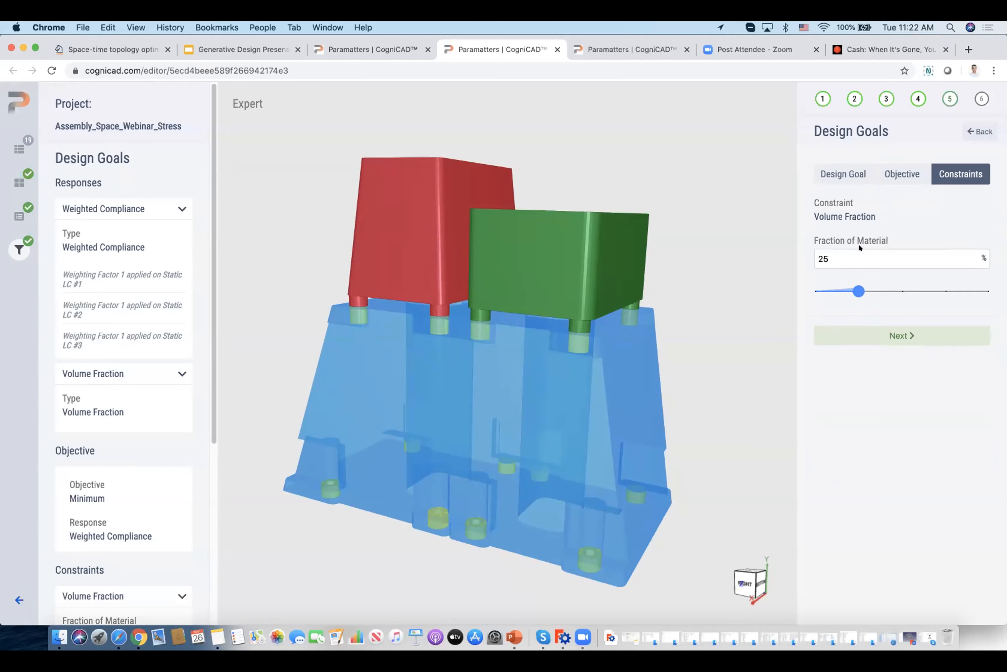
left_click_drag(852, 286, 843, 286)
Set the design goal to Lightweighted Generative Design for Engineering Applications and accept the Minimize Mass objective.
left_click(836, 174)
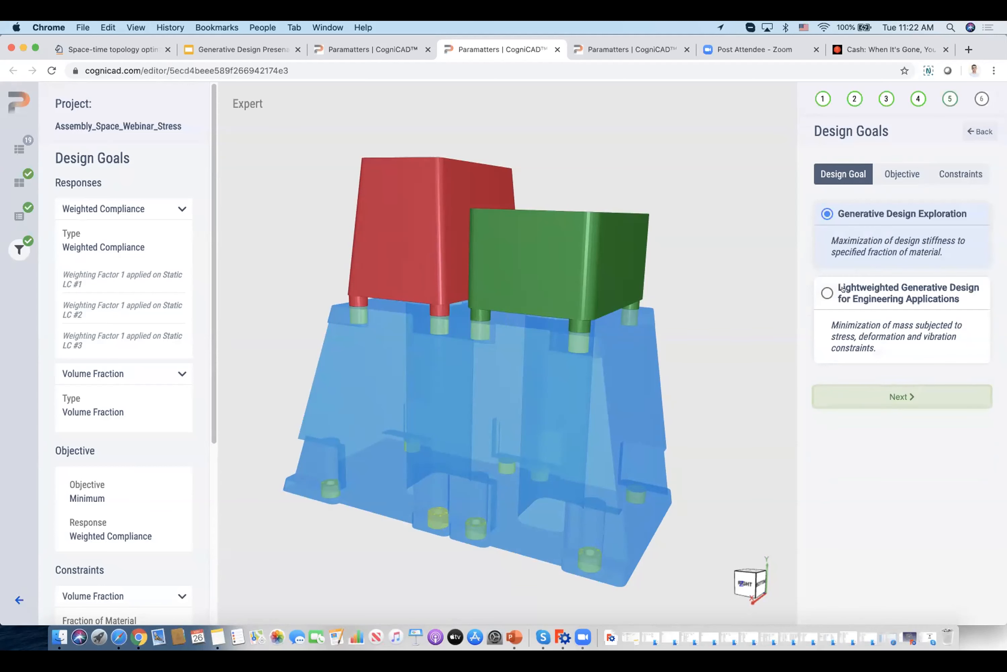
left_click(833, 294)
left_click(897, 401)
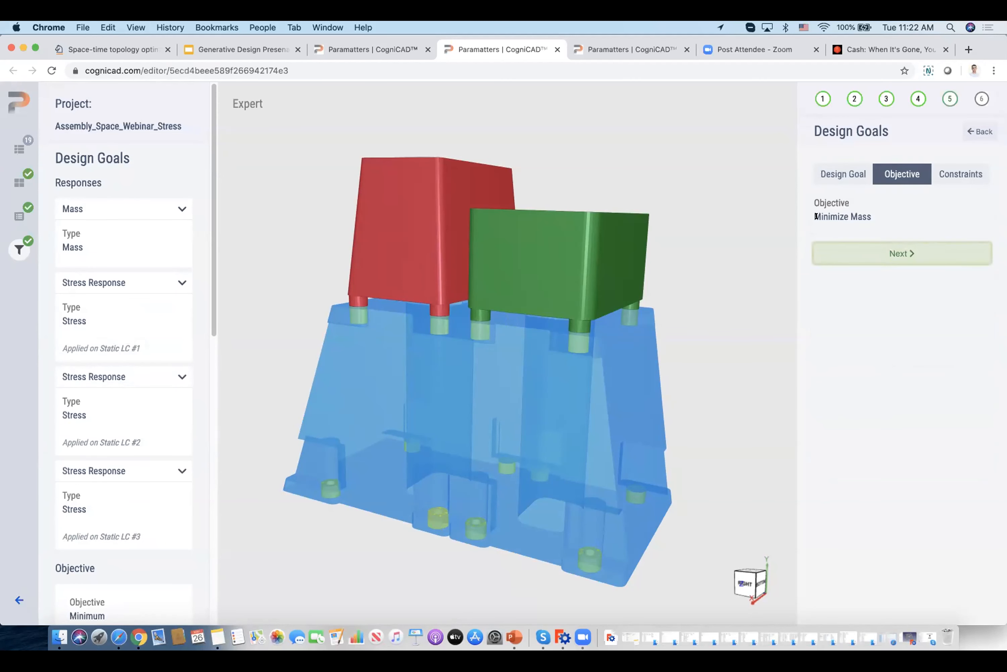
left_click(882, 248)
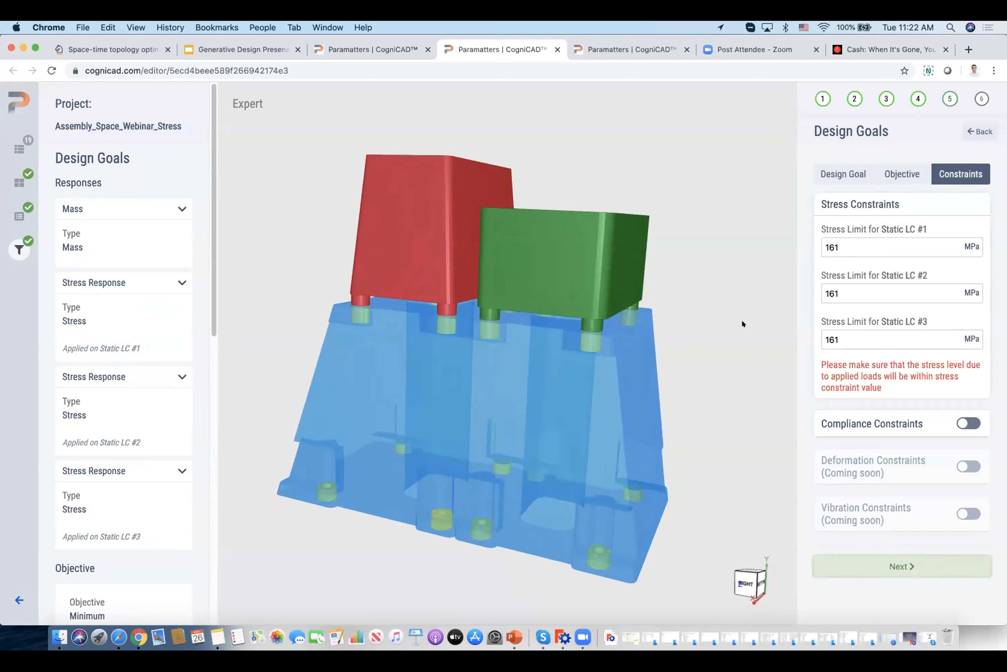
Check the yield stress of the Aluminum AlSi10Mg material.
left_click_drag(741, 291, 723, 288)
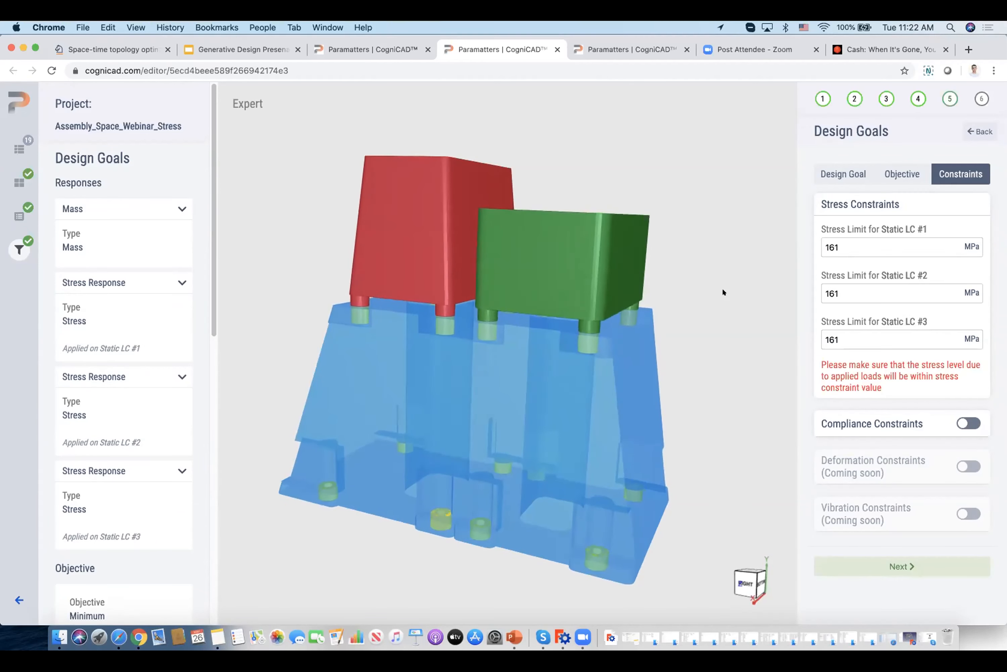
left_click(19, 182)
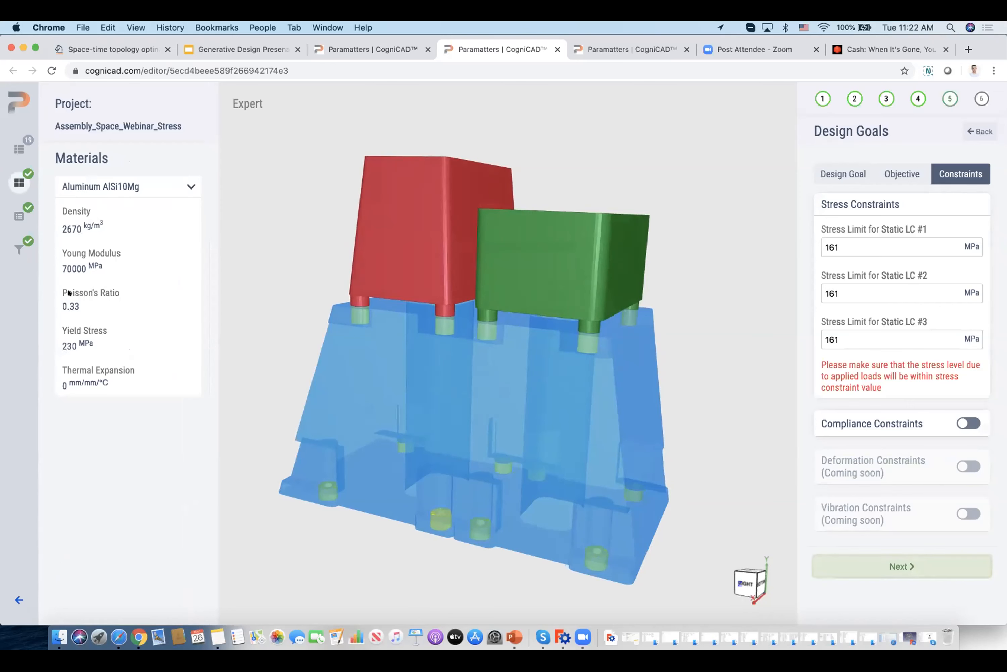
left_click_drag(61, 345, 79, 342)
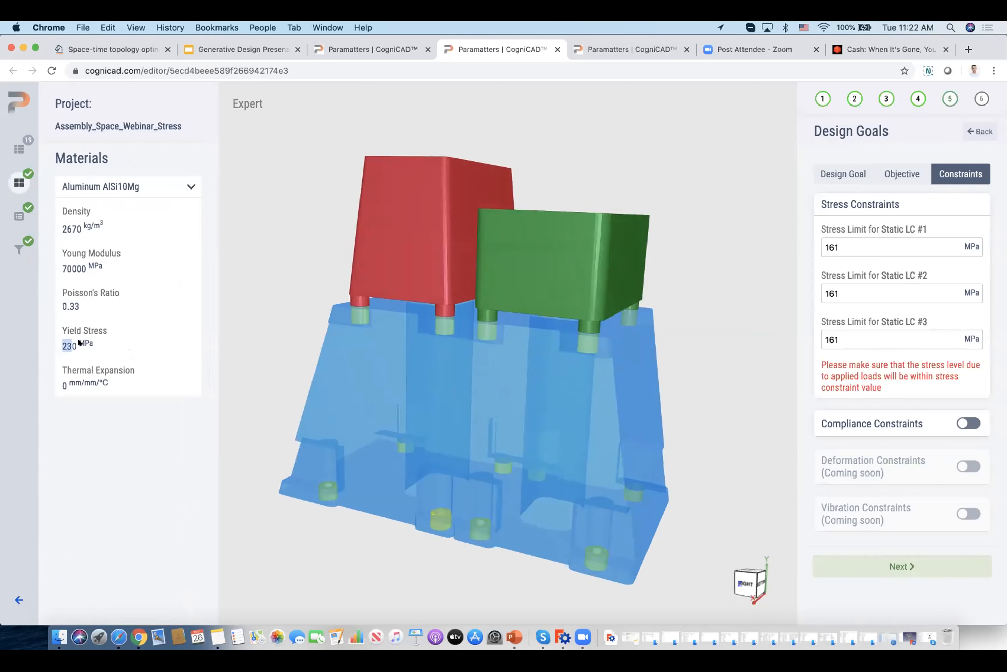
left_click(108, 347)
Set the stress limits for Static LC #1, #2 and #3 to 80 MPa each.
double_click(837, 246)
type("80")
double_click(839, 292)
type("8")
double_click(846, 334)
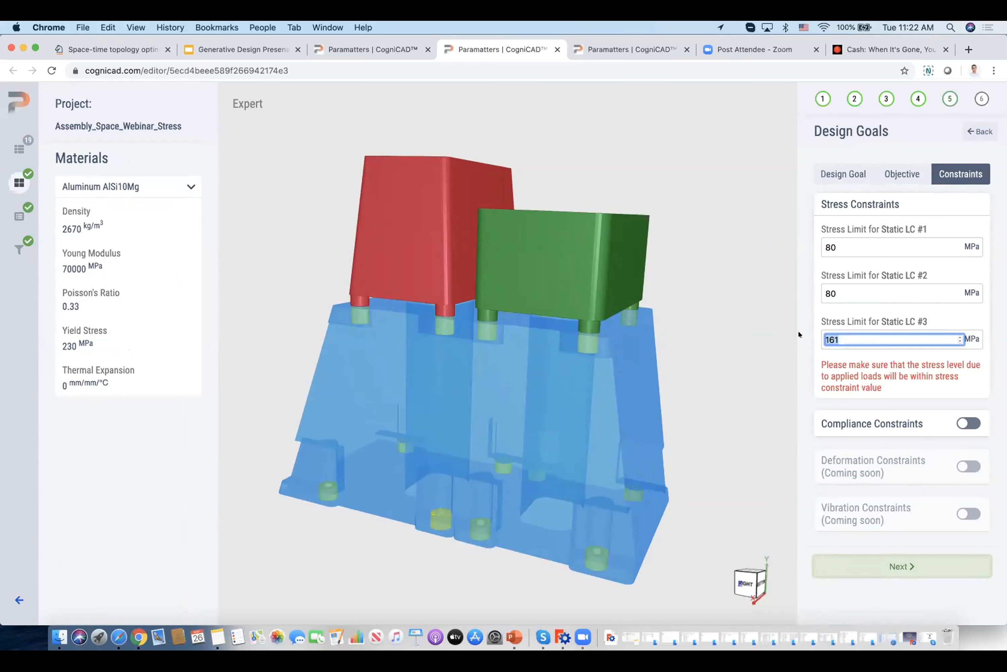
type("80")
left_click(790, 366)
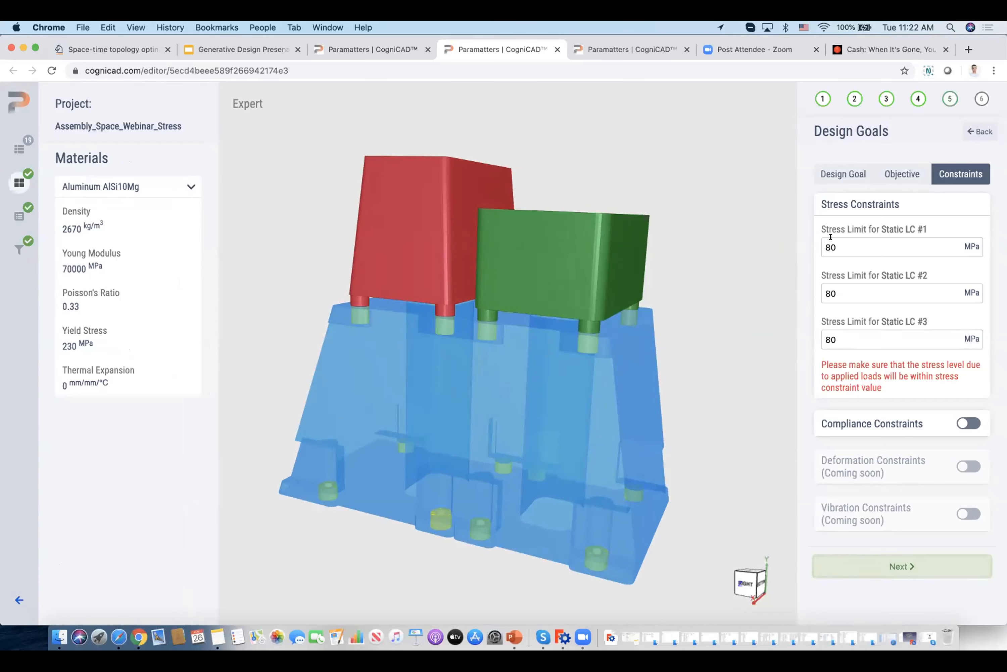
Try out the compliance constraints, switch them back off, and continue to the design setup and manufacturing stage.
left_click(957, 421)
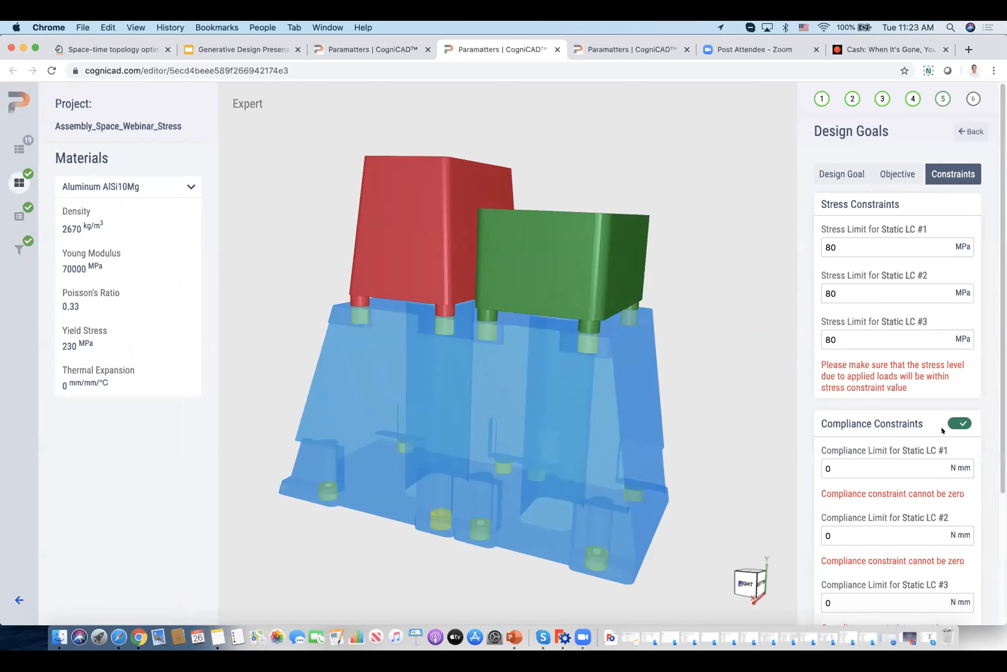
left_click(955, 422)
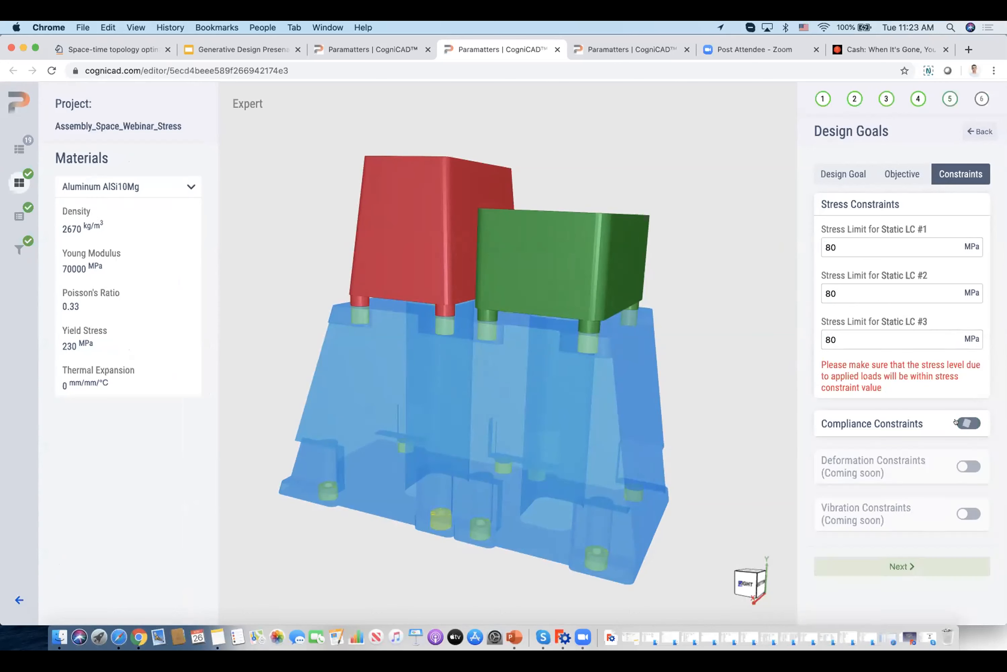
left_click(900, 566)
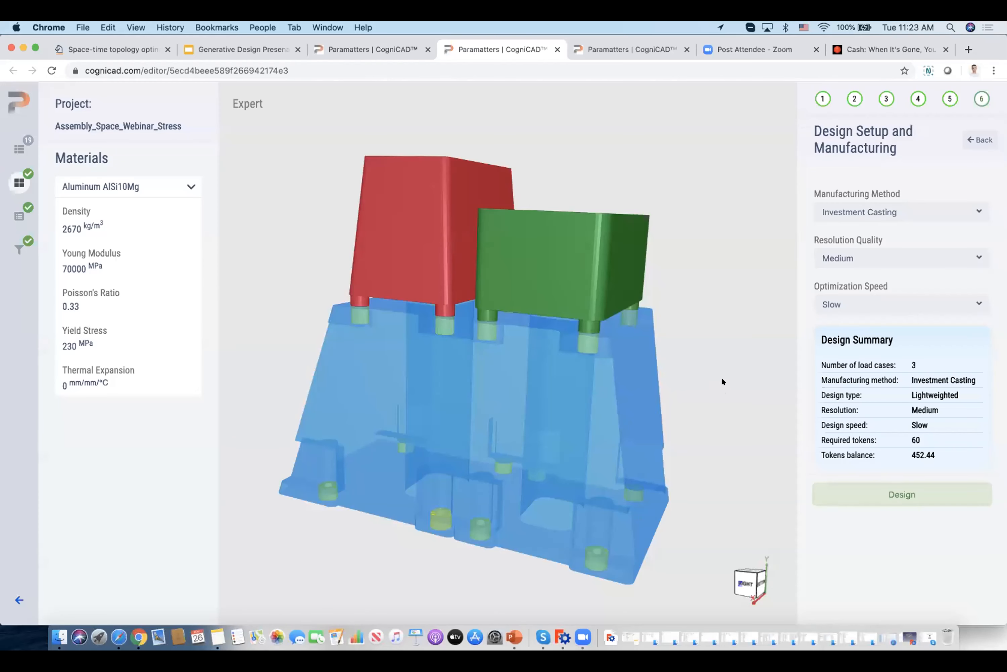
Keep Investment Casting, Medium resolution quality and Slow optimization speed for the setup, and start the design.
left_click(870, 215)
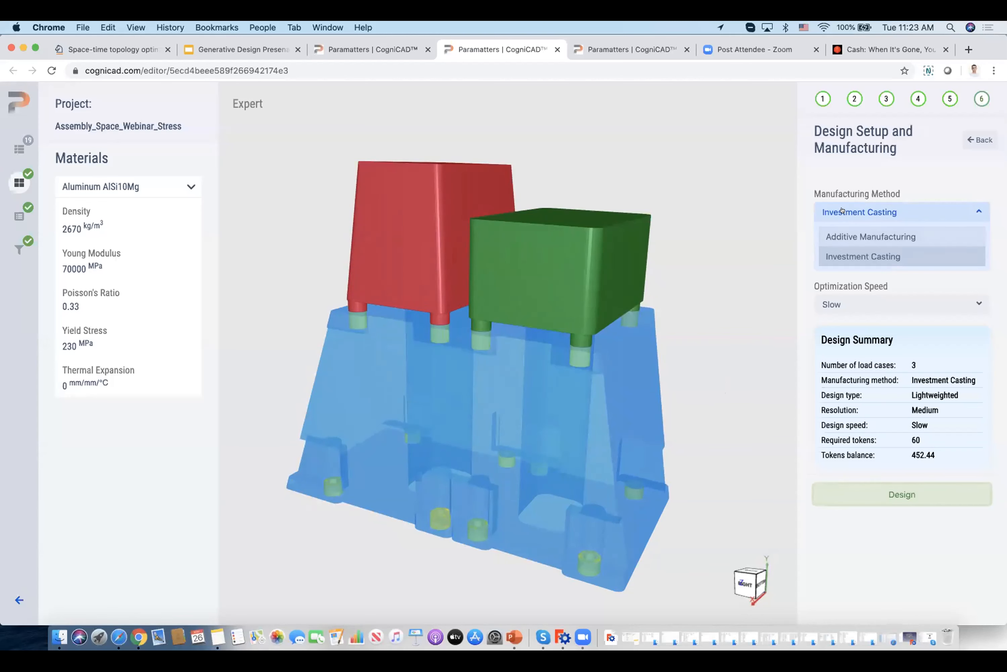
left_click(841, 210)
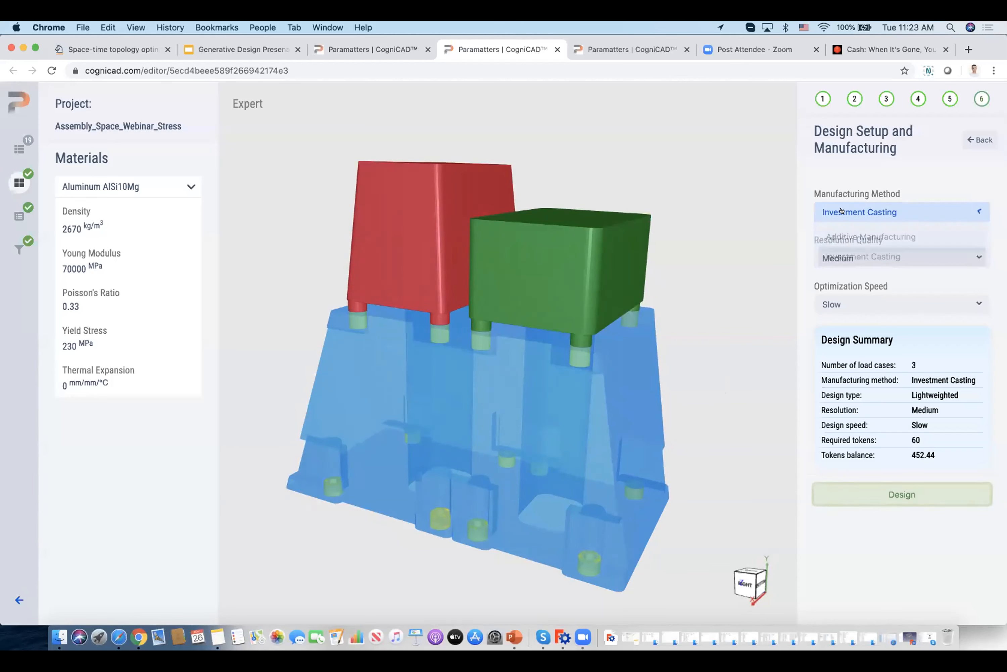
left_click(973, 256)
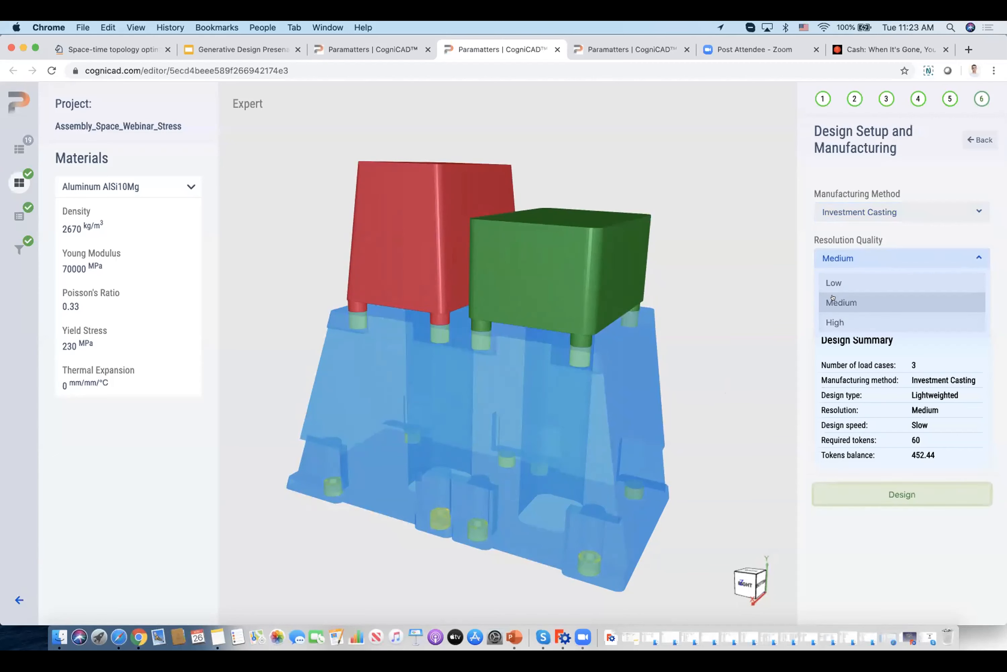
left_click(821, 303)
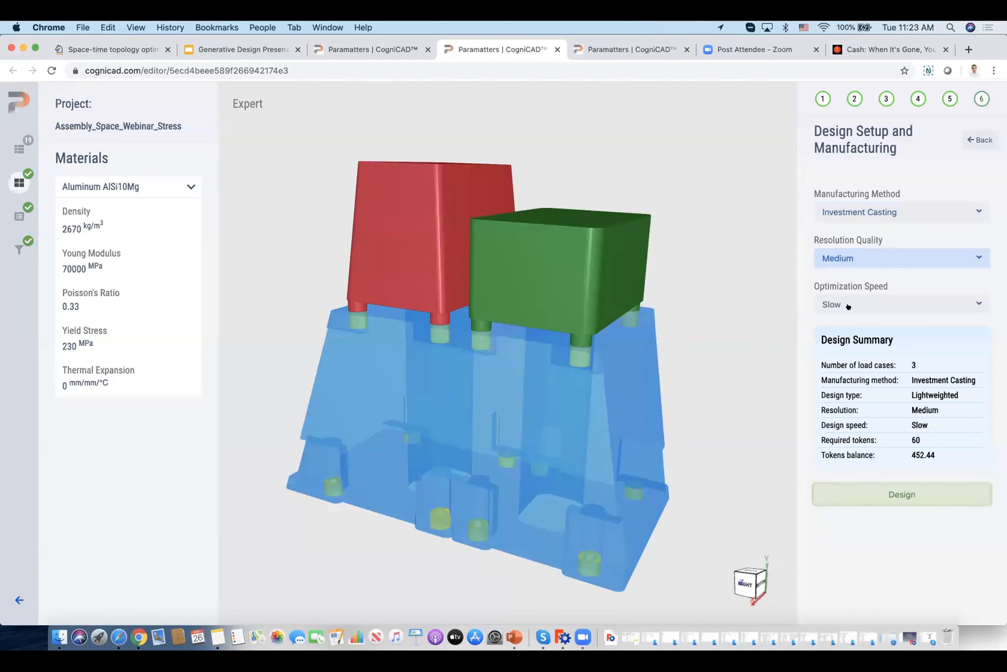
left_click(973, 299)
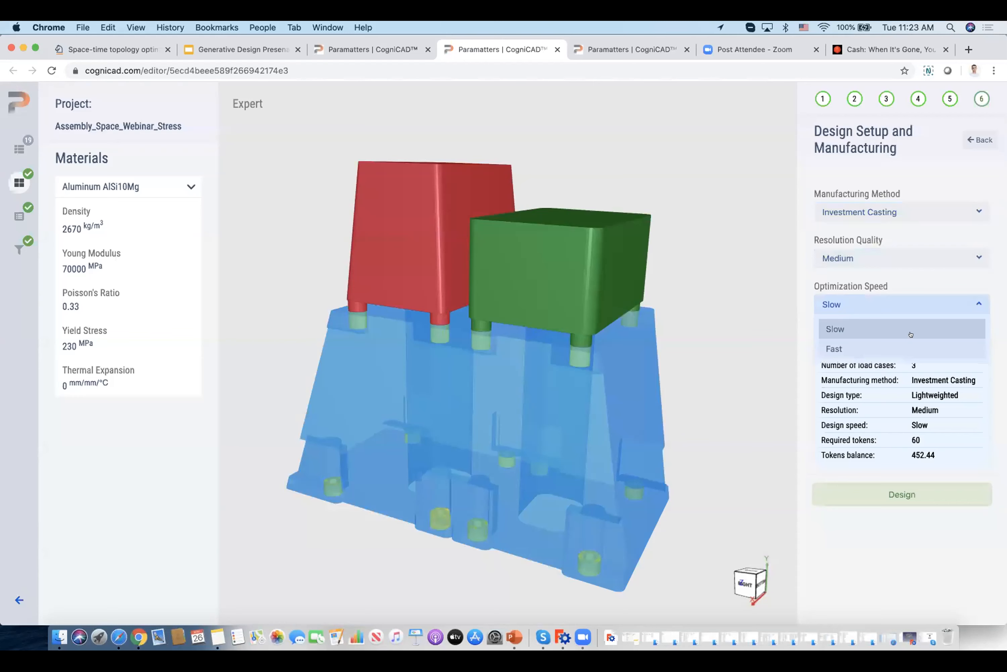
left_click(842, 330)
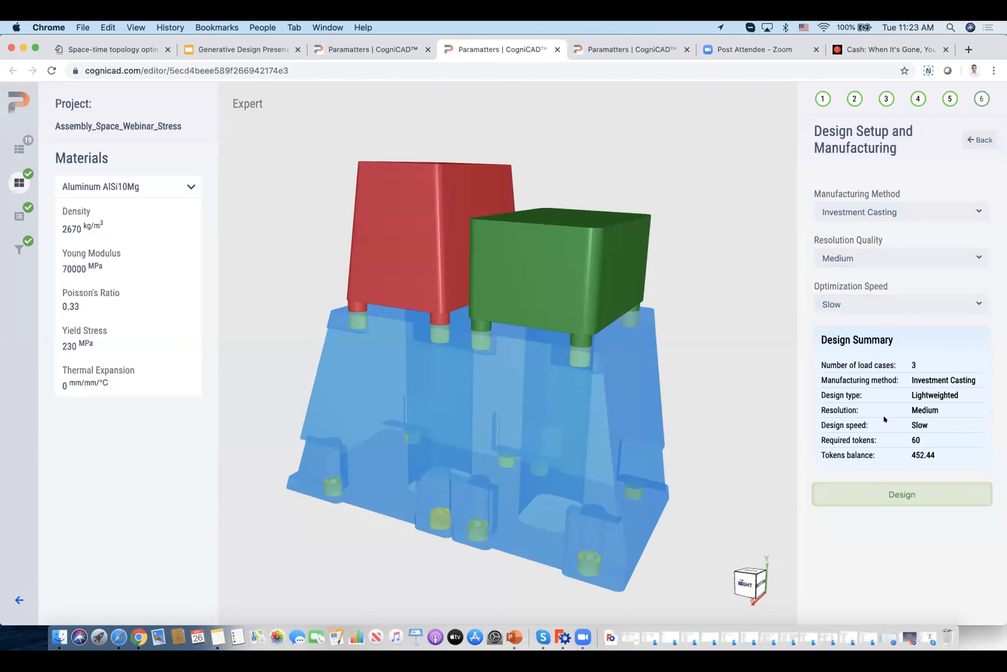
left_click(887, 495)
Switch to the completed Assembly_Space_Webinar_Stress result and review its structure, optimization objective and stress constraints.
left_click(648, 51)
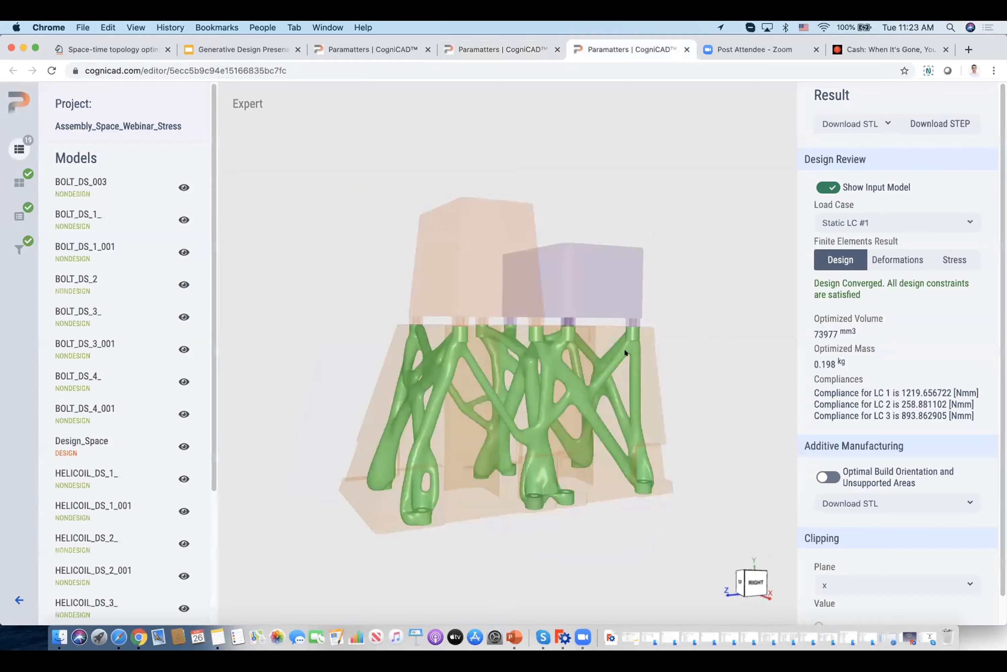
left_click_drag(617, 371, 609, 389)
scroll(609, 388, "up", 3)
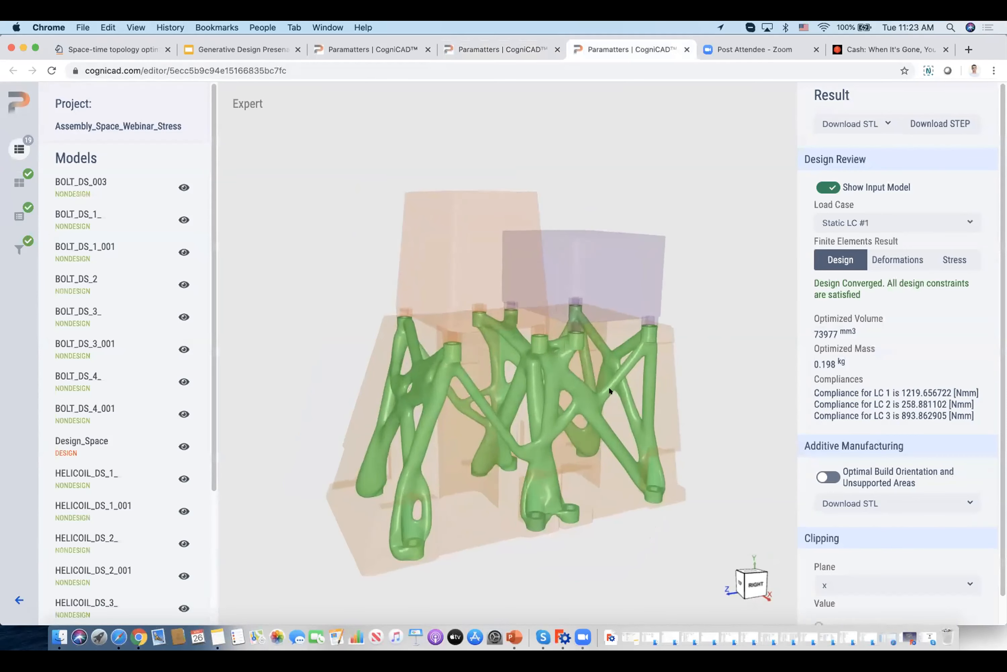
right_click_drag(610, 388, 610, 359)
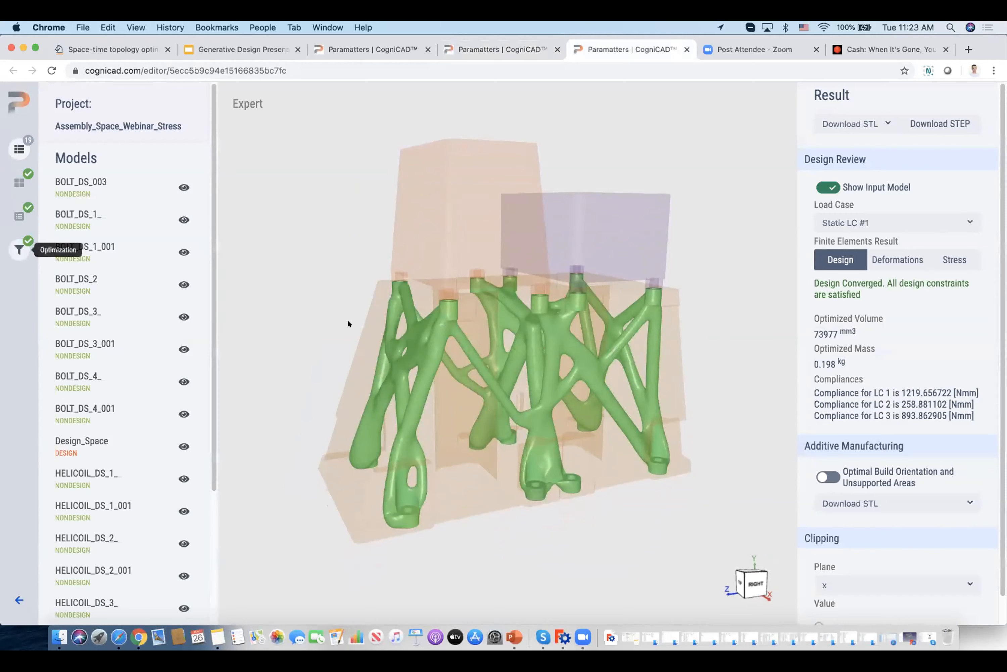
left_click_drag(432, 309, 446, 332)
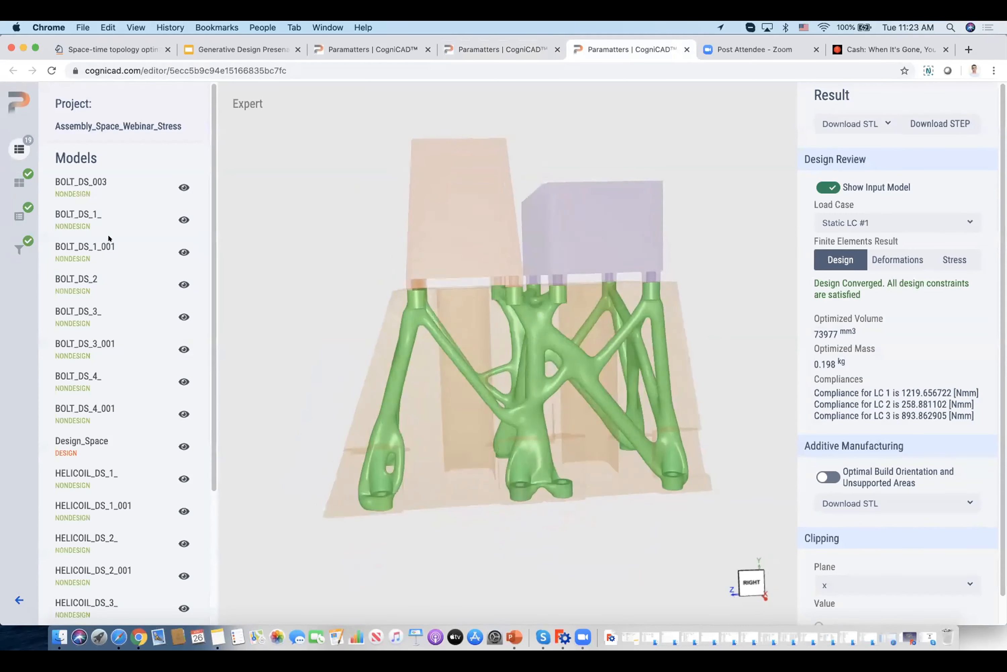
left_click(19, 250)
left_click_drag(214, 294, 214, 471)
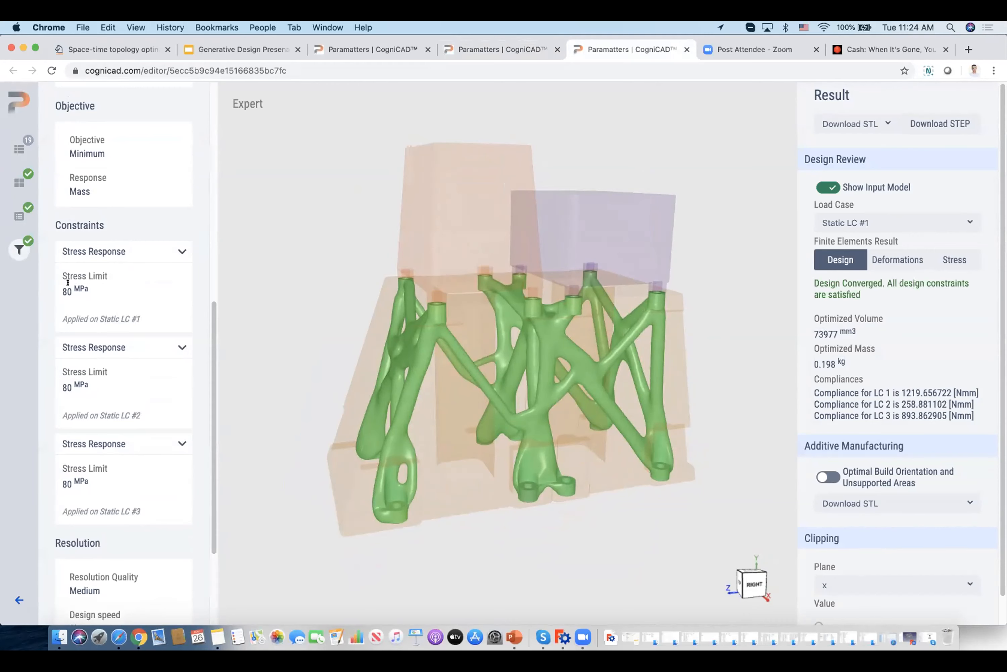
Hide the input model and examine the joints and struts of the optimized structure up close.
scroll(512, 359, "up", 5)
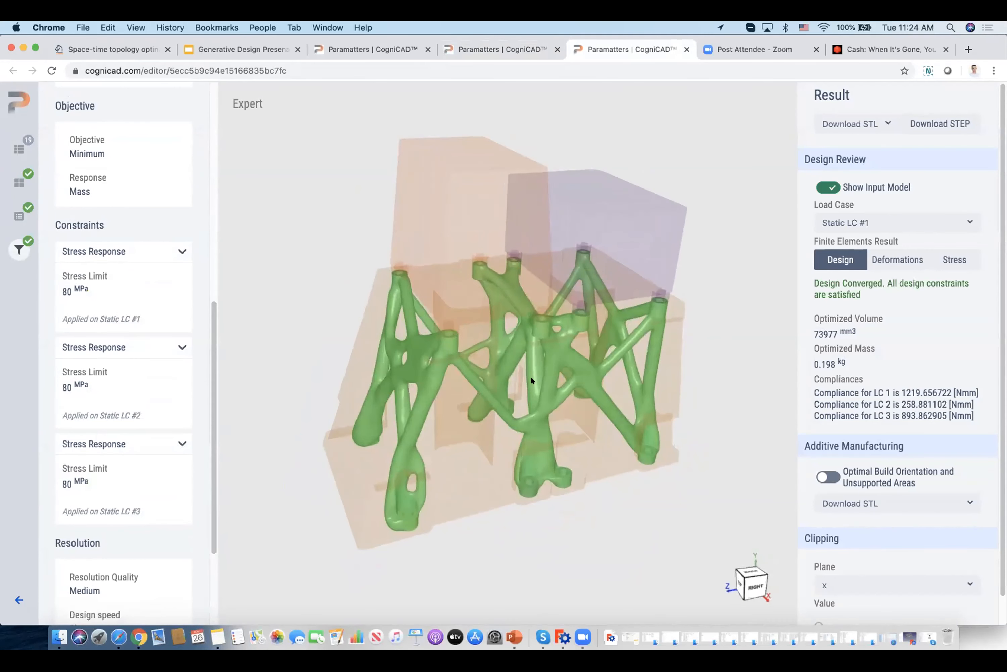
scroll(537, 381, "up", 2)
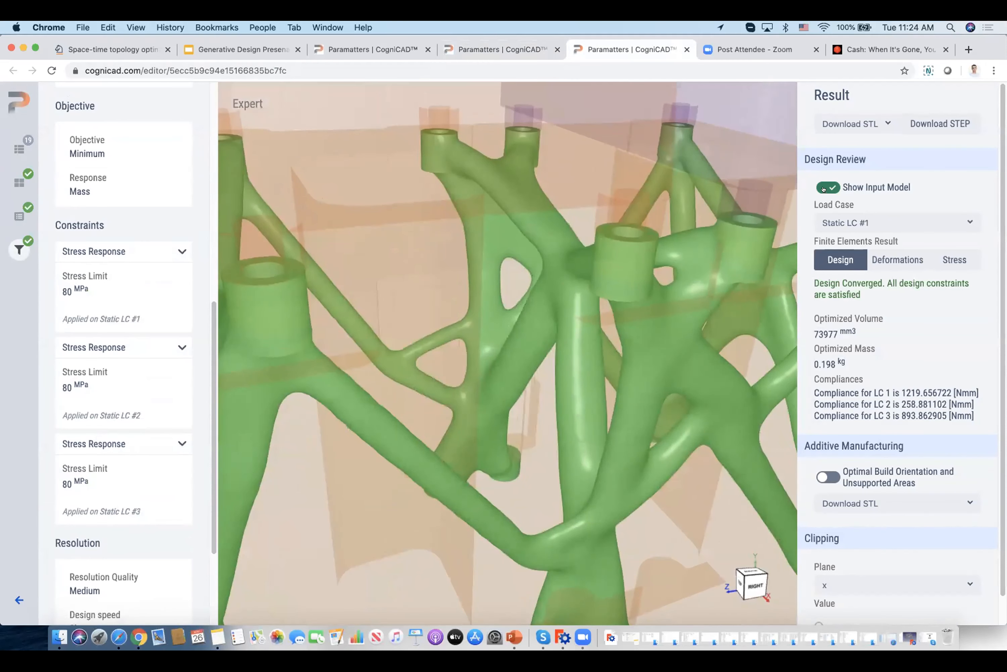
left_click(828, 187)
scroll(559, 280, "down", 5)
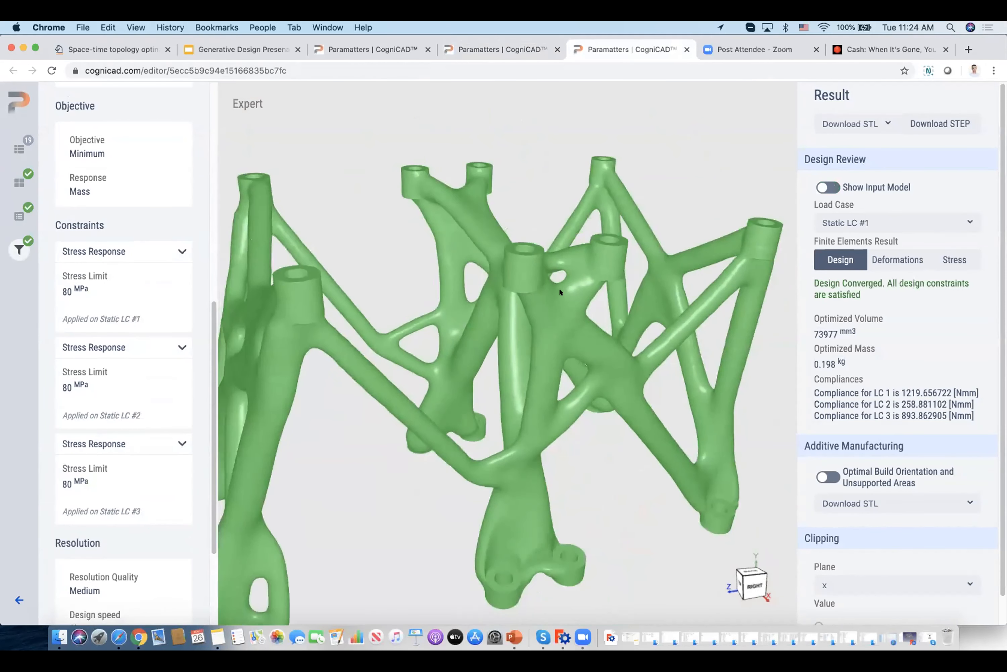
scroll(611, 283, "up", 7)
left_click_drag(606, 288, 483, 396)
scroll(484, 395, "up", 10)
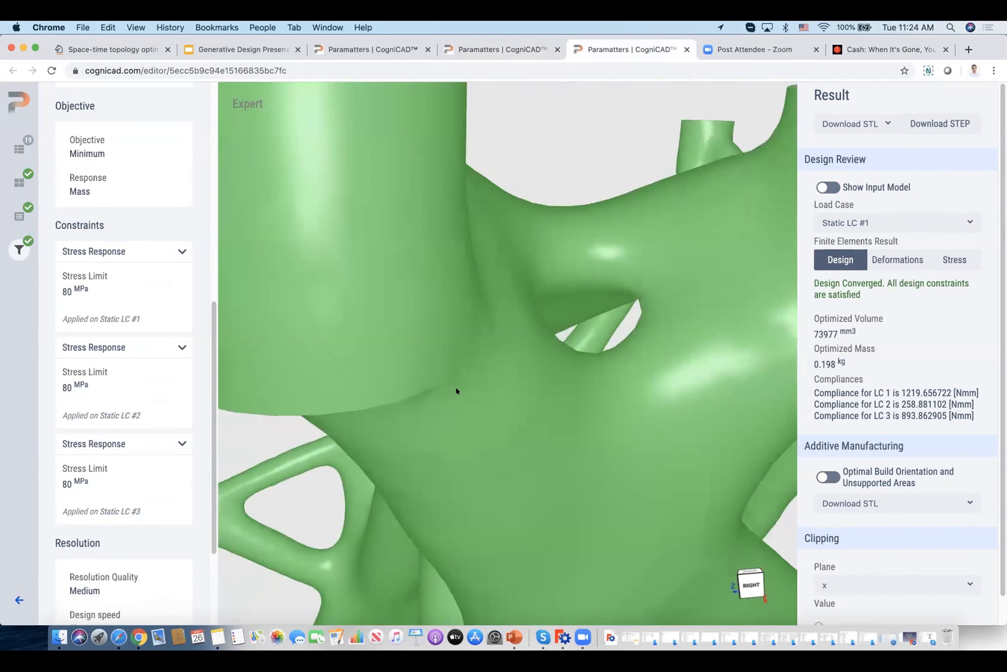
scroll(494, 397, "down", 6)
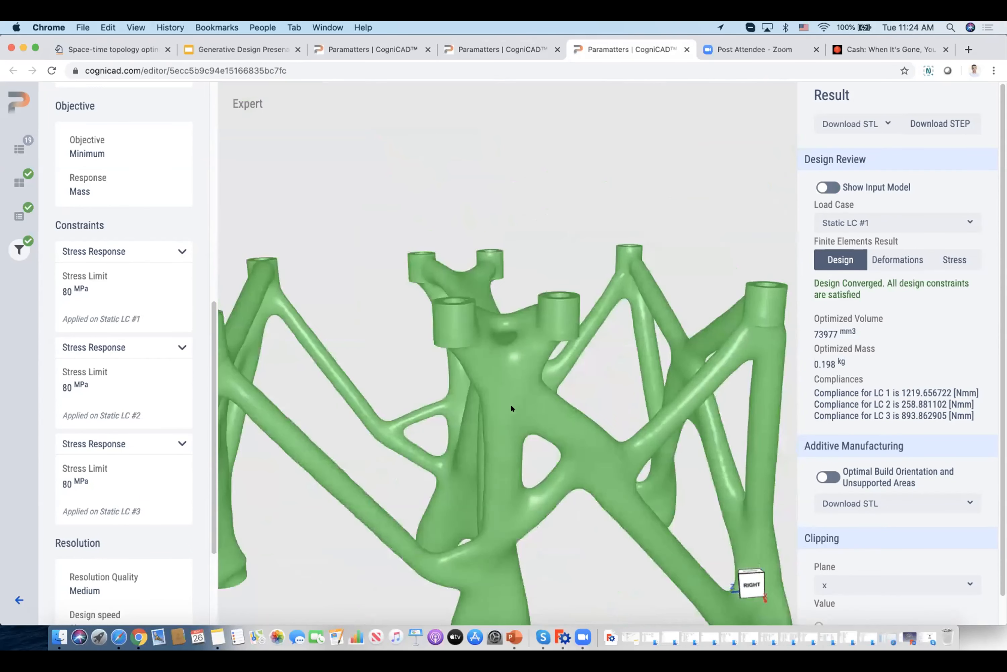
left_click_drag(509, 398, 675, 349)
scroll(646, 354, "up", 5)
scroll(647, 354, "down", 5)
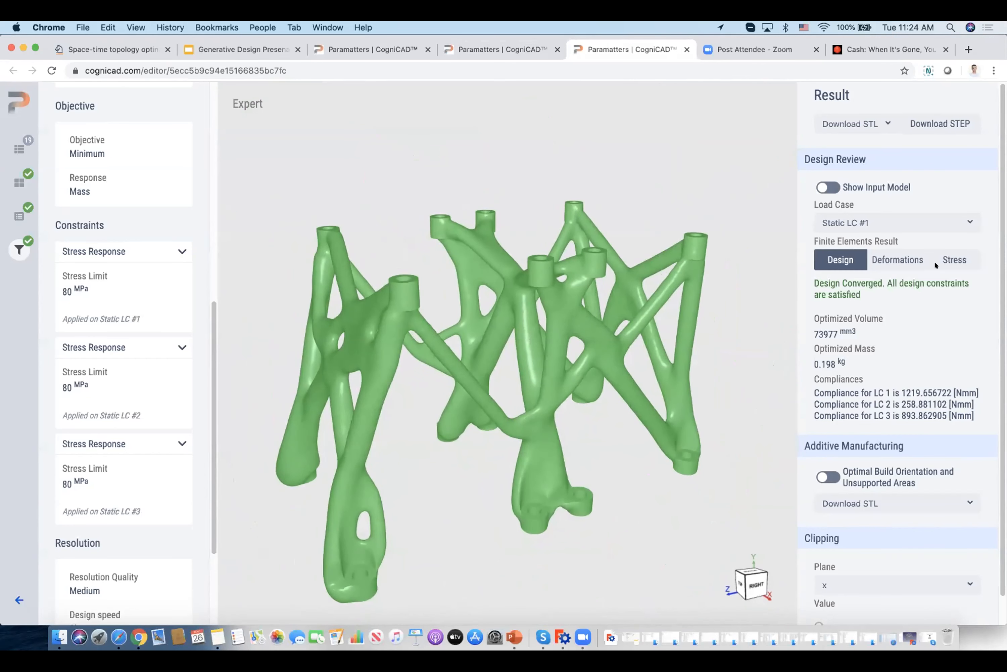
Display the stress results for Static LC #1 and highlight that load case's forces on the structure.
left_click(948, 258)
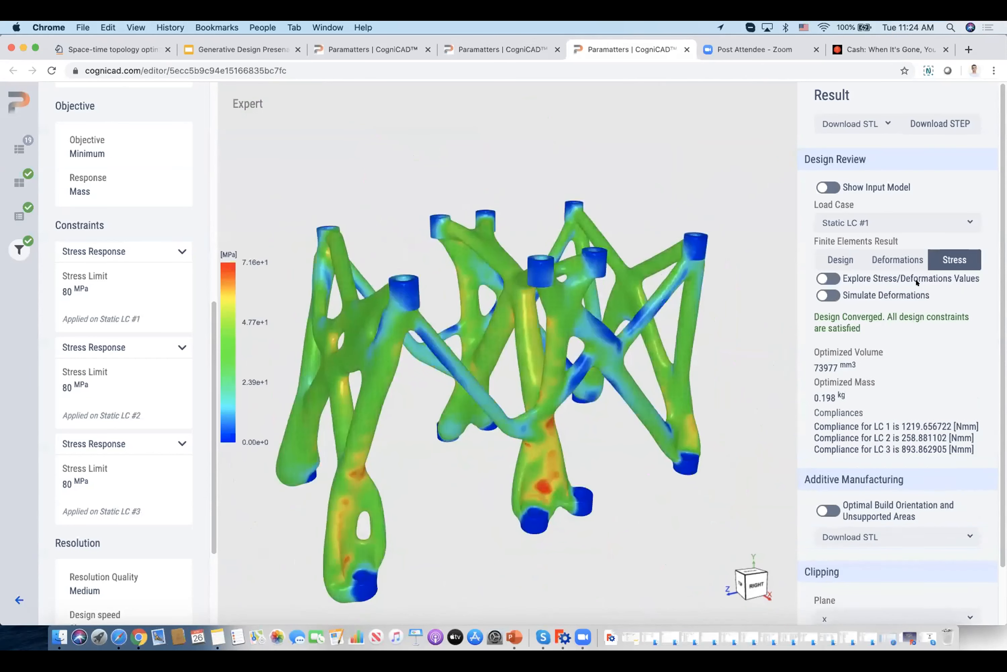
left_click_drag(615, 367, 377, 349)
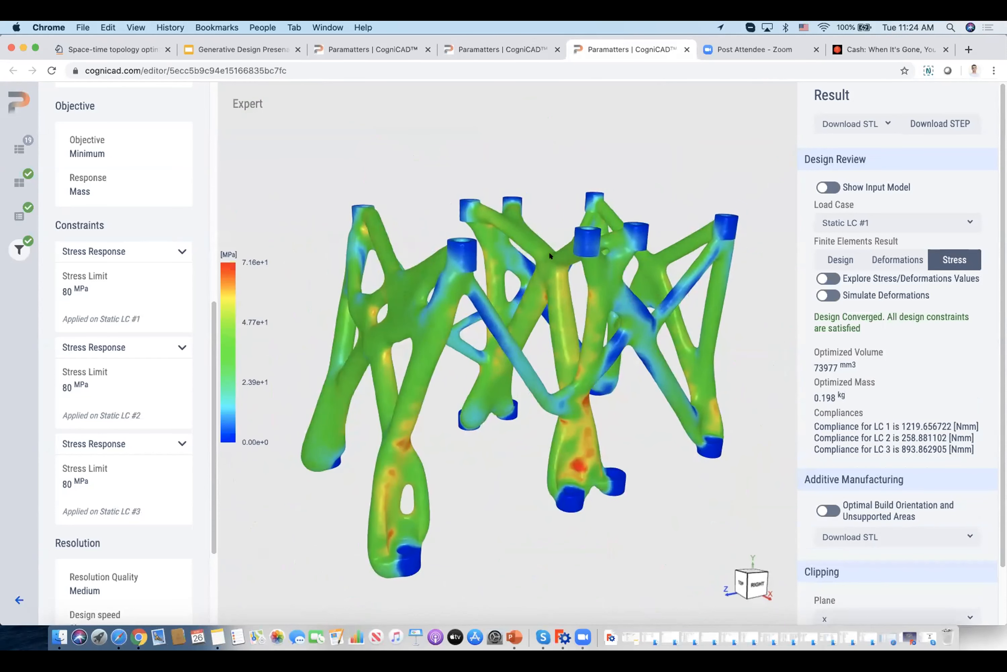
left_click(19, 215)
scroll(155, 331, "up", 10)
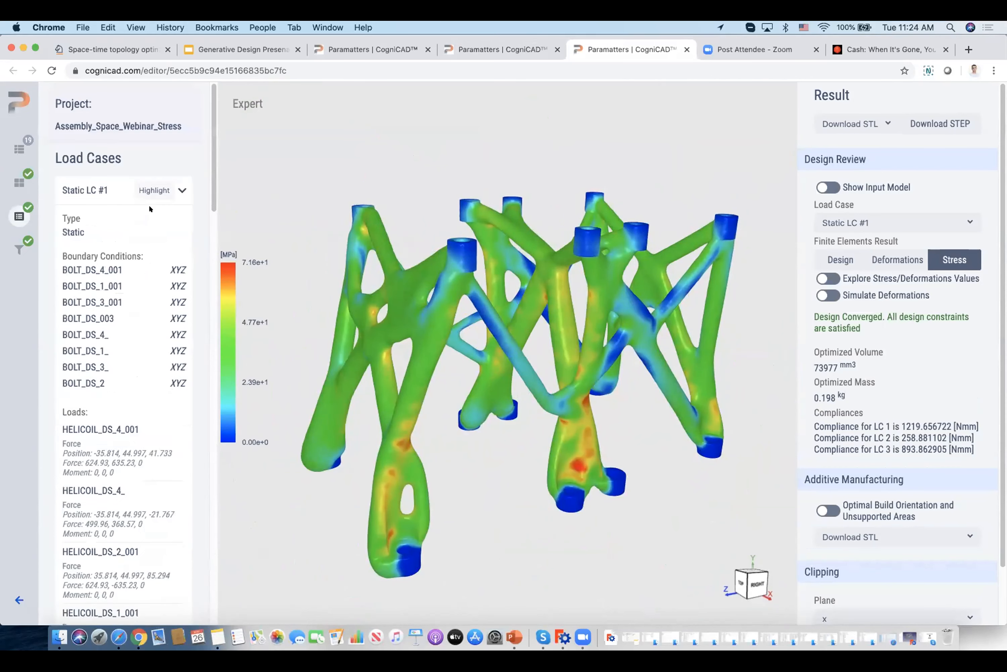
left_click(154, 189)
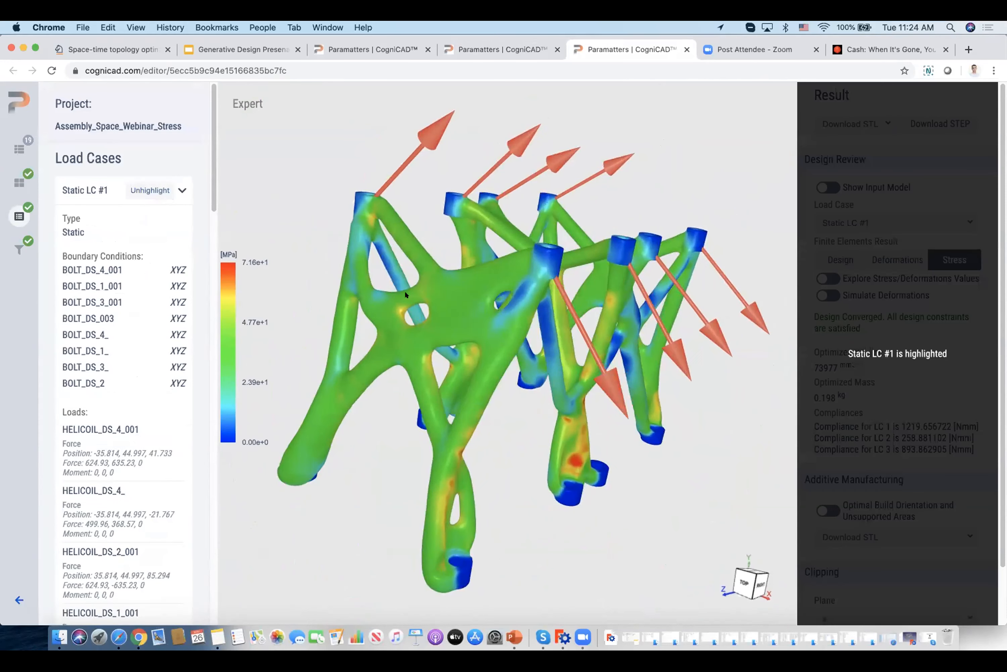
Remove the Static LC #1 highlight and simulate the deformations on the stress plot.
left_click(141, 189)
left_click(814, 295)
left_click(147, 190)
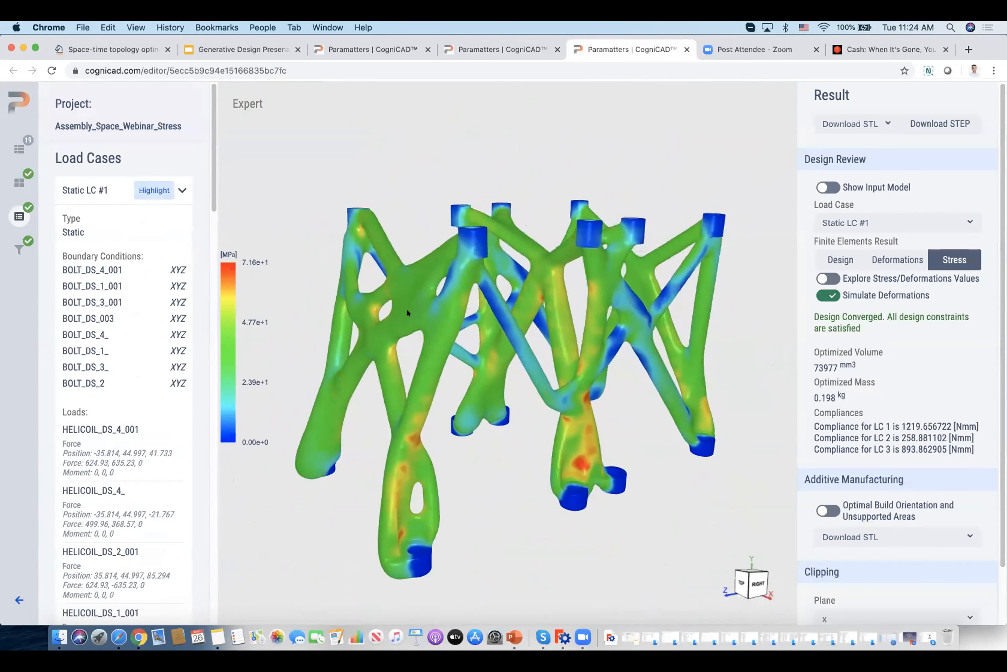
left_click_drag(406, 308, 438, 299)
Examine the stress distribution and simulated deformations for Static LC #2 and Static LC #3.
left_click(867, 222)
left_click(845, 266)
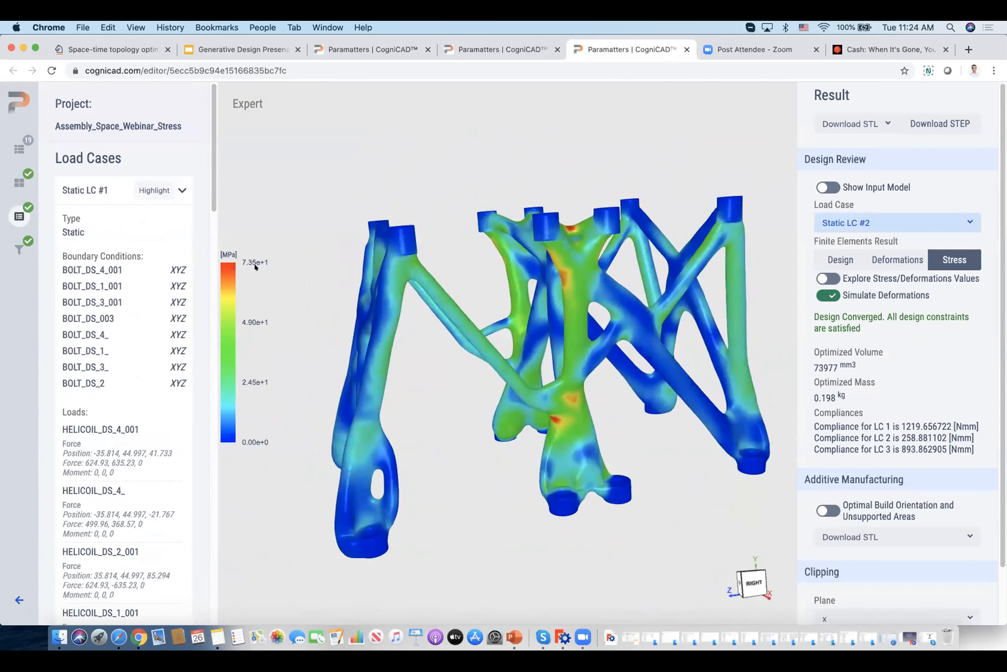
left_click(852, 223)
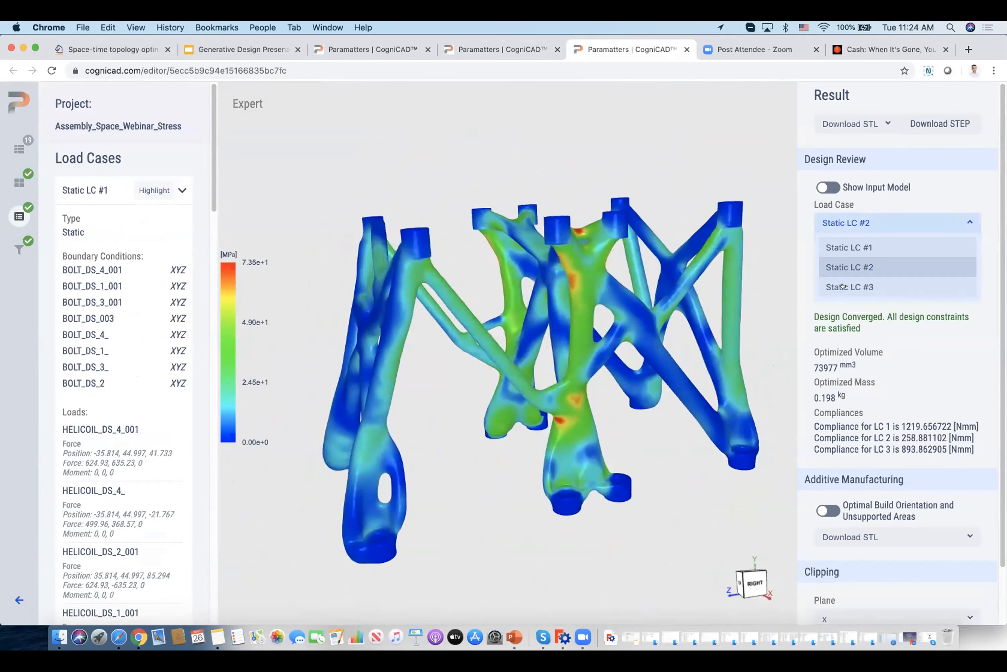
left_click_drag(437, 313, 510, 352)
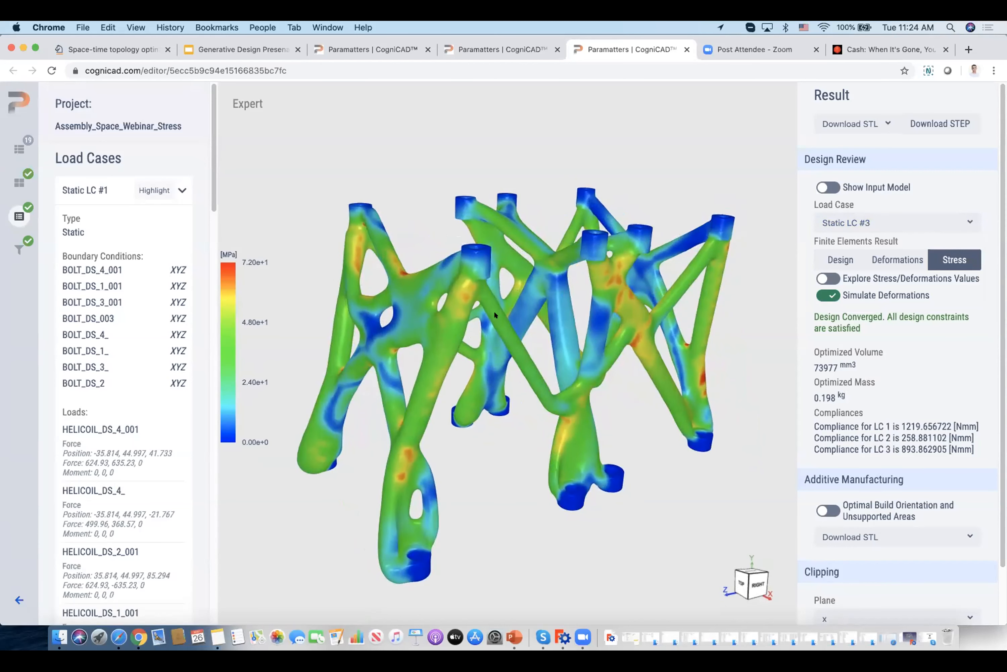
left_click_drag(484, 306, 463, 302)
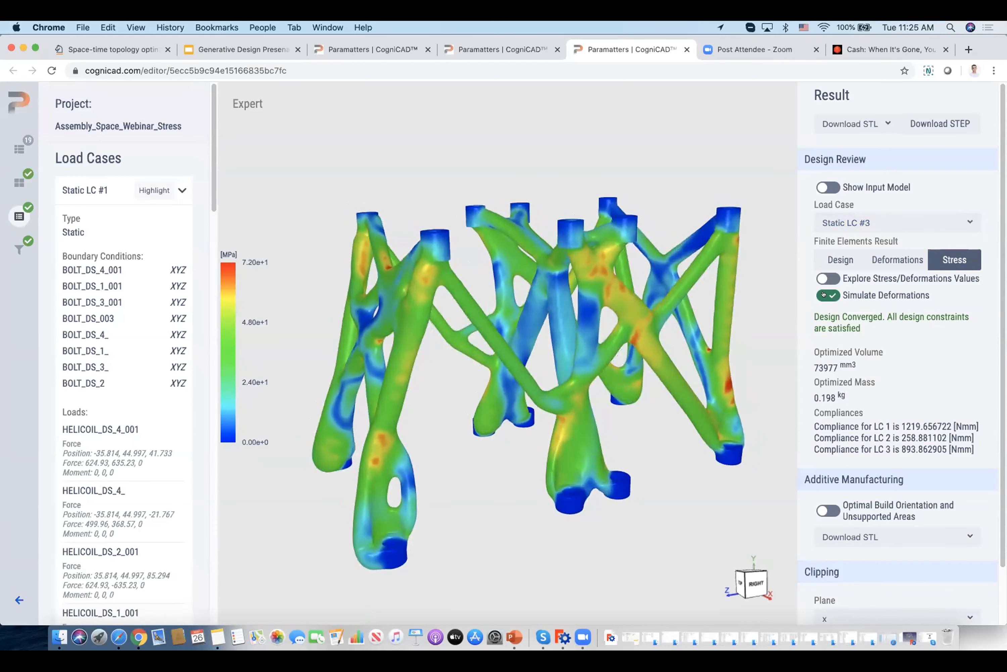
mouse_move(667, 322)
left_mouse_down()
mouse_move(684, 363)
mouse_move(675, 308)
left_mouse_up()
Return to the plain design view and download the result as an STL in its original orientation.
left_click(830, 258)
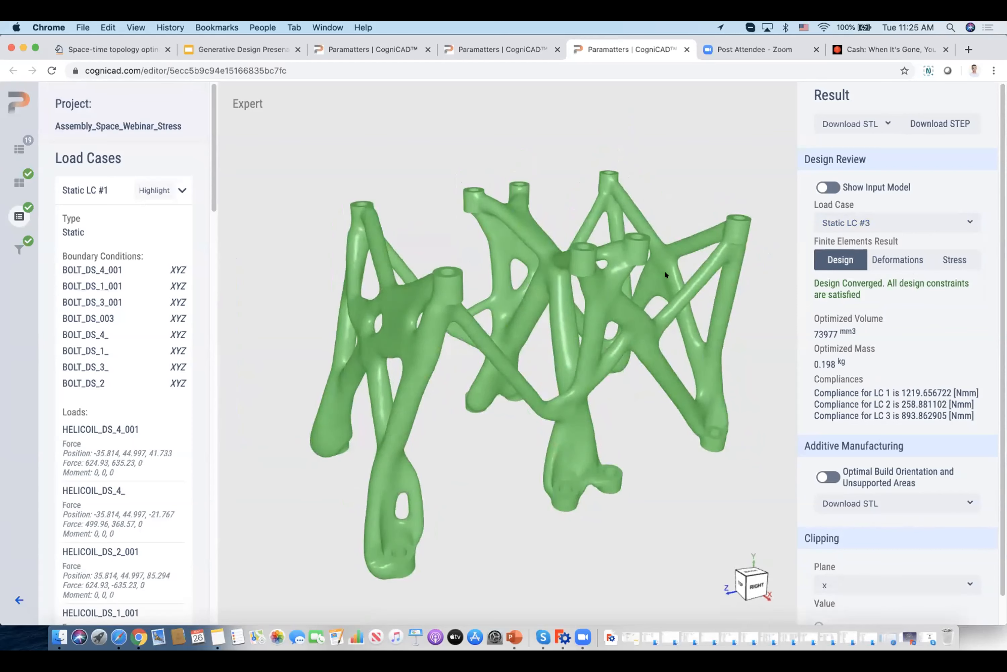
left_click(881, 123)
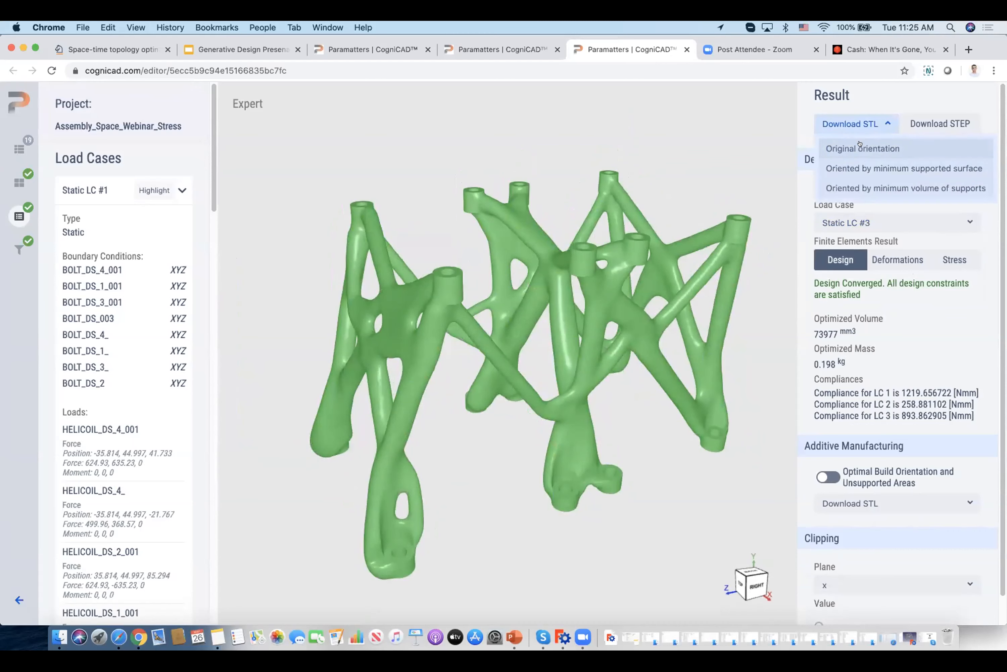
left_click(861, 144)
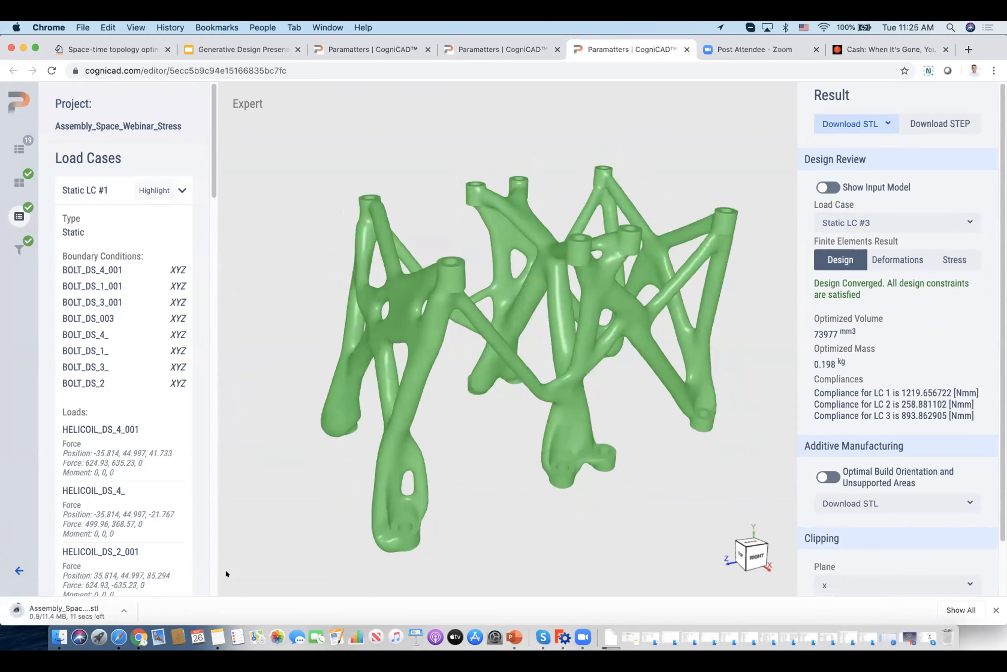
Open the downloaded STL in MeshLab with duplicated vertices unified and display its triangle edges on the model.
left_click(63, 609)
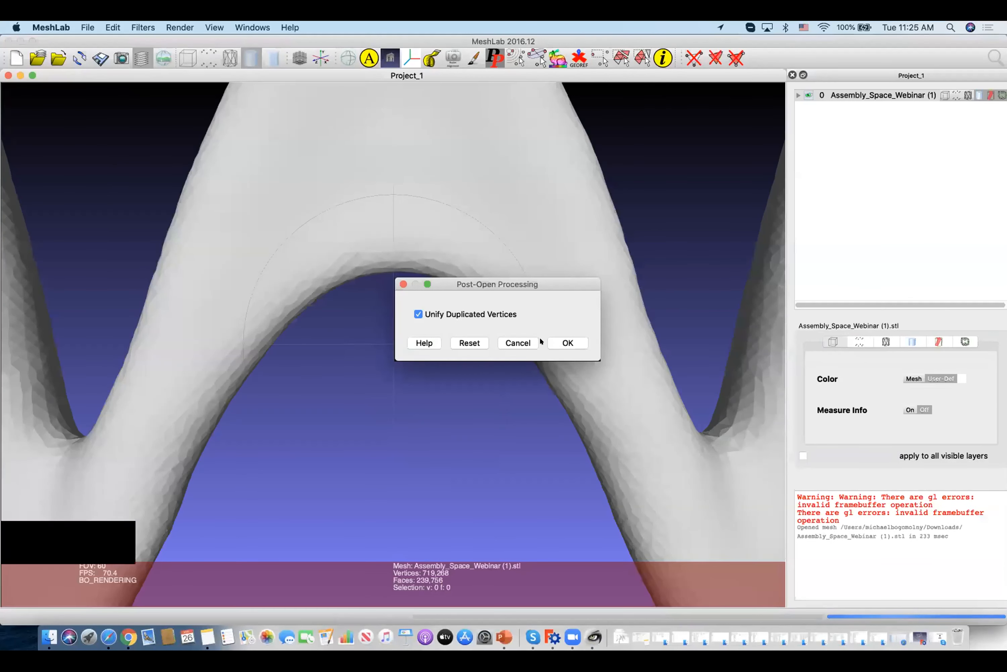
left_click(562, 343)
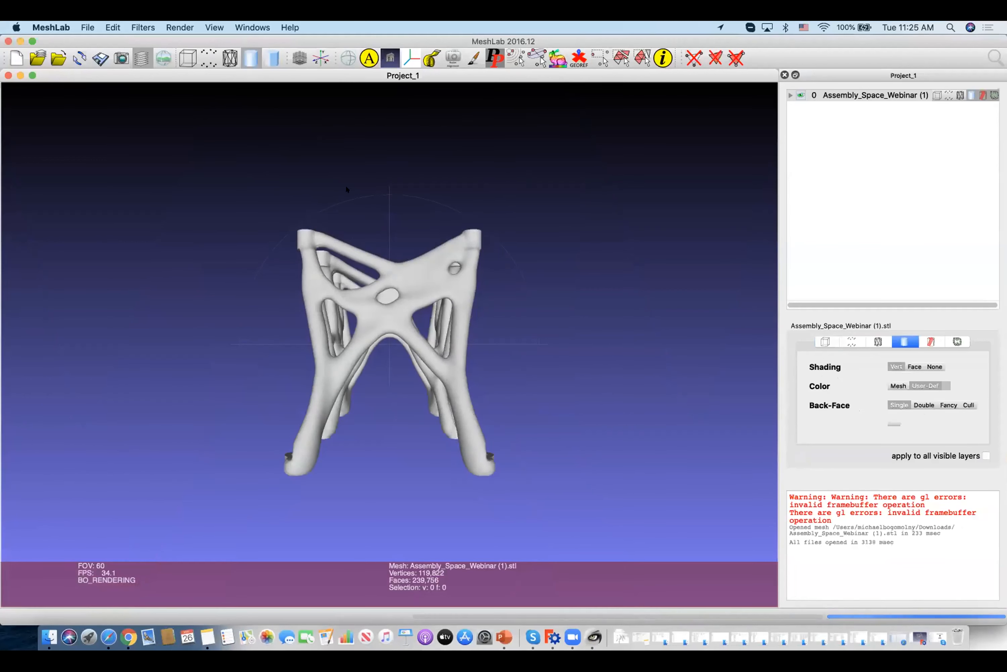
left_click(230, 58)
left_click_drag(476, 323, 359, 323)
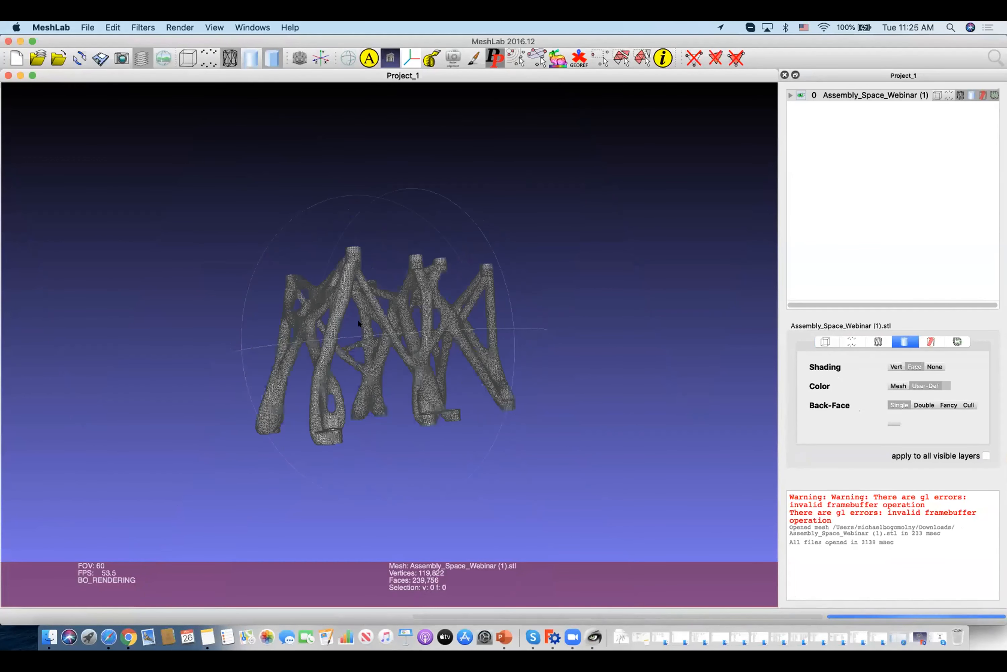
Examine the triangle mesh of the Assembly_Space_Webinar STL up close and from several angles.
scroll(360, 342, "up", 5)
scroll(356, 316, "up", 4)
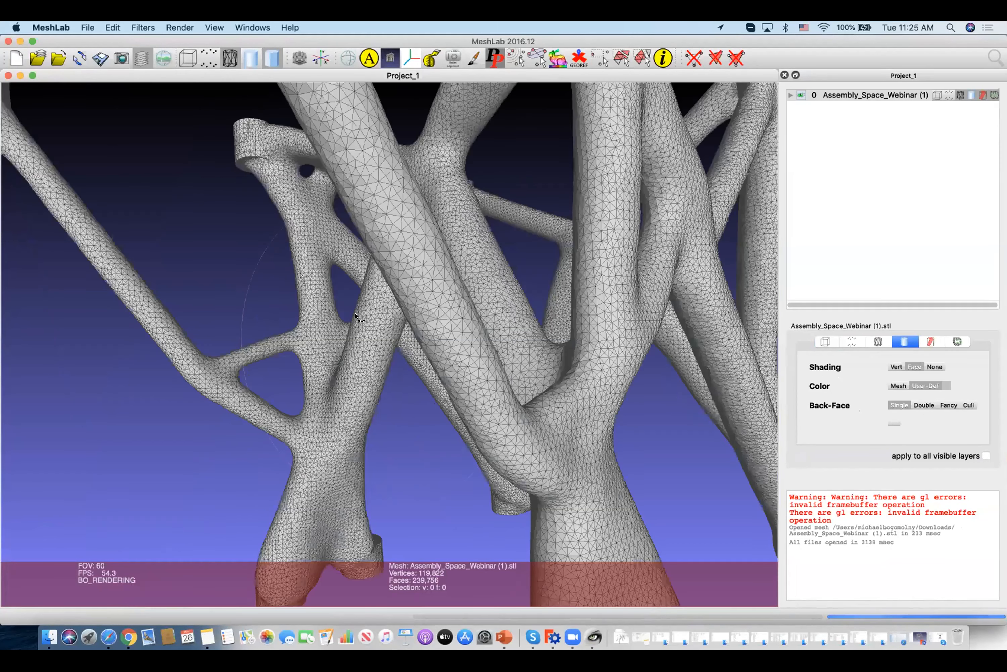
scroll(443, 437, "down", 5)
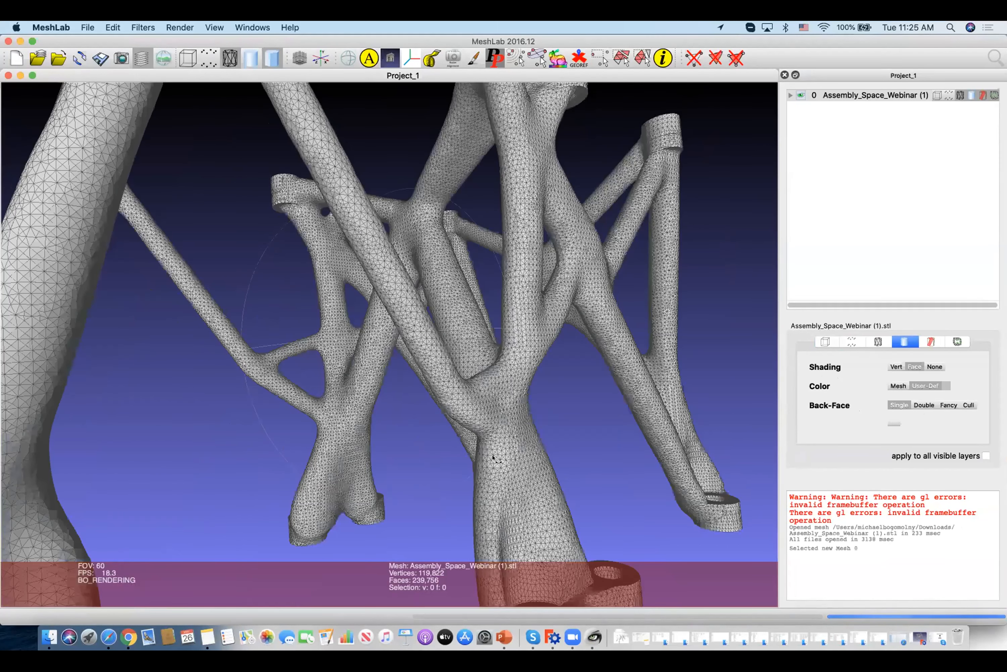
left_click_drag(495, 459, 417, 419)
left_click_drag(317, 361, 299, 360)
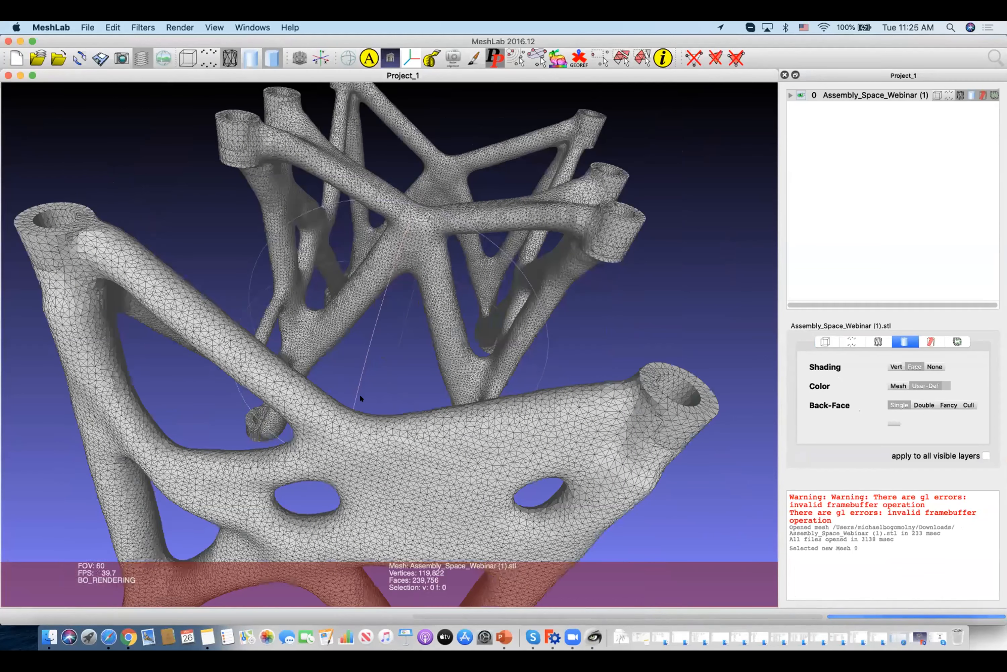
left_click_drag(361, 396, 359, 394)
left_click_drag(338, 447, 414, 447)
scroll(356, 415, "down", 5)
left_click_drag(356, 415, 365, 440)
left_click_drag(298, 273, 355, 391)
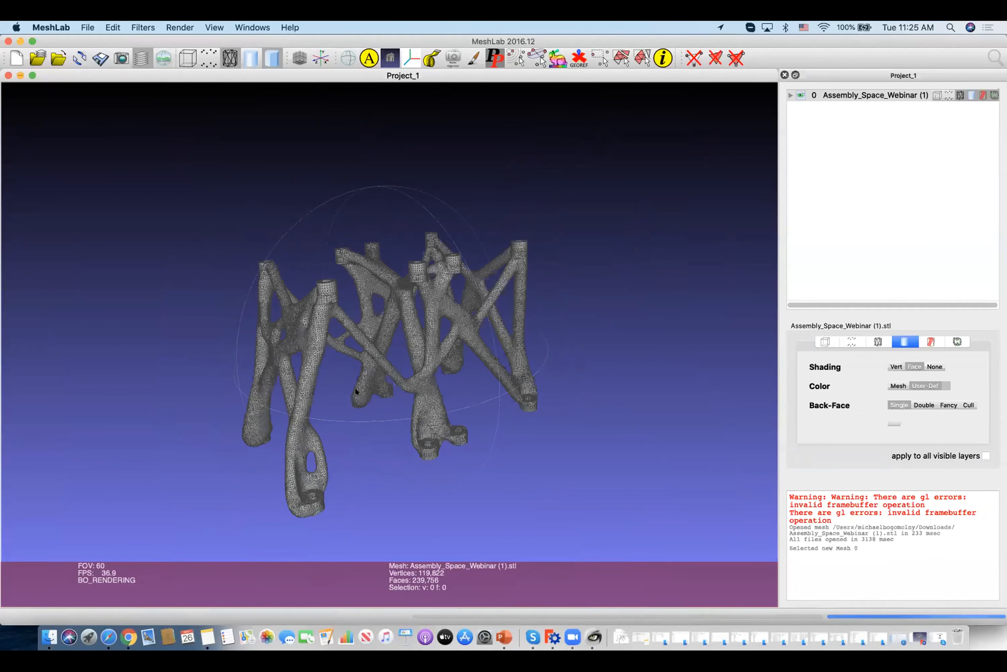
scroll(530, 616, "up", 5)
scroll(455, 457, "up", 3)
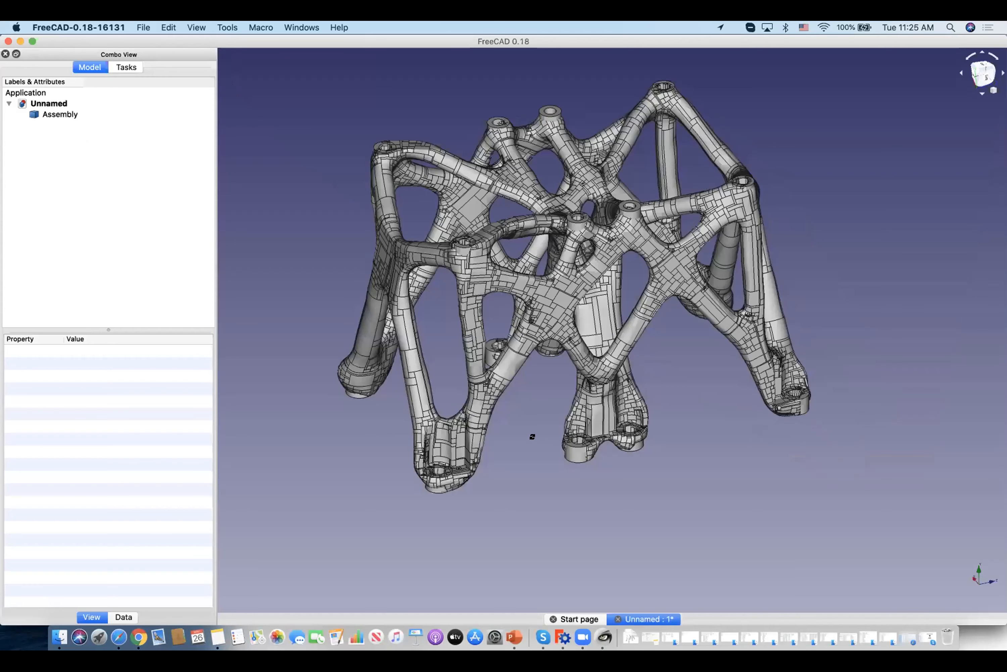
Switch to FreeCAD and examine the surface patches of the Assembly CAD model.
middle_click_drag(533, 437, 649, 332)
scroll(648, 331, "up", 5)
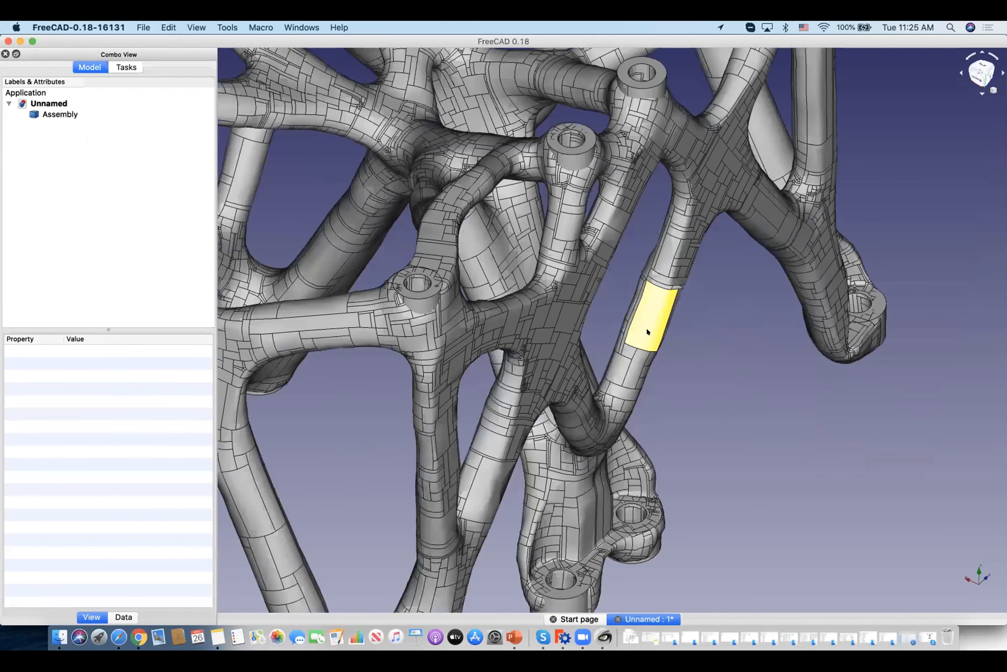
scroll(650, 333, "down", 6)
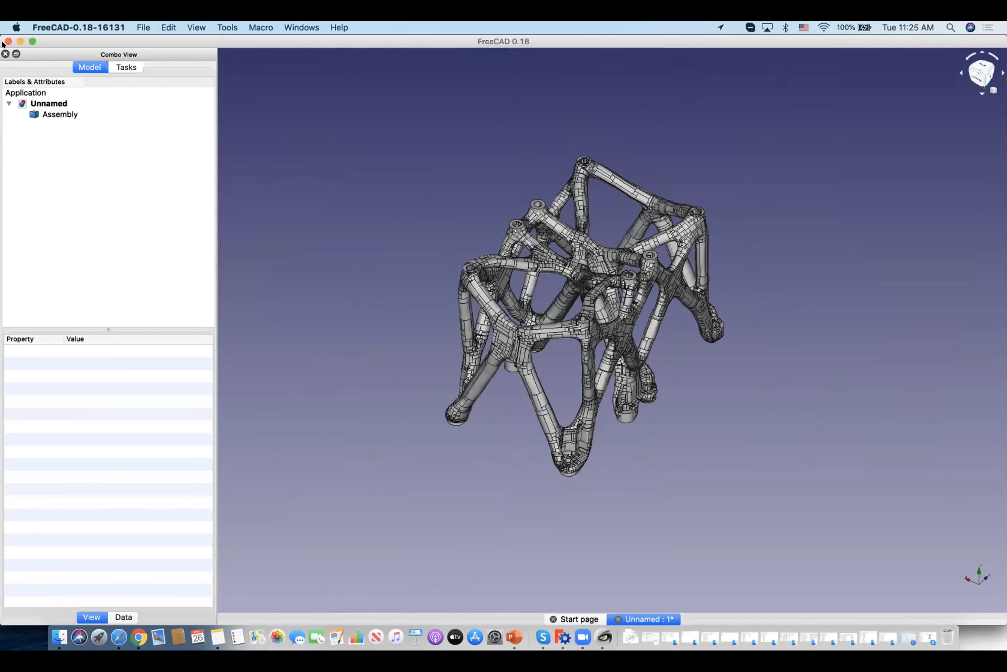
Close FreeCAD and MeshLab and return to the Assembly_Space_Webinar_Stress result in CogniCAD.
left_click(455, 343)
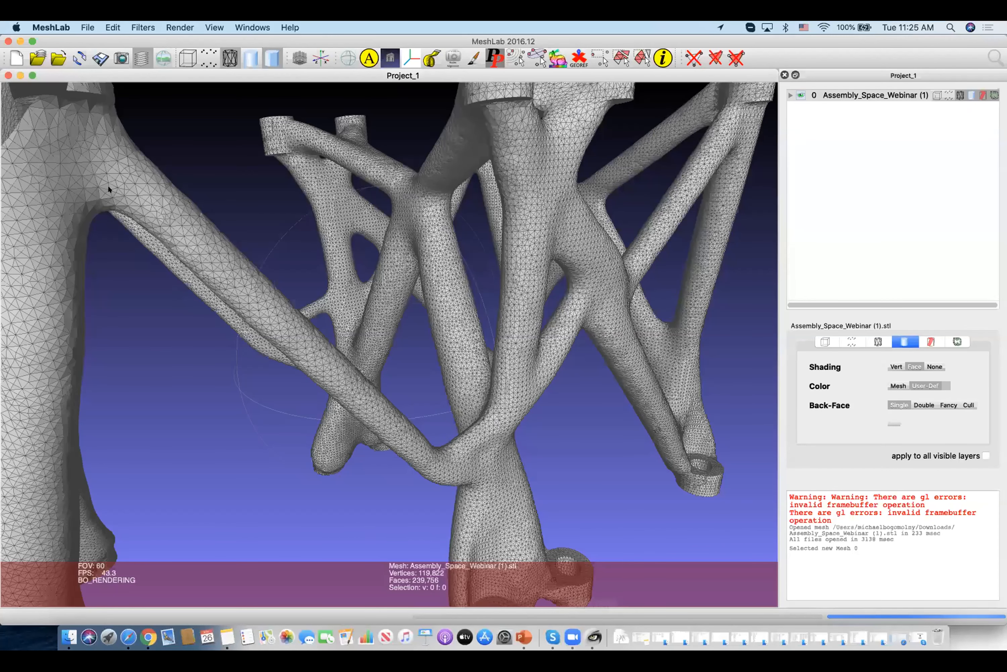
left_click(8, 41)
left_click_drag(510, 123, 558, 29)
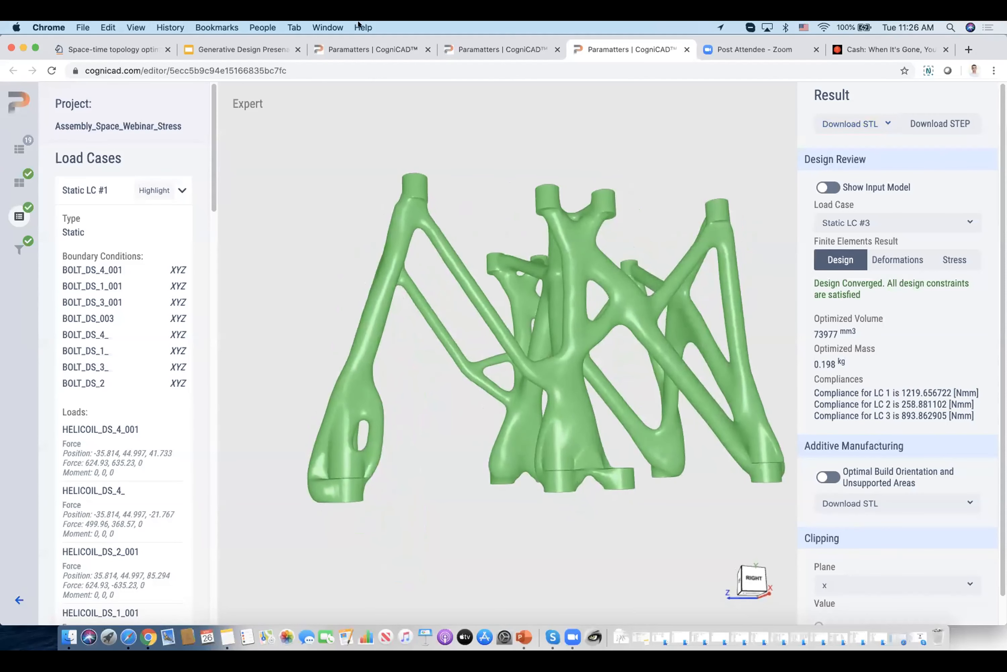
Open the optimized Assembly_Space_Webinar_Vibration result from the Mechanical Design project list.
left_click(374, 62)
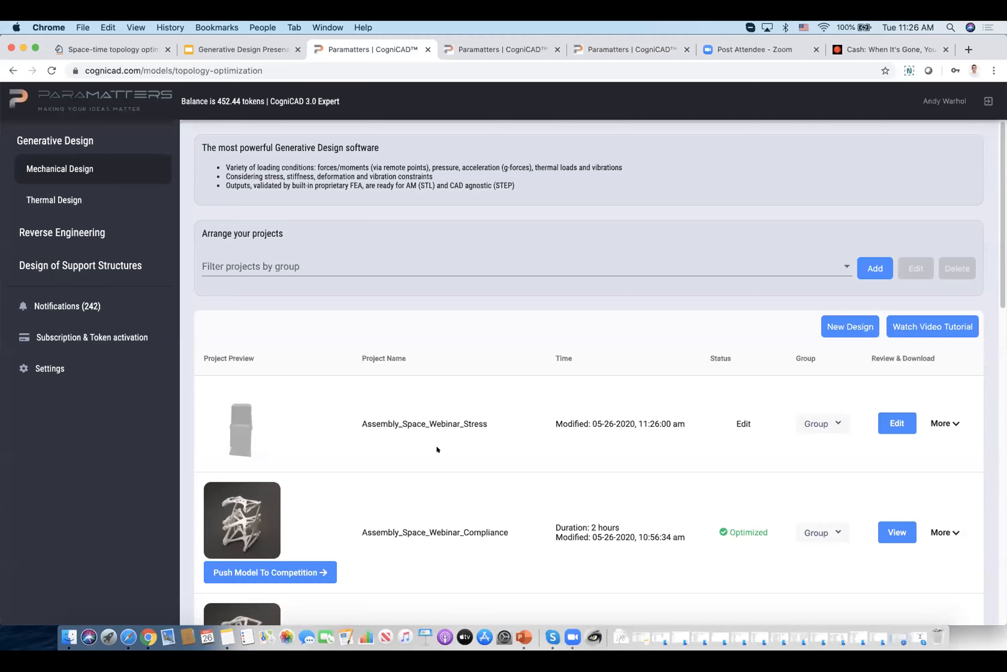
scroll(436, 445, "down", 2)
scroll(480, 435, "down", 8)
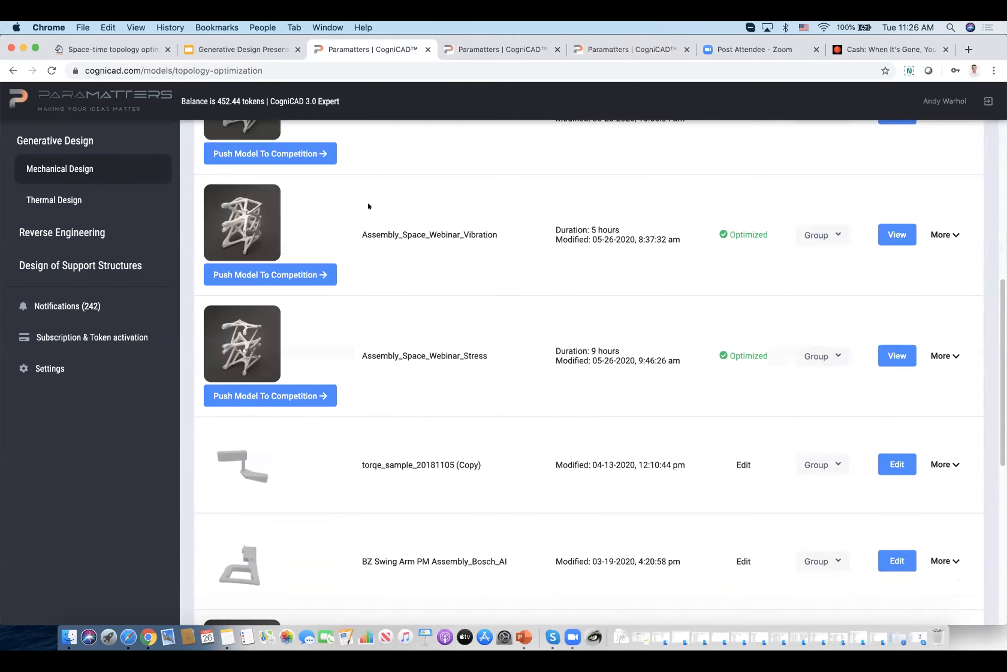
left_click(888, 234)
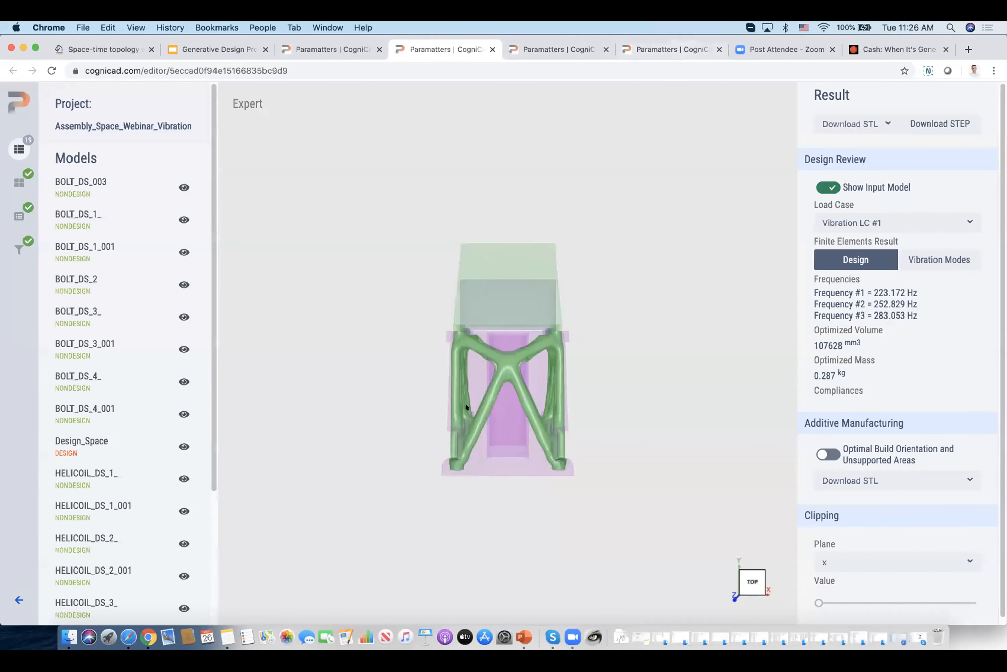
Show the input model around the Assembly_Space_Webinar_Stress design and view them together.
left_click_drag(465, 403, 474, 378)
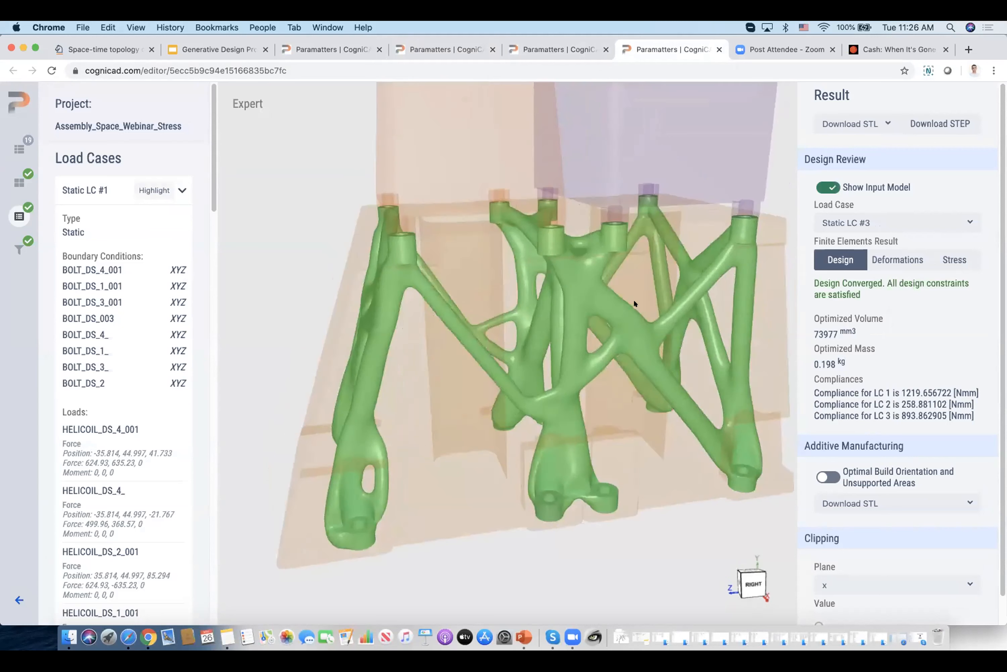
scroll(634, 301, "down", 2)
left_click_drag(634, 302, 626, 332)
Return to the Assembly_Space_Webinar_Vibration result and view its design within the input model.
left_click(435, 48)
left_click_drag(493, 418, 502, 404)
scroll(502, 404, "up", 8)
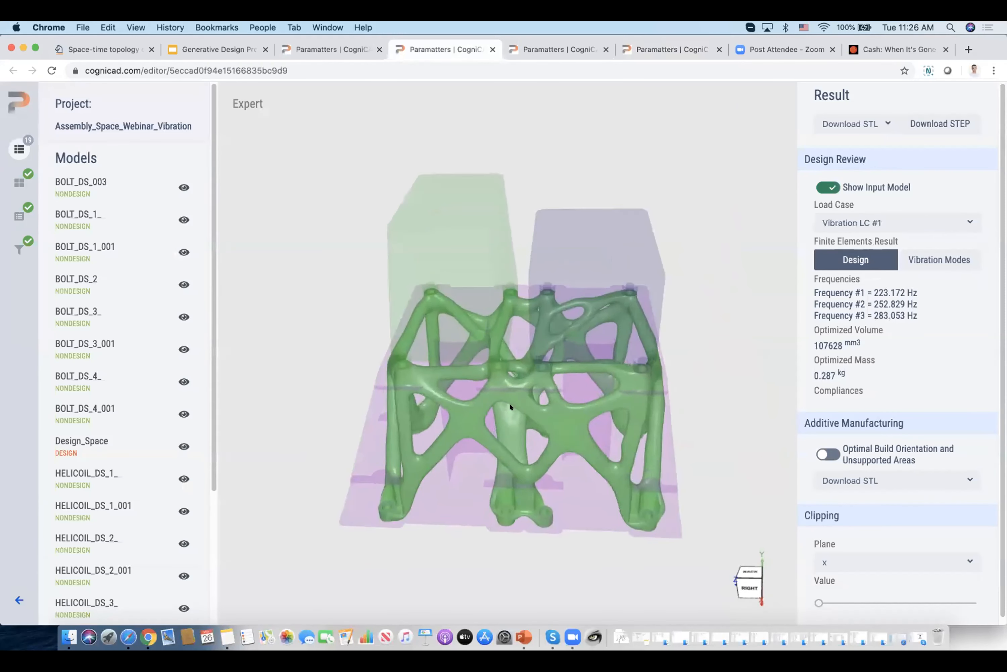
left_click_drag(560, 447, 542, 369)
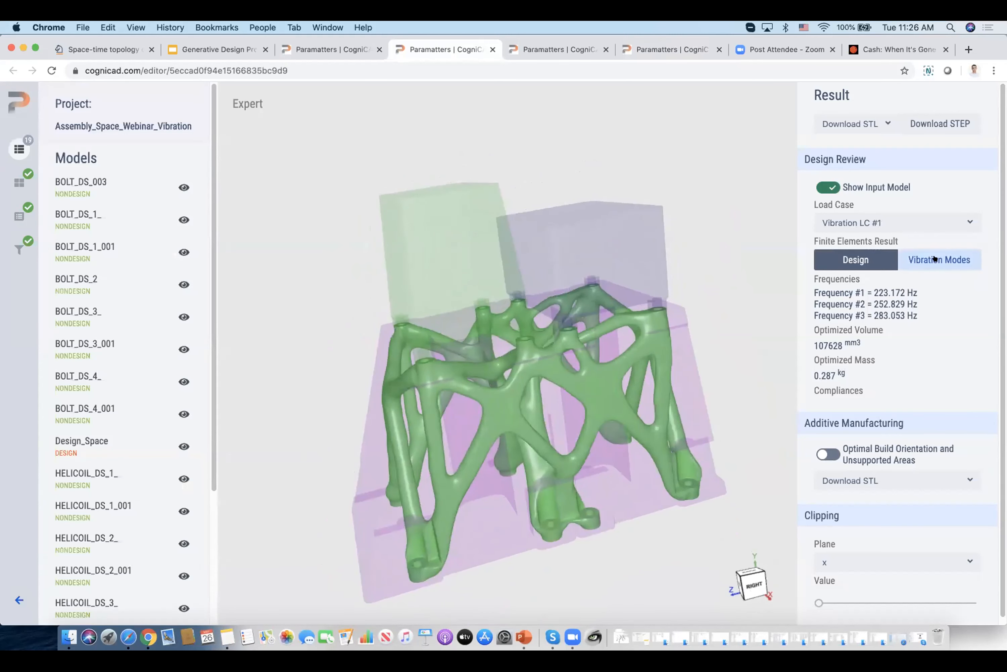
Display the vibration modes of Vibration LC #1 and examine Mode 1, Mode 2 and Mode 3.
left_click(934, 258)
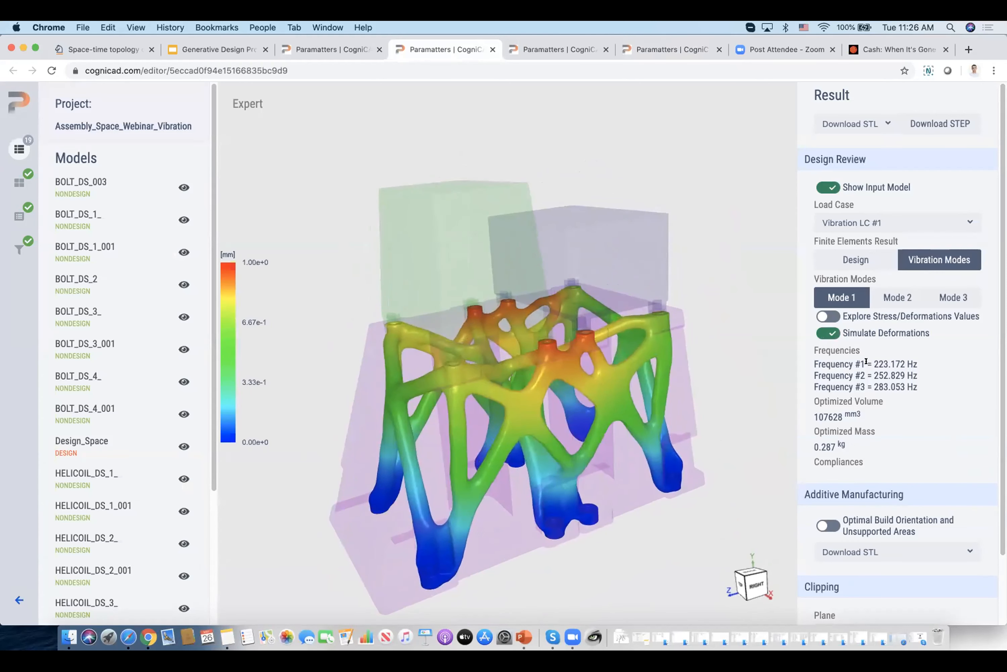
left_click_drag(874, 363, 913, 385)
left_click(926, 373)
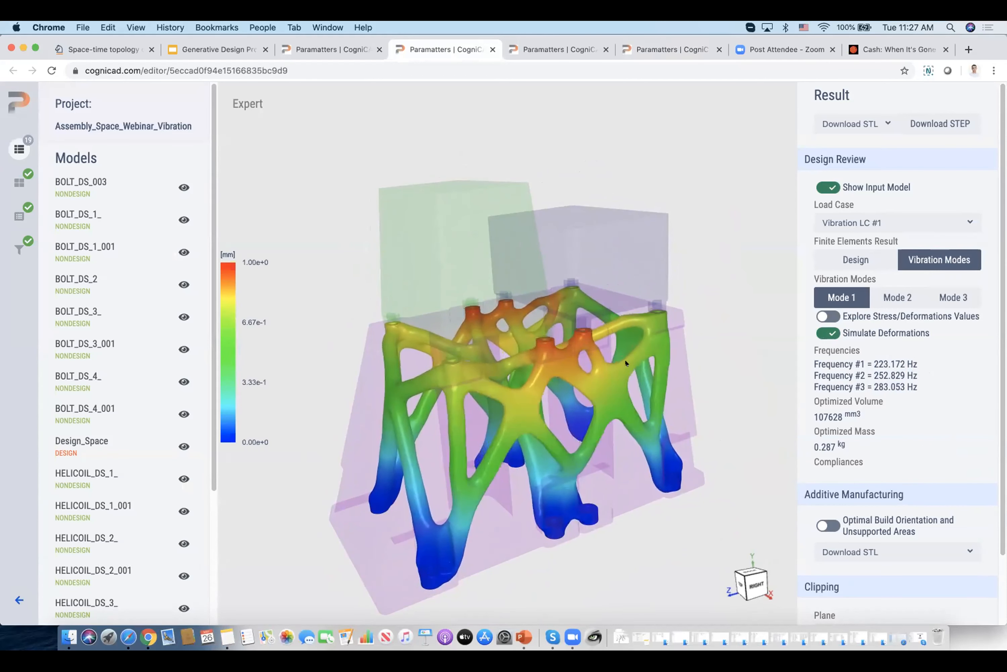
left_click(896, 297)
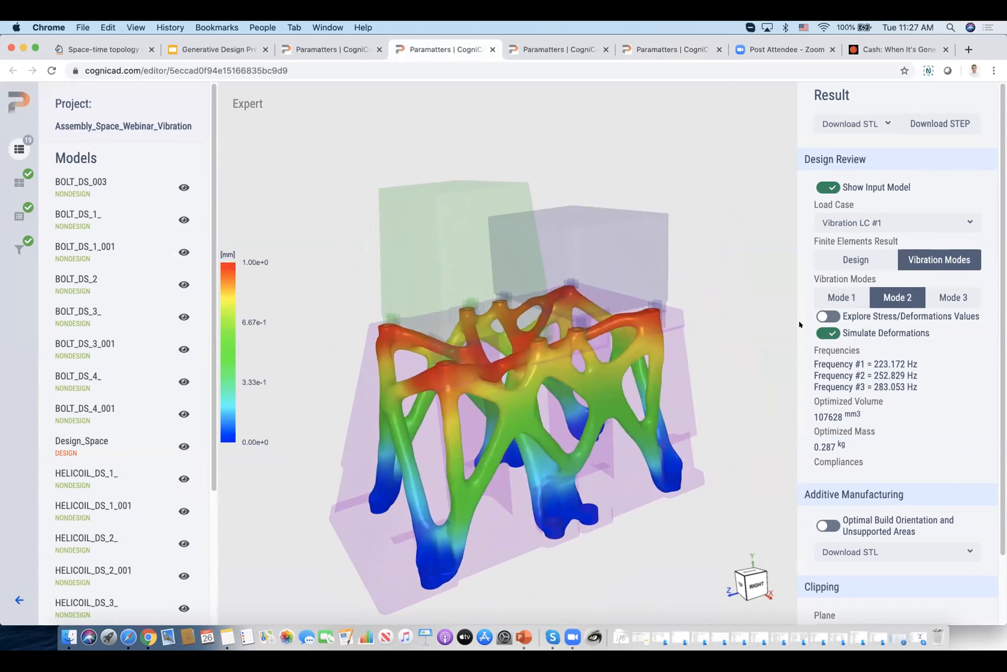
left_click(951, 298)
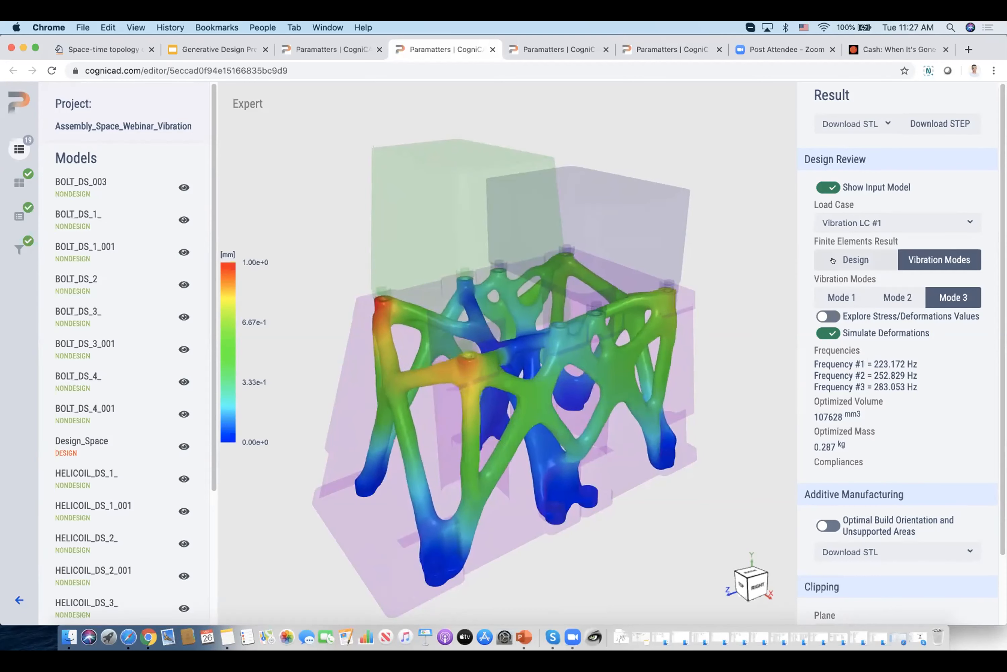
Return to the plain vibration design and hide the input model to inspect the optimized shape.
left_click(847, 260)
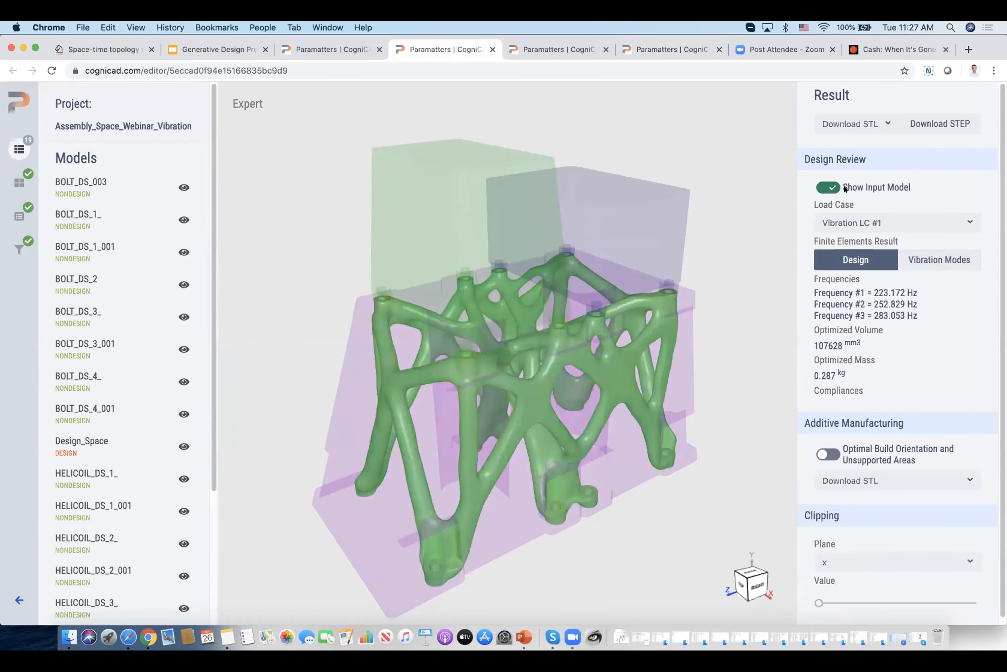
left_click(828, 187)
left_click_drag(589, 377, 587, 225)
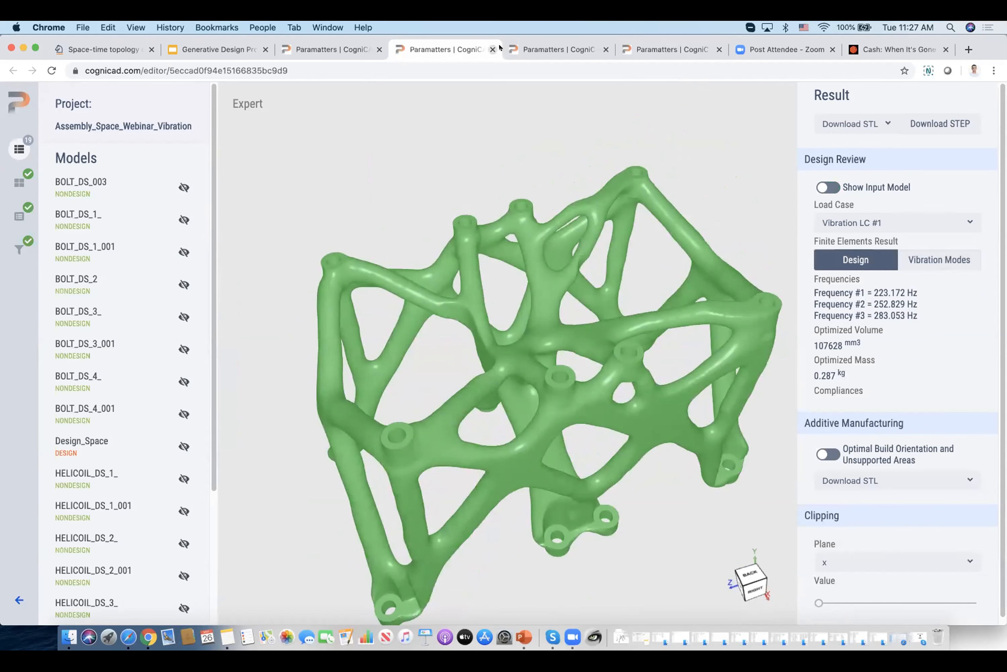
Close the Assembly_Space_Webinar_Stress result page and the other open CogniCAD editor page beside the vibration result.
left_click(645, 46)
left_click(719, 49)
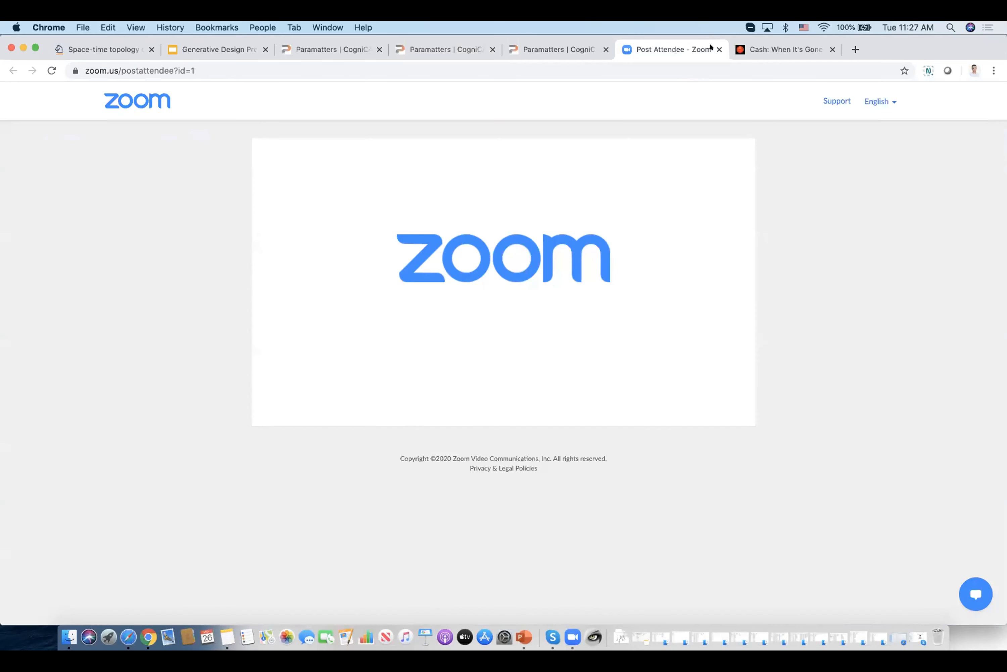
left_click(595, 46)
left_click(606, 49)
Open the Assembly_Space_Webinar project from the Design of Support Structures section.
left_click(347, 49)
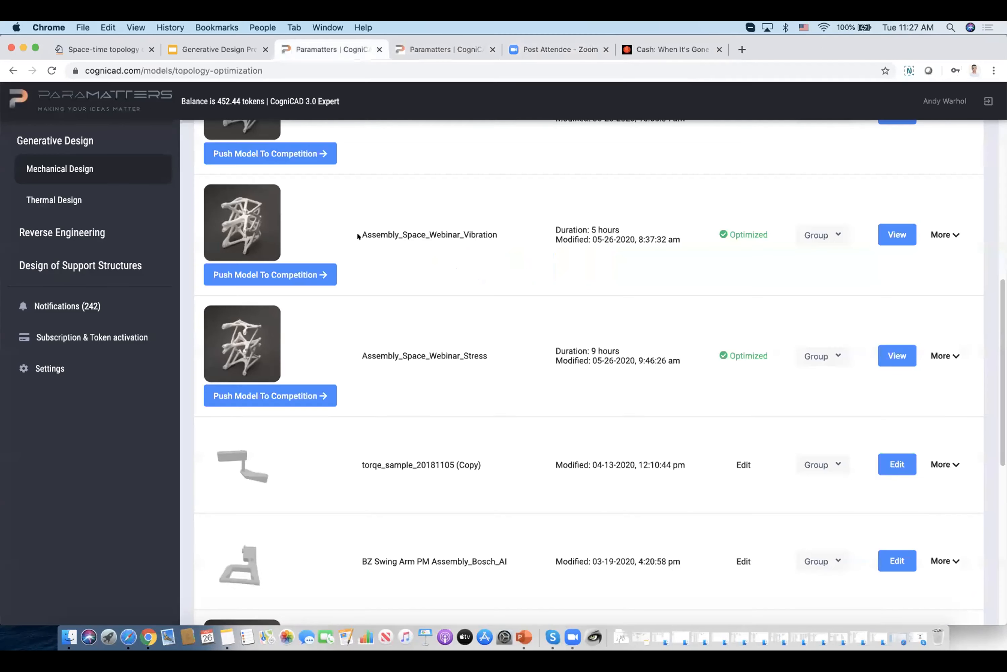
left_click(47, 266)
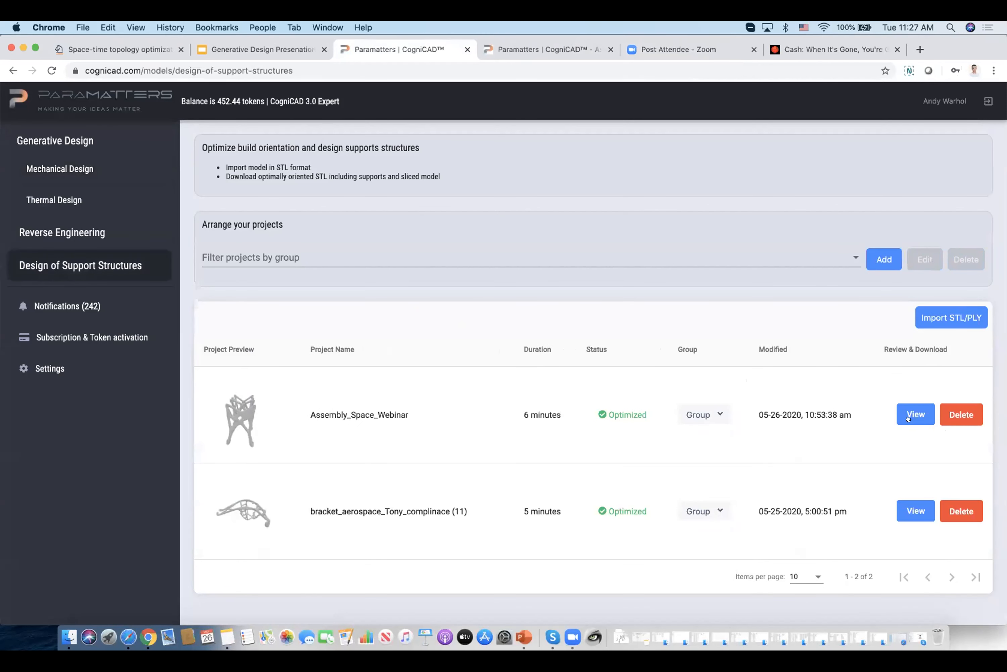
left_click(907, 414)
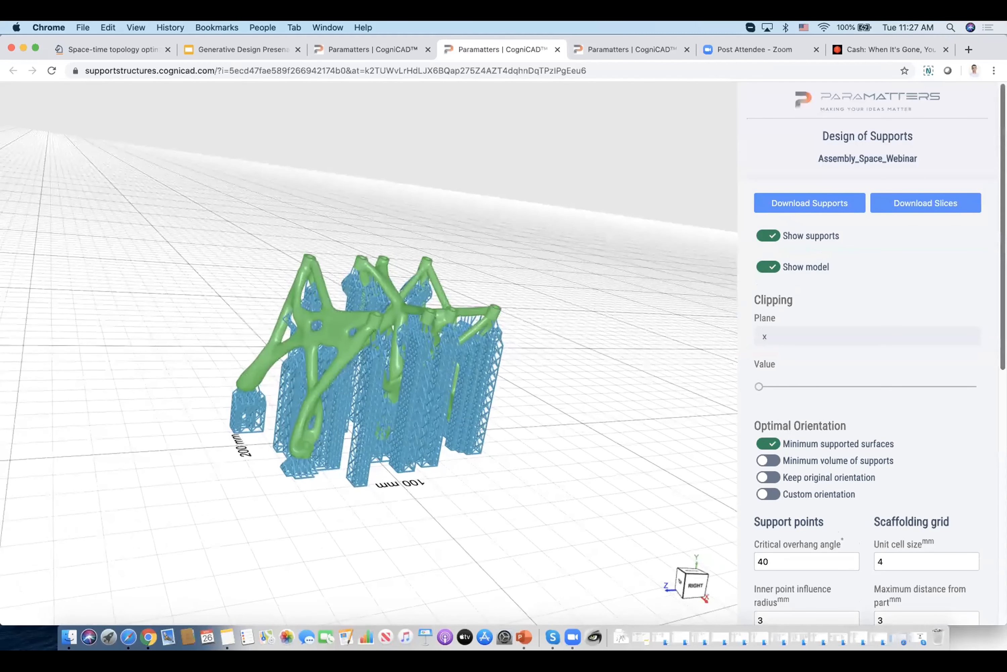
Review the orientation, support point, scaffolding grid, contact, base plate and slicing settings of the support design.
scroll(846, 399, "down", 2)
scroll(766, 211, "down", 3)
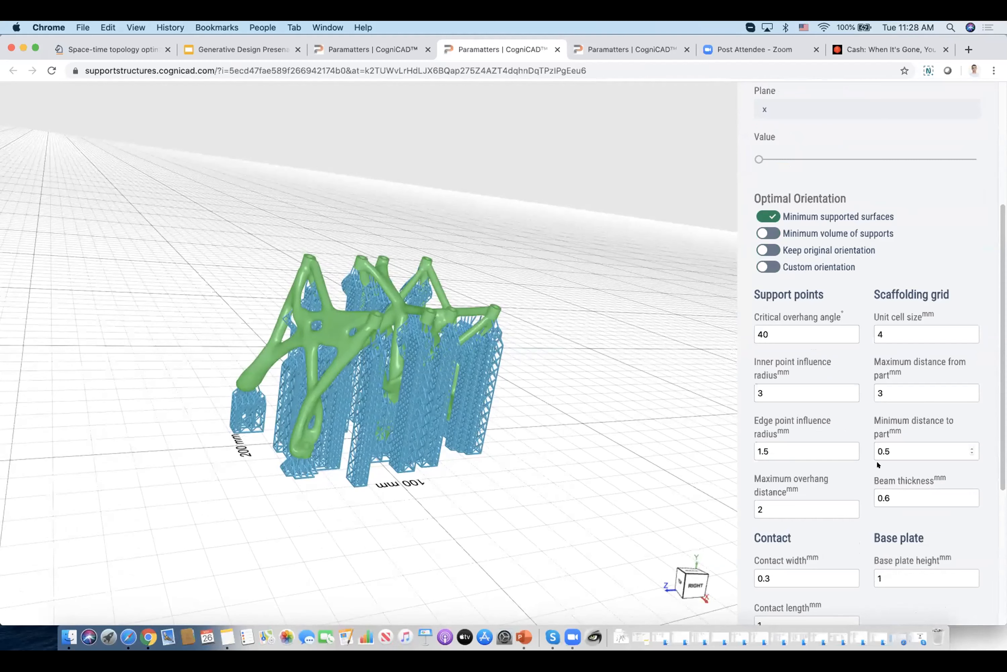
scroll(876, 460, "down", 6)
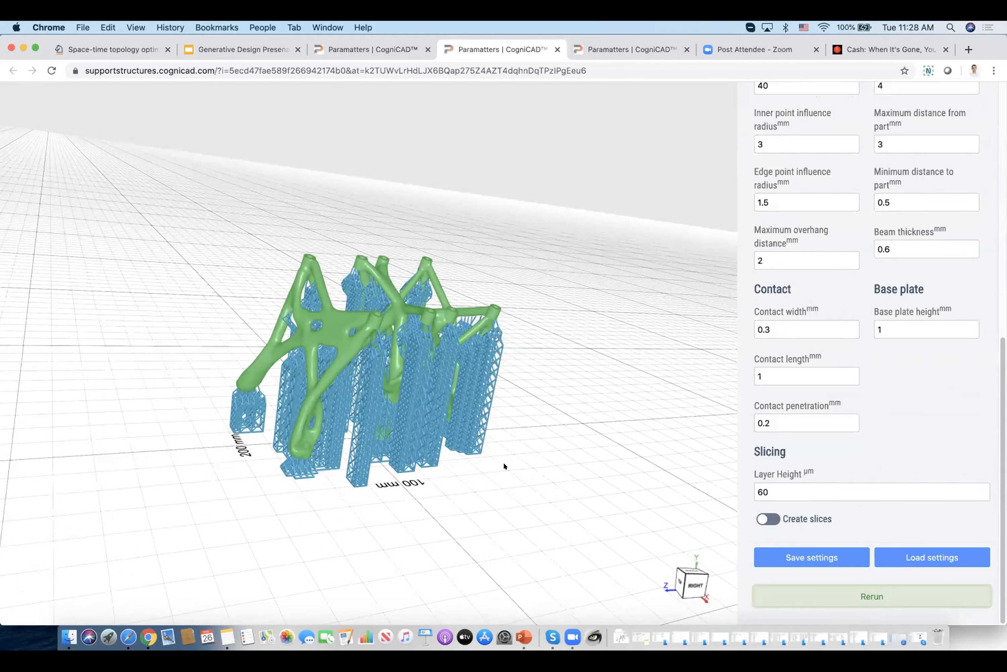
Examine the scaffold supports and their contact points with the part from several angles and up close.
left_click_drag(465, 461, 435, 420)
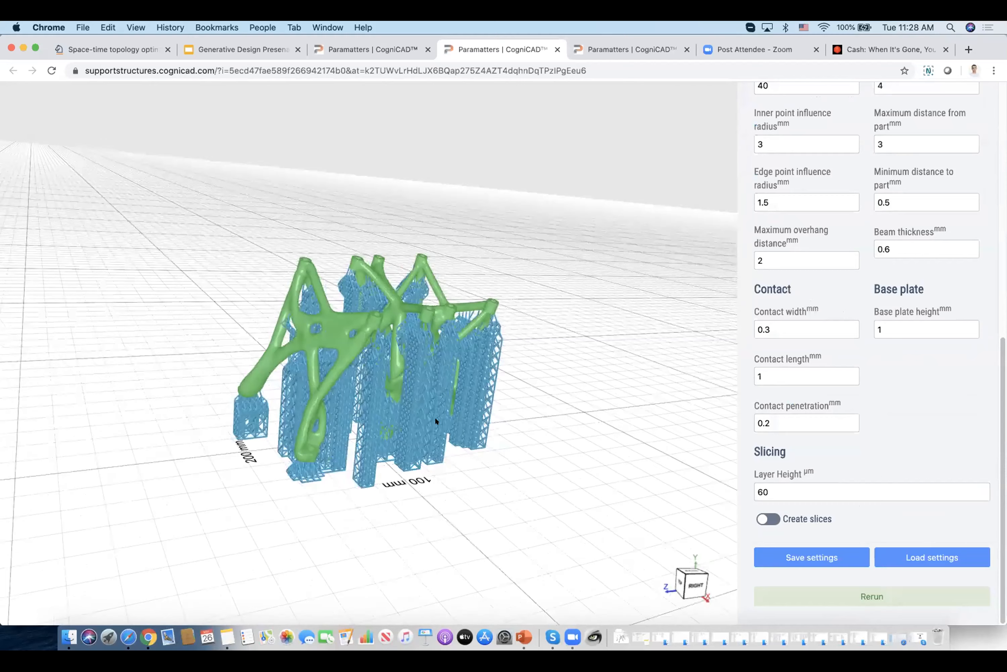
scroll(453, 423, "up", 10)
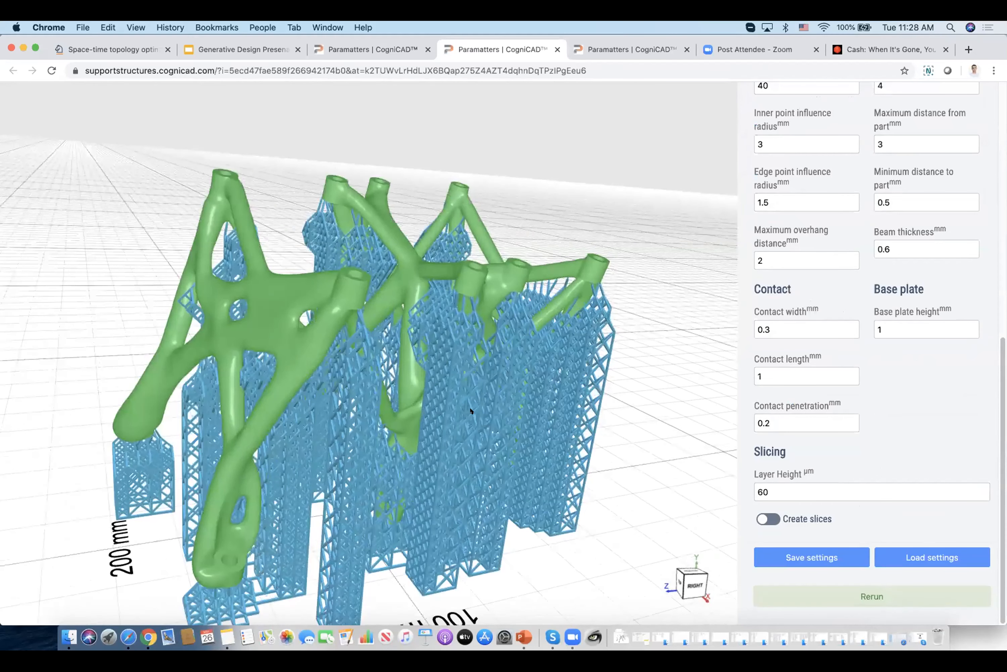
right_click_drag(438, 377, 418, 388)
scroll(417, 388, "up", 6)
left_click_drag(536, 496, 351, 388)
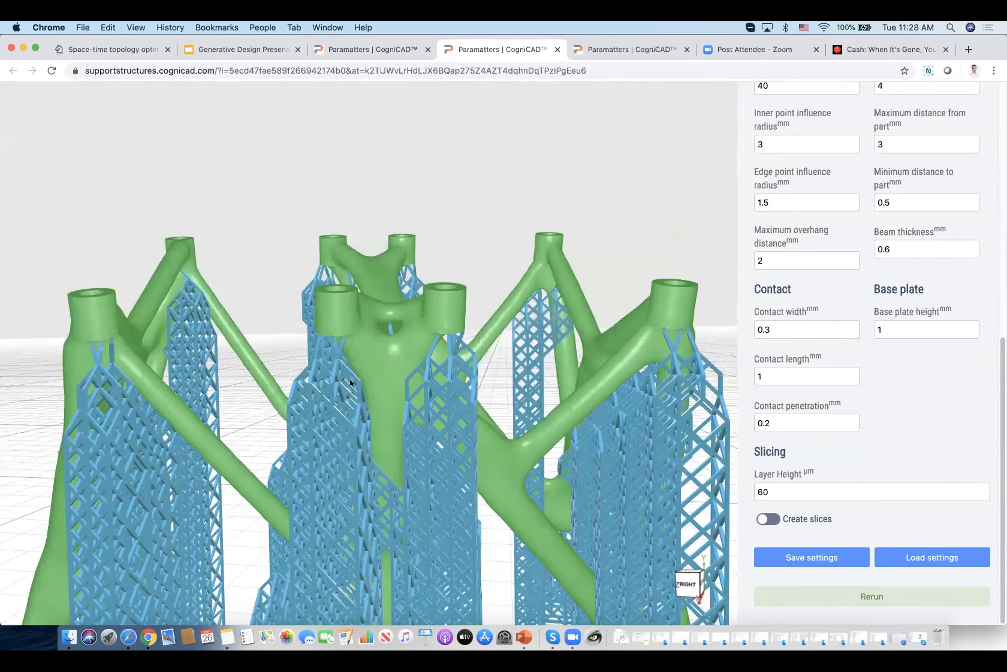
scroll(350, 382, "up", 10)
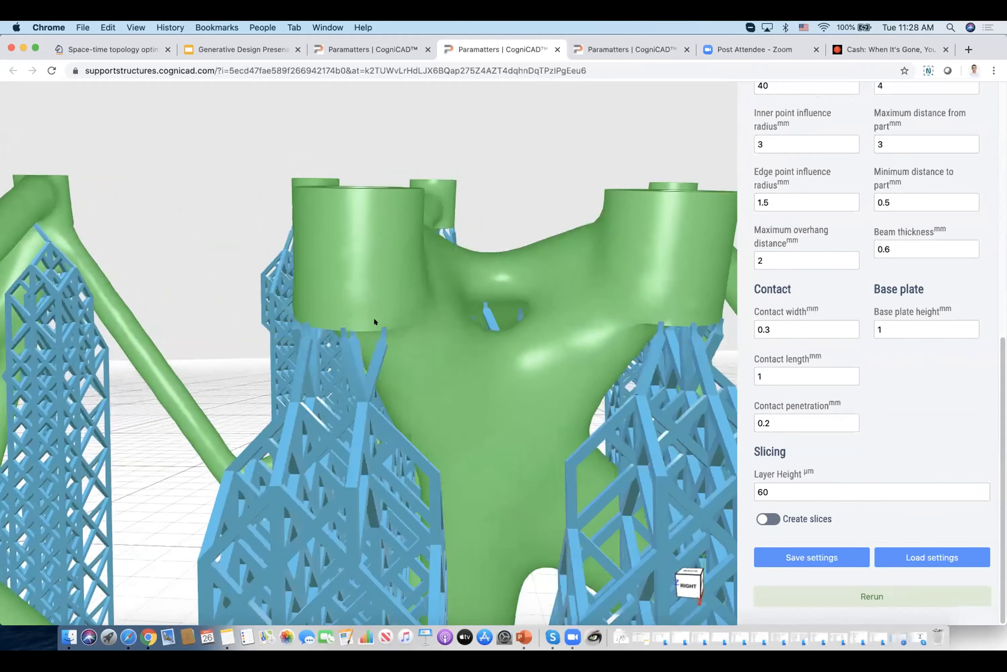
scroll(373, 323, "up", 5)
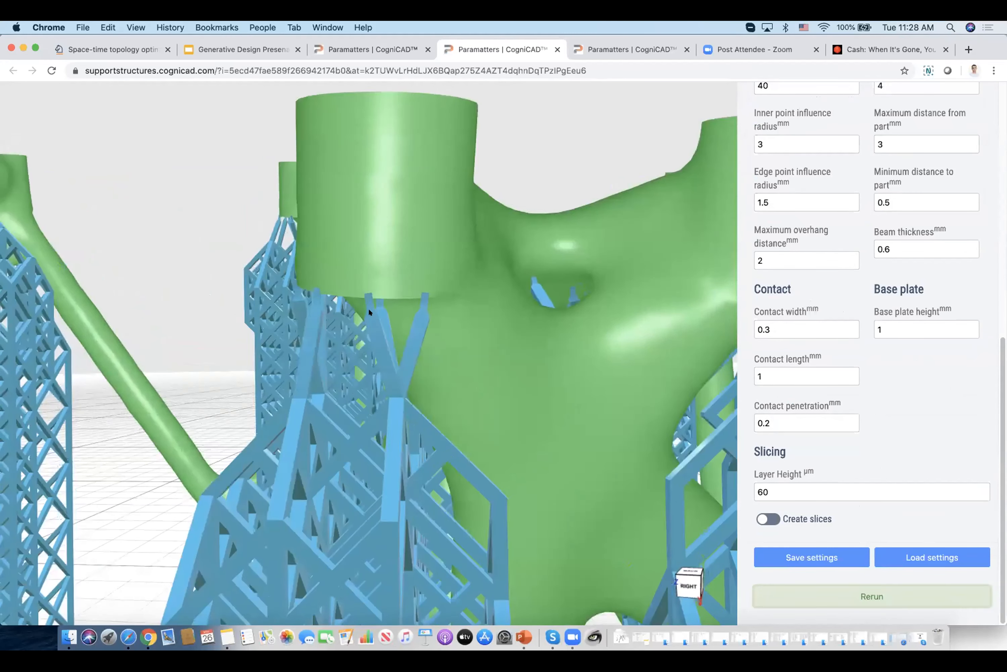
left_click_drag(413, 319, 273, 267)
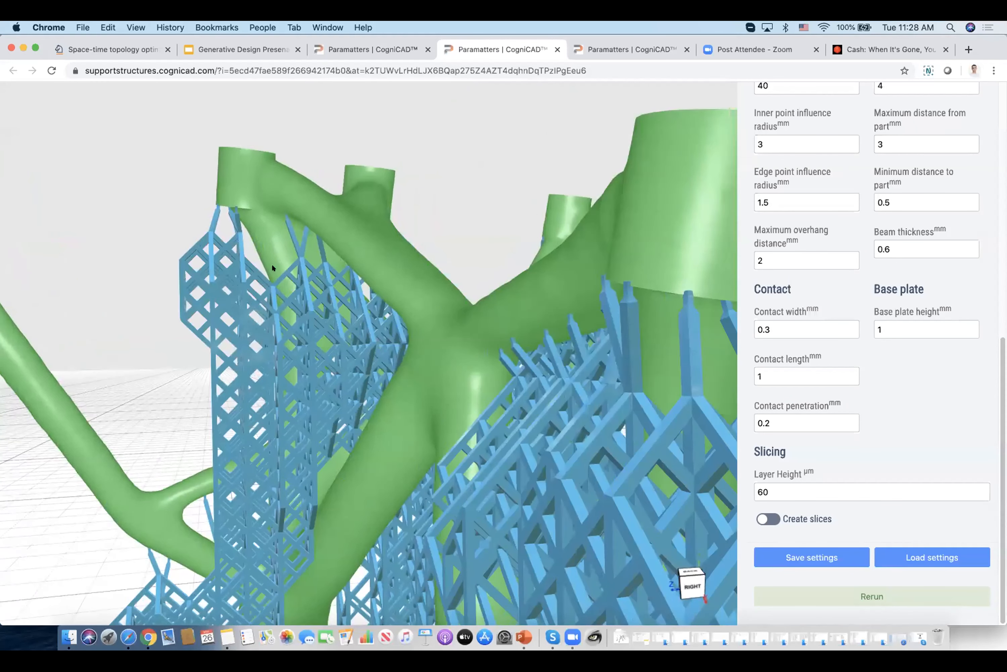
scroll(359, 376, "up", 5)
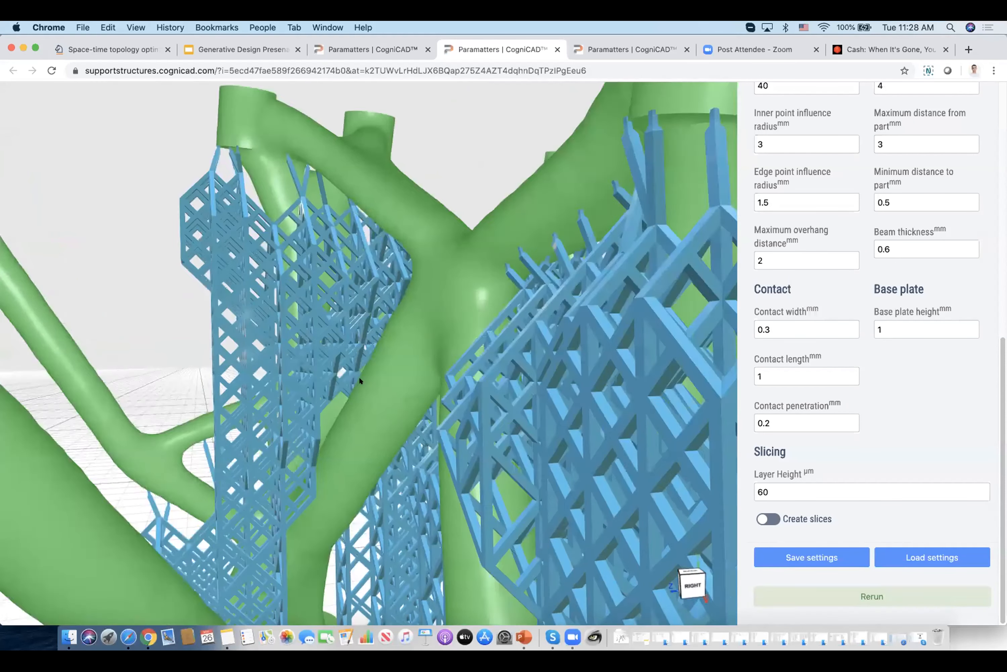
scroll(408, 465, "down", 10)
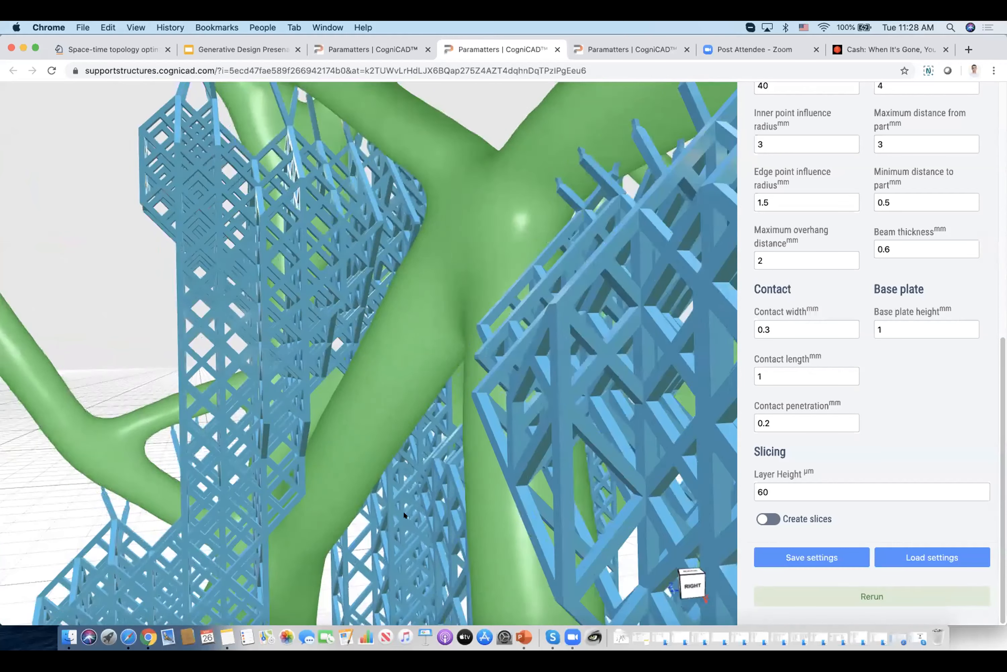